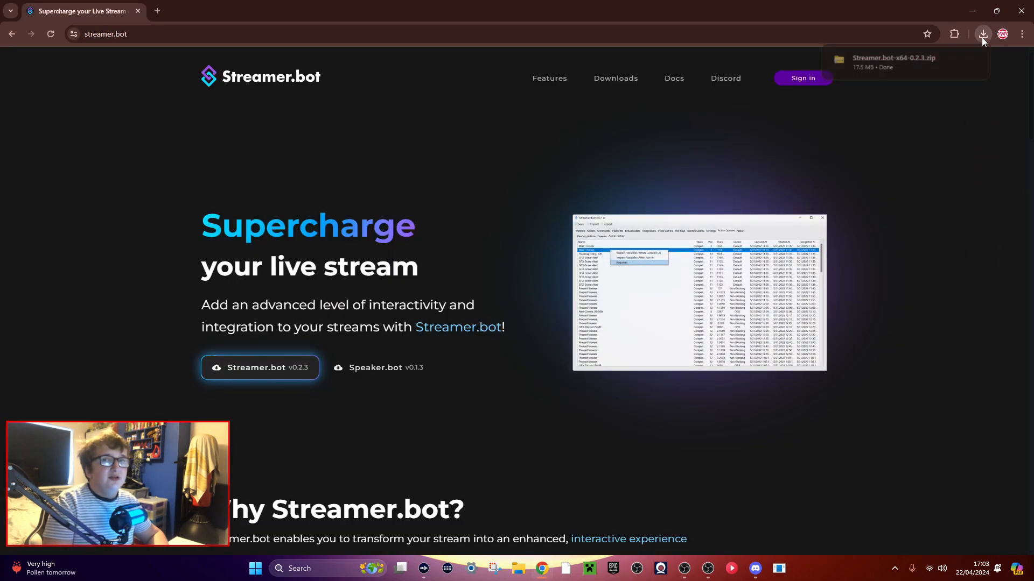
Close the browser, switch to File Explorer and open the pinned personal files folder after checking Downloads for the zip.
{"action": "left_click", "coordinate": [1022, 10]}
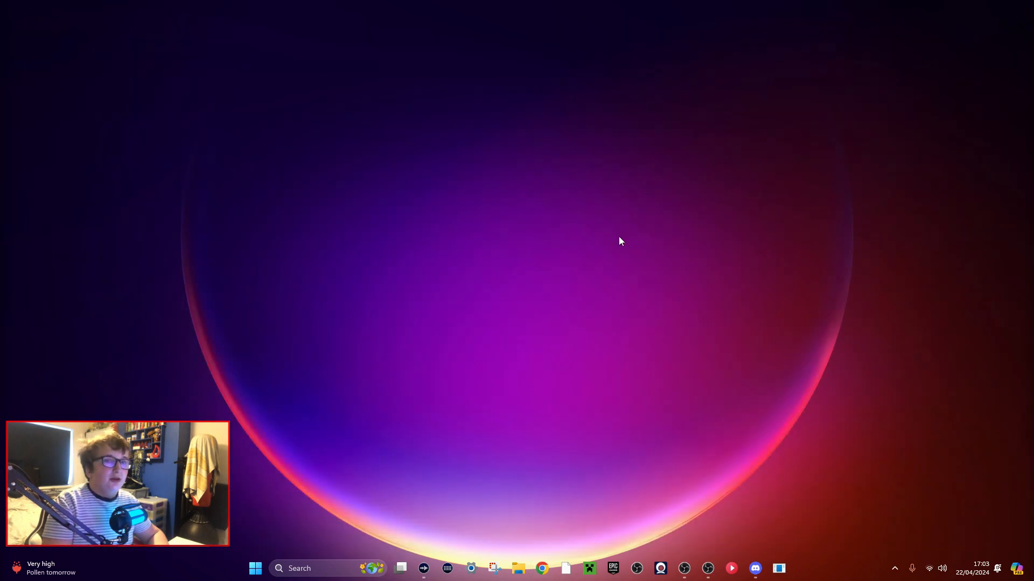
{"action": "left_click", "coordinate": [518, 568]}
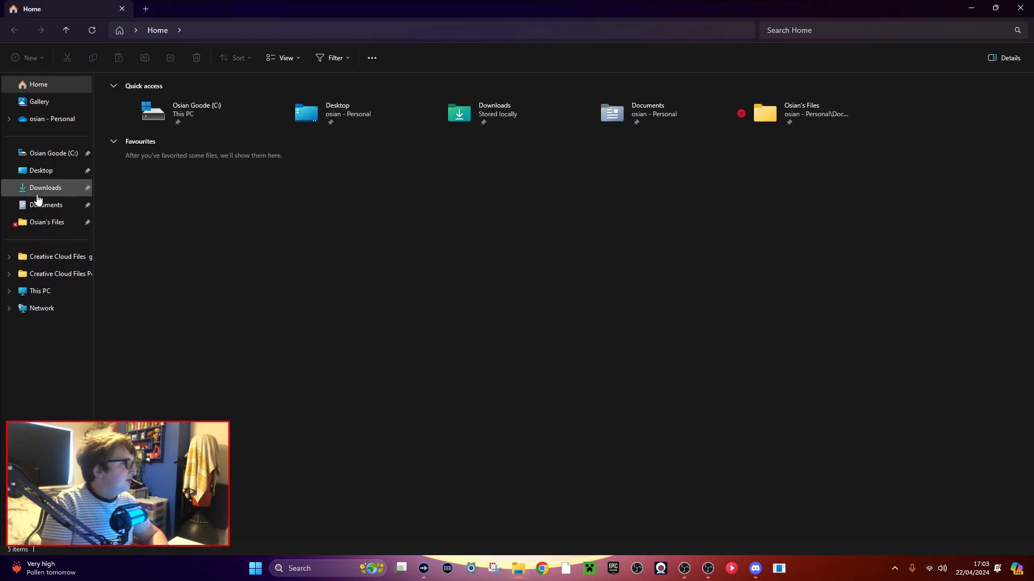
{"action": "left_click", "coordinate": [45, 189]}
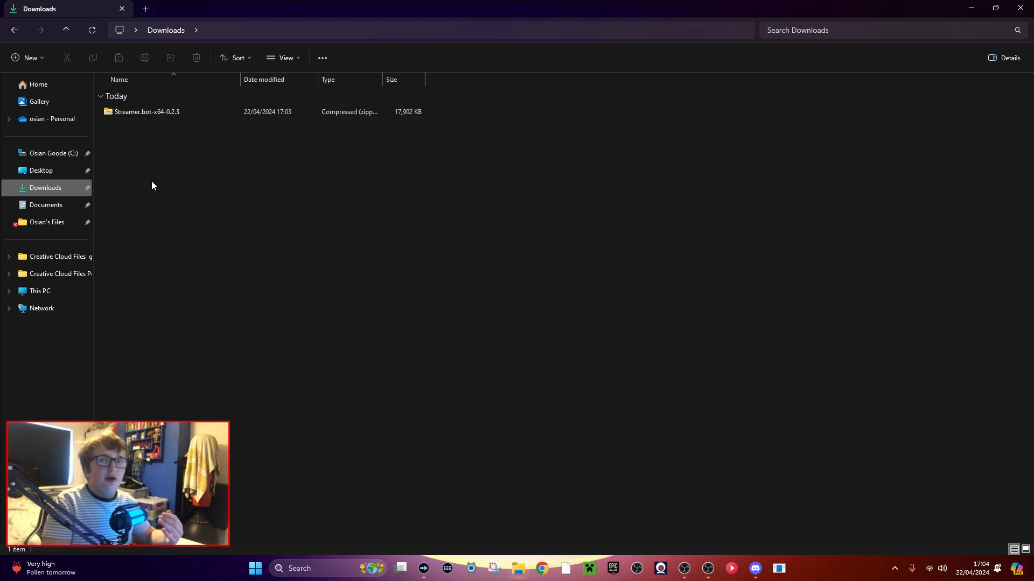
{"action": "left_click", "coordinate": [44, 228]}
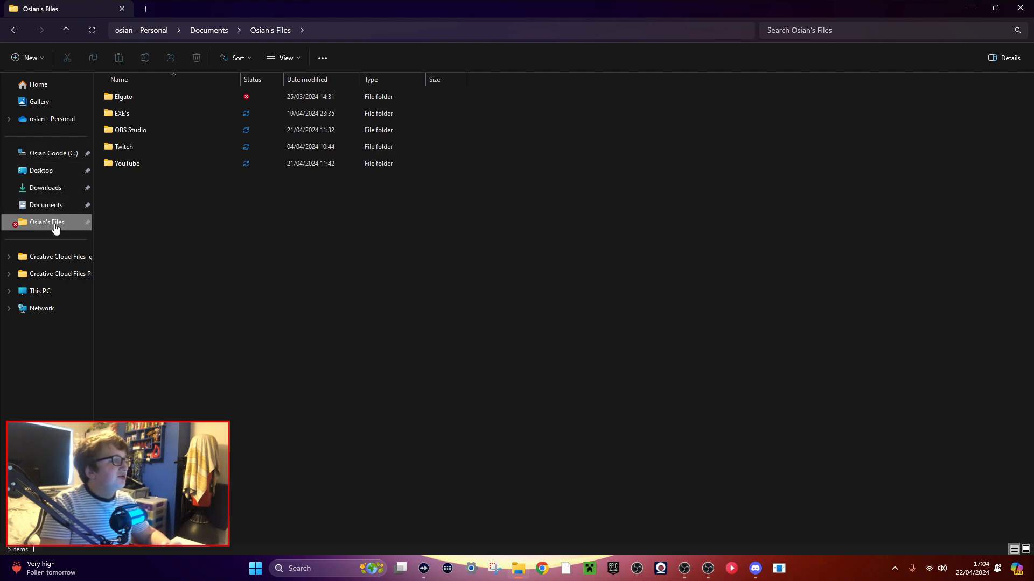
Create a new folder named Streamer.bot in the personal files folder and open it.
{"action": "right_click", "coordinate": [126, 198]}
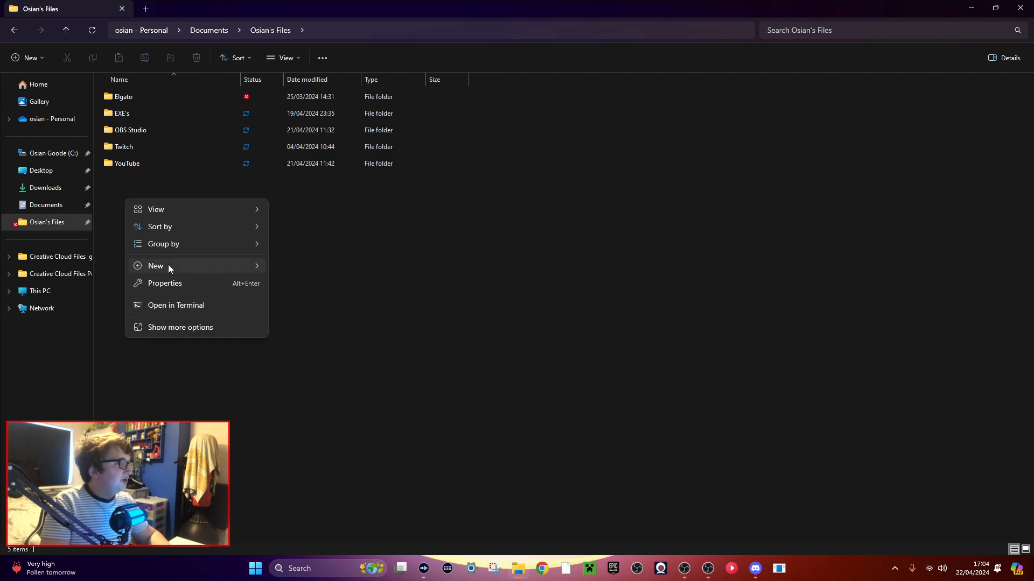
{"action": "mouse_move", "coordinate": [168, 266]}
{"action": "left_click", "coordinate": [305, 266]}
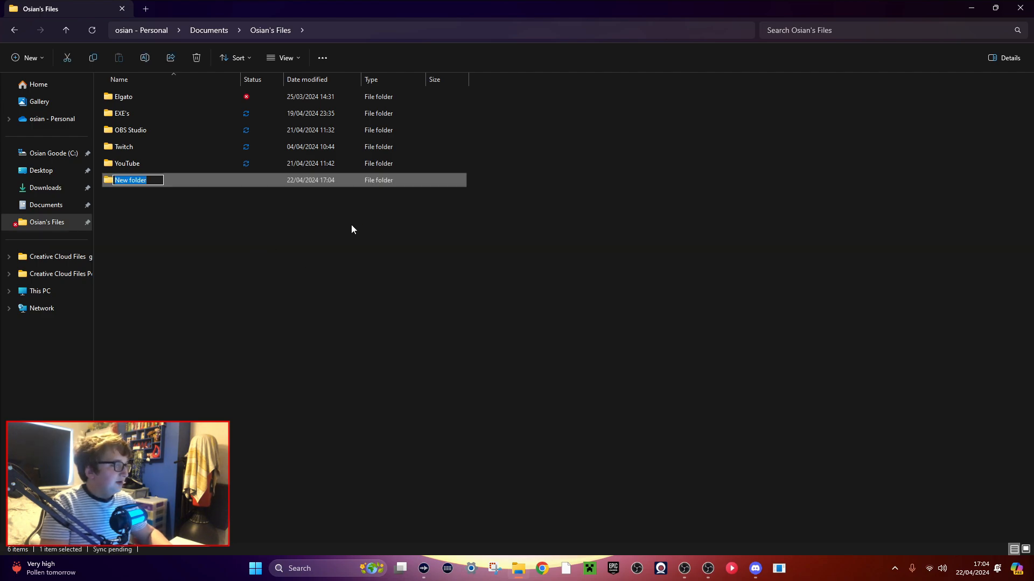
{"action": "type", "text": "Str"}
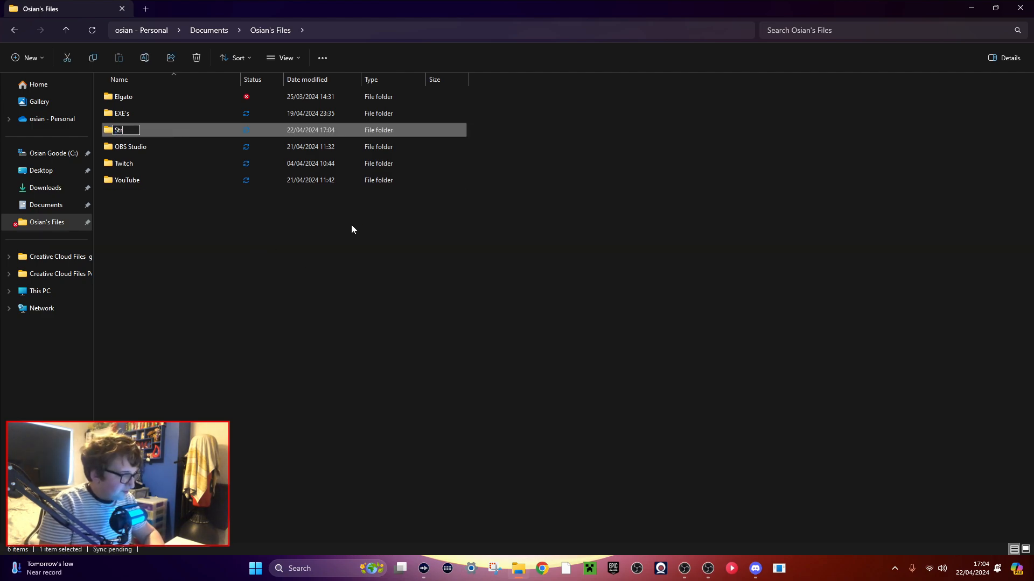
{"action": "key", "text": "Caps_Lock"}
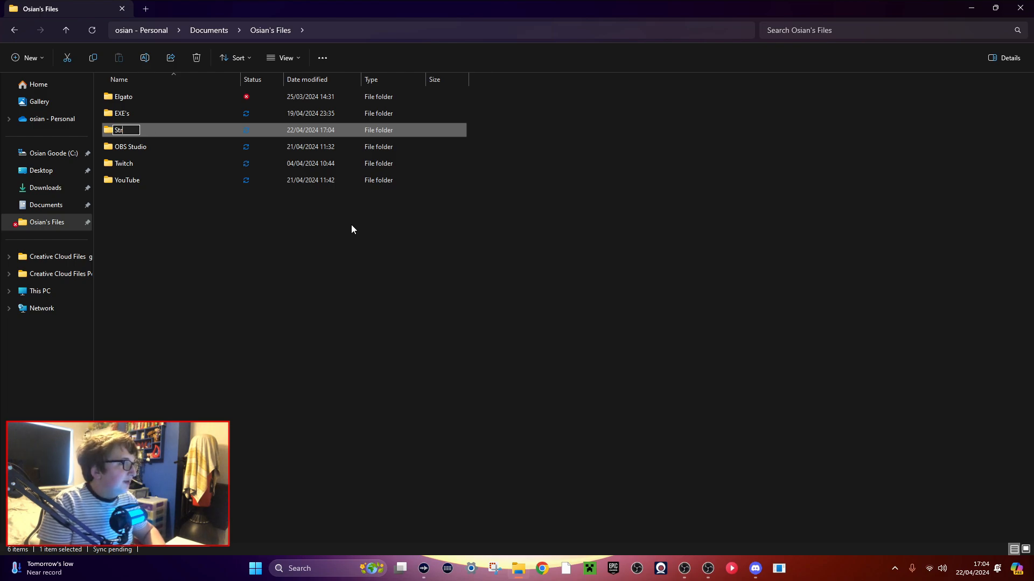
{"action": "key", "text": "Caps_Lock"}
{"action": "type", "text": "S"}
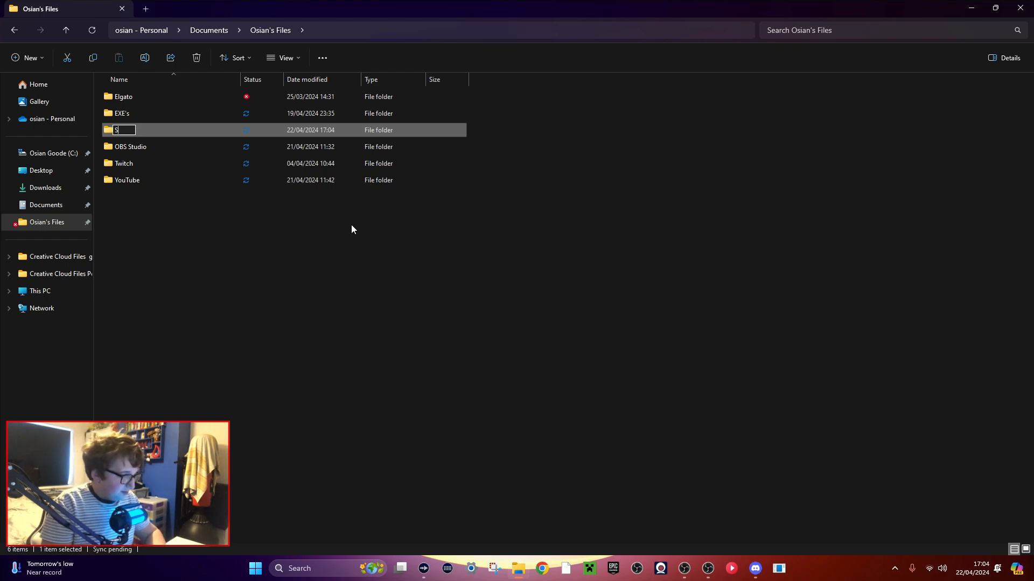
{"action": "type", "text": "trean"}
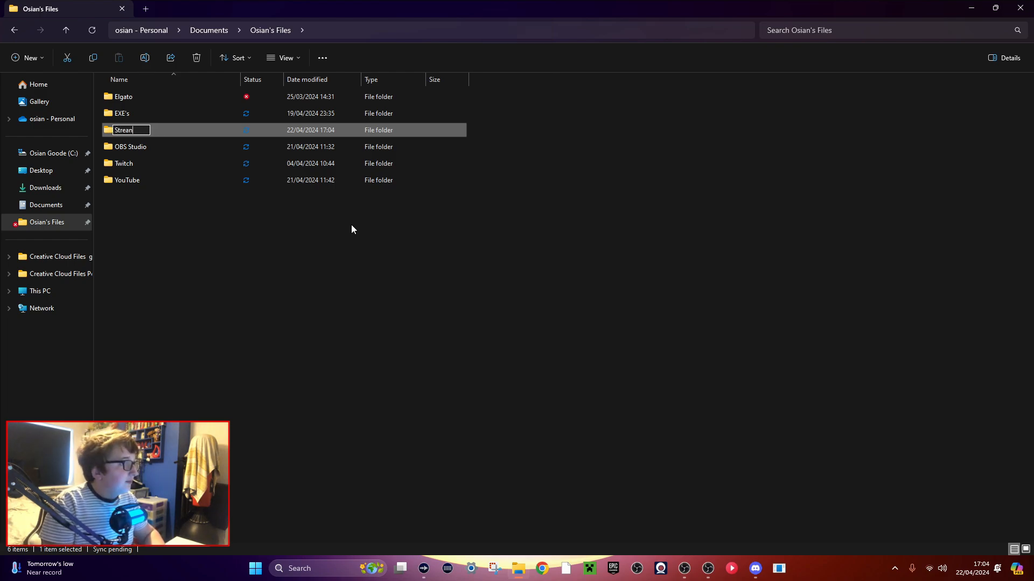
{"action": "key", "text": "BackSpace"}
{"action": "type", "text": "mer."}
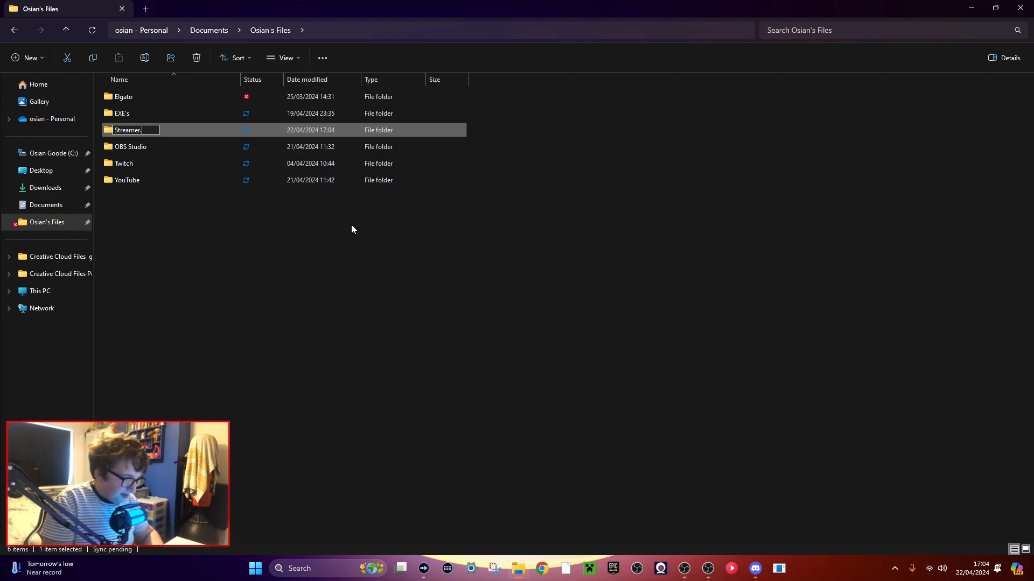
{"action": "key", "text": "Return"}
{"action": "key", "text": "Return"}
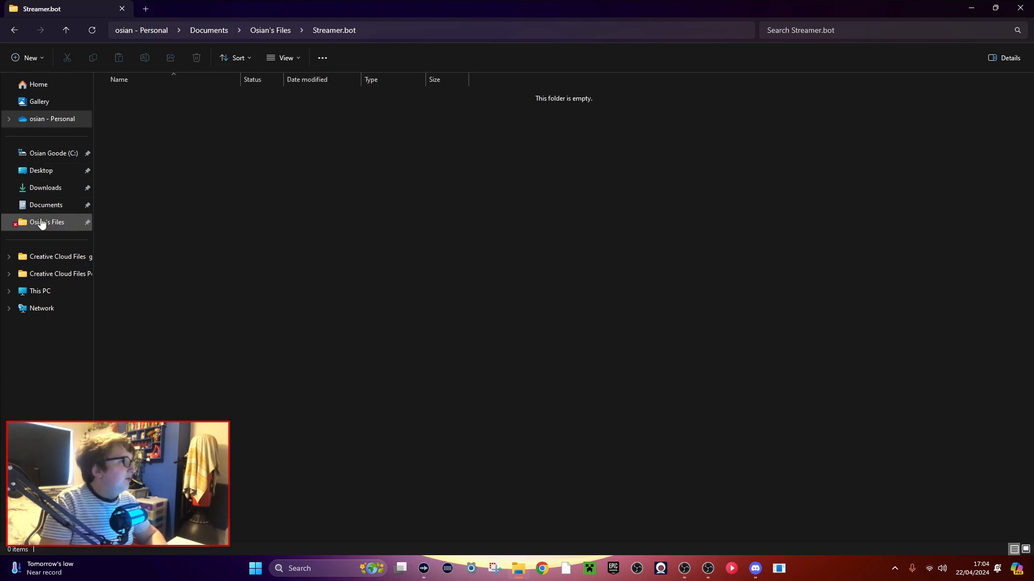
Extract the Streamer.bot-x64-0.2.3 archive from Downloads into the new Streamer.bot folder, and delete the archive.
{"action": "left_click", "coordinate": [43, 189]}
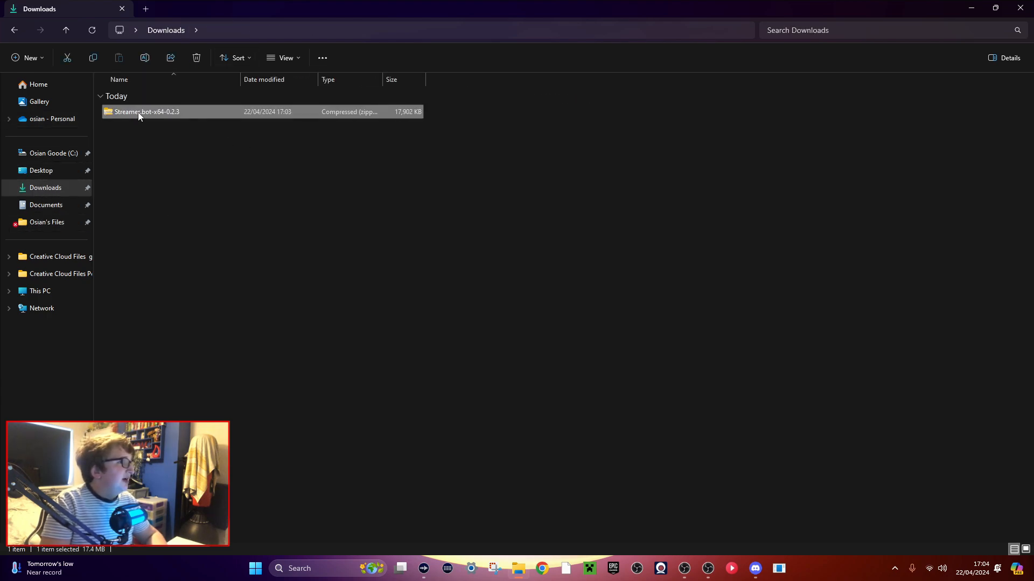
{"action": "right_click", "coordinate": [138, 112]}
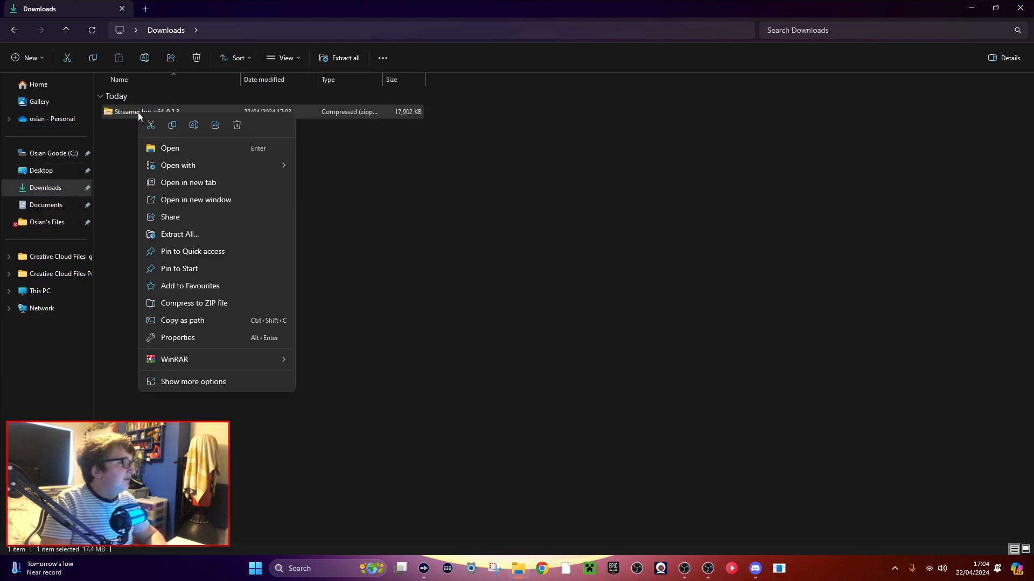
{"action": "left_click", "coordinate": [178, 235]}
{"action": "left_click", "coordinate": [636, 238]}
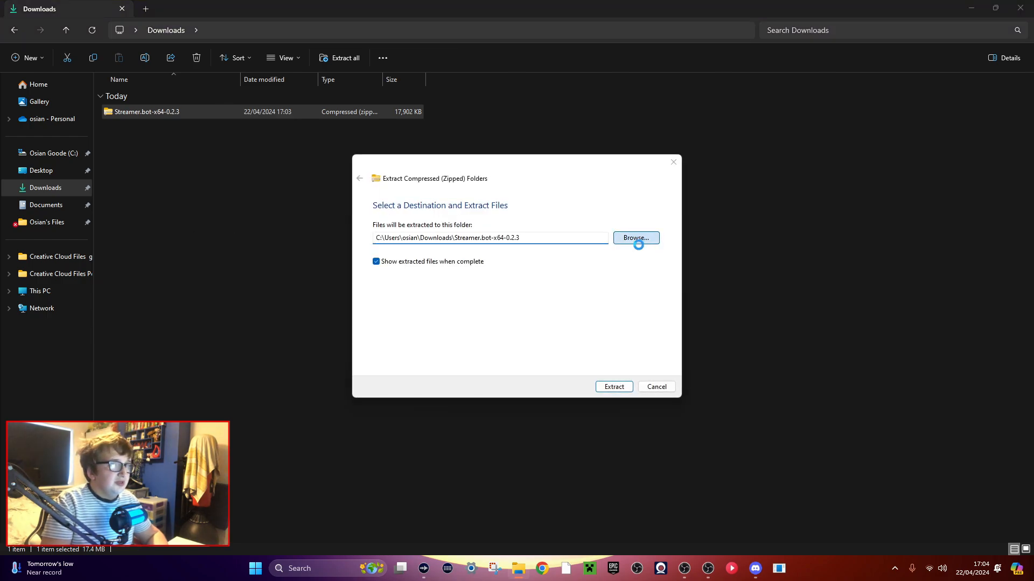
{"action": "left_click", "coordinate": [401, 367]}
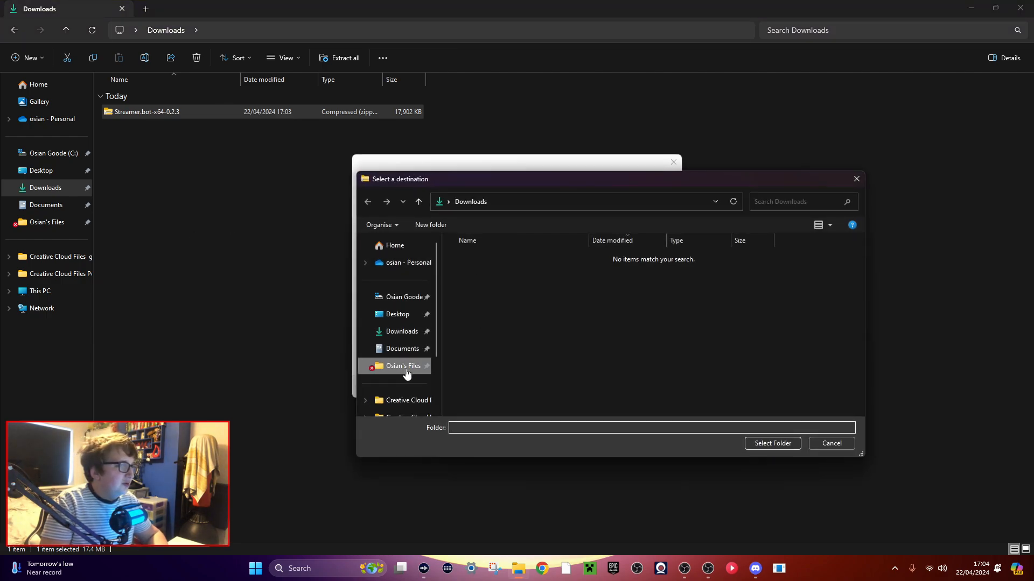
{"action": "double_click", "coordinate": [479, 307]}
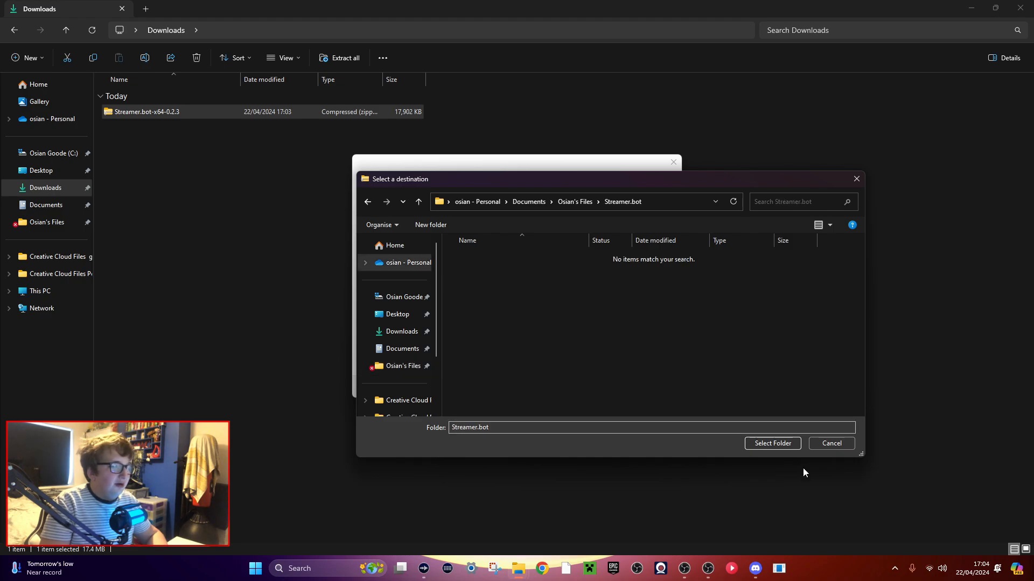
{"action": "left_click", "coordinate": [773, 443]}
{"action": "left_click", "coordinate": [617, 392]}
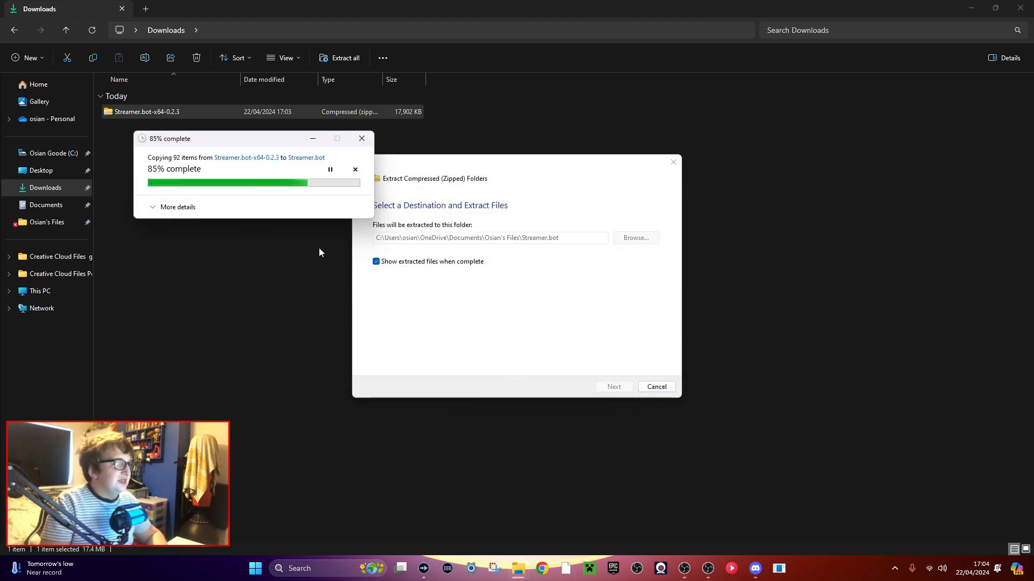
{"action": "left_click", "coordinate": [1020, 8]}
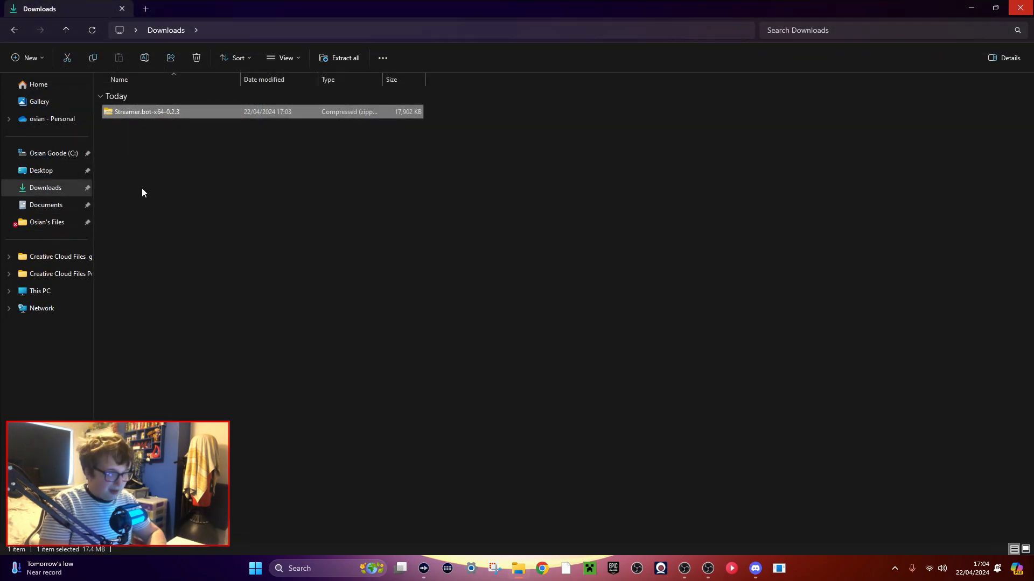
{"action": "key", "text": "Delete"}
Launch the Streamer.bot application from the extracted Streamer.bot folder and close File Explorer.
{"action": "left_click", "coordinate": [52, 226]}
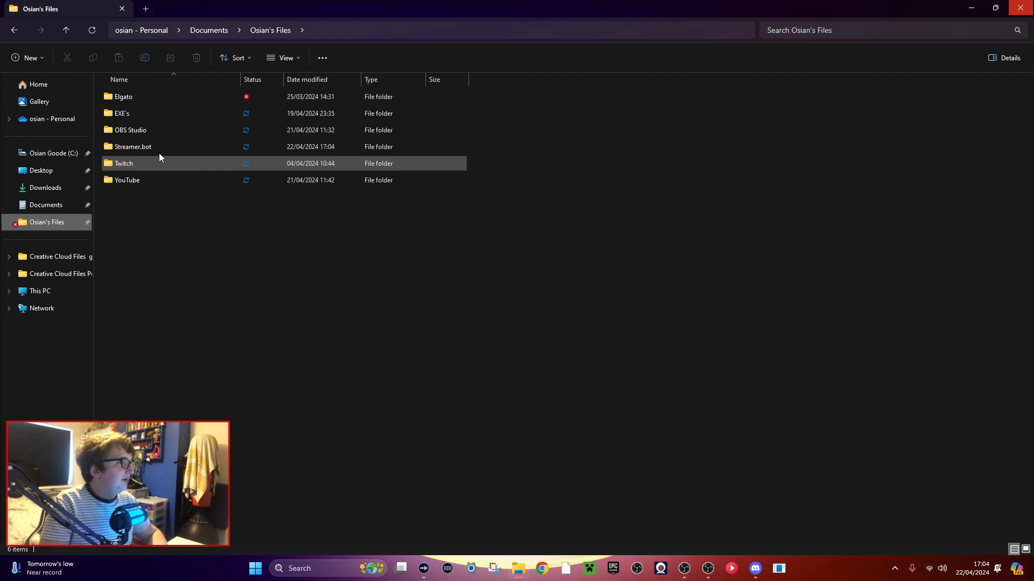
{"action": "left_click", "coordinate": [108, 150]}
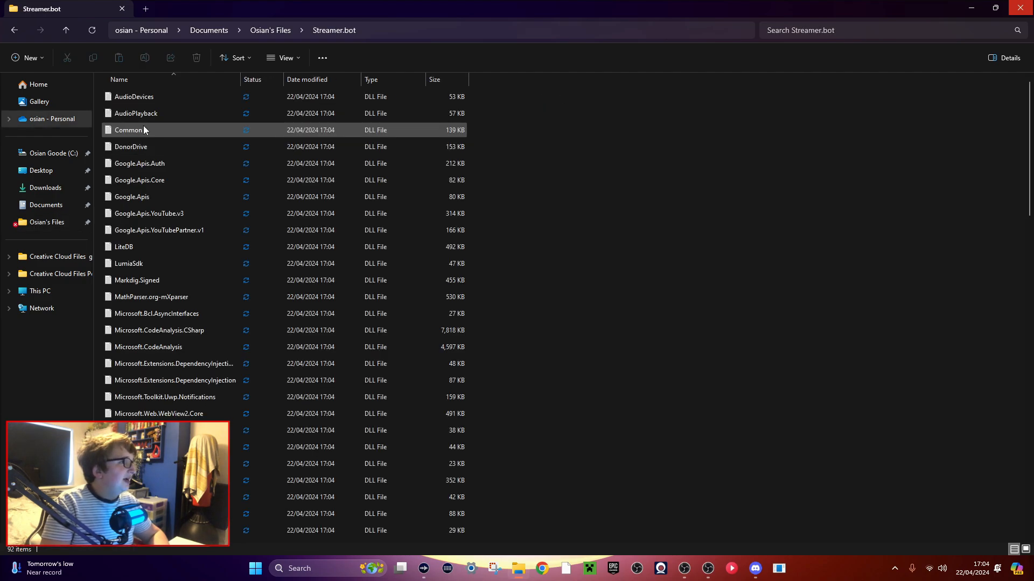
{"action": "scroll", "coordinate": [134, 153], "scroll_direction": "down", "scroll_amount": 10}
{"action": "scroll", "coordinate": [140, 358], "scroll_direction": "down", "scroll_amount": 3}
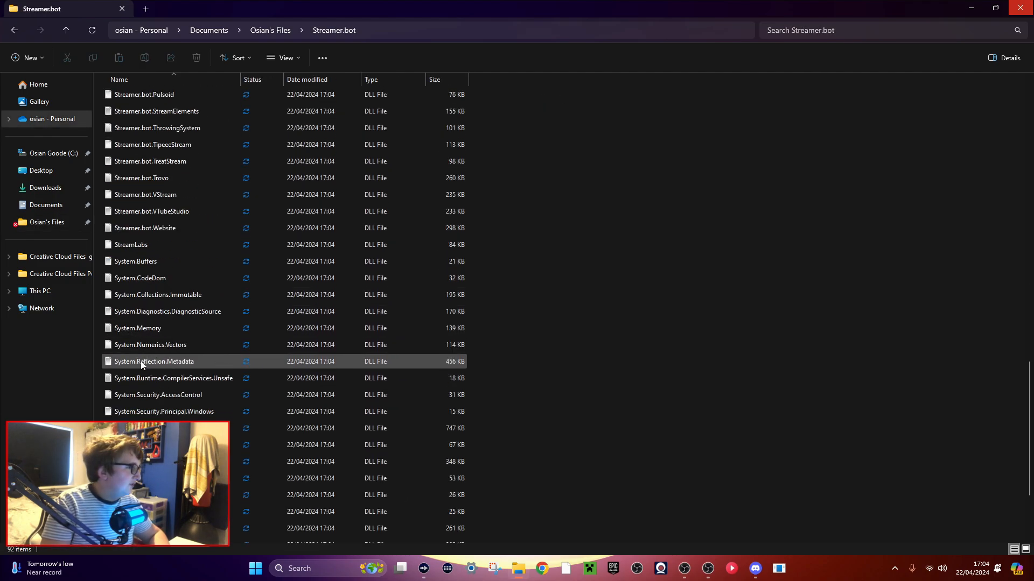
{"action": "scroll", "coordinate": [172, 259], "scroll_direction": "up", "scroll_amount": 15}
{"action": "scroll", "coordinate": [140, 280], "scroll_direction": "down", "scroll_amount": 12}
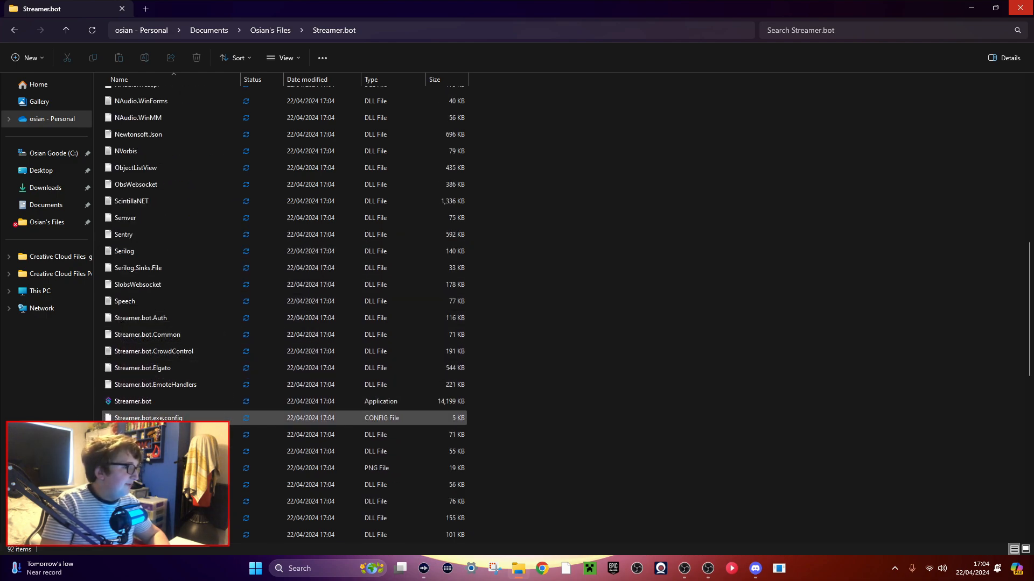
{"action": "double_click", "coordinate": [121, 404]}
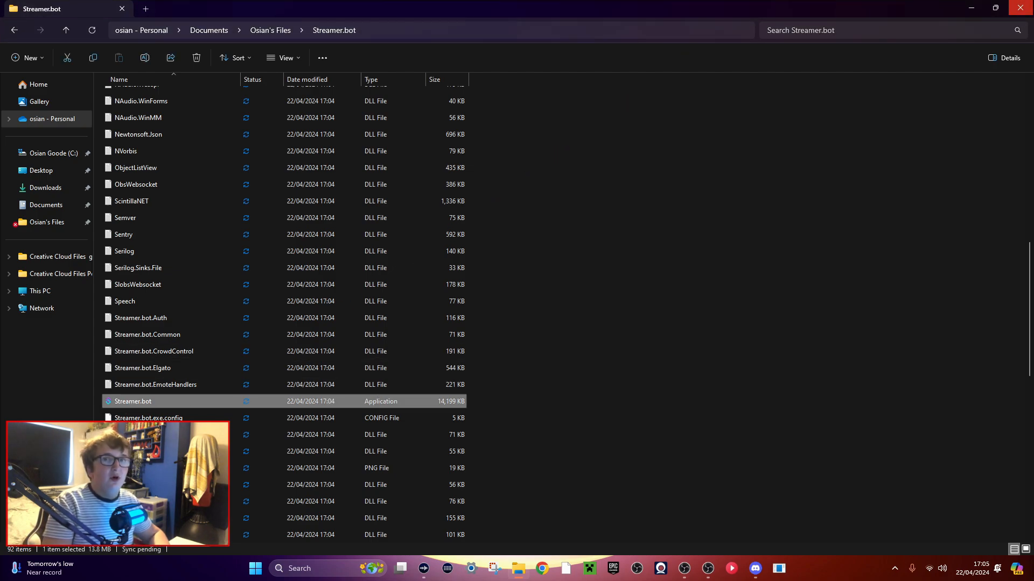
{"action": "left_click", "coordinate": [1031, 3]}
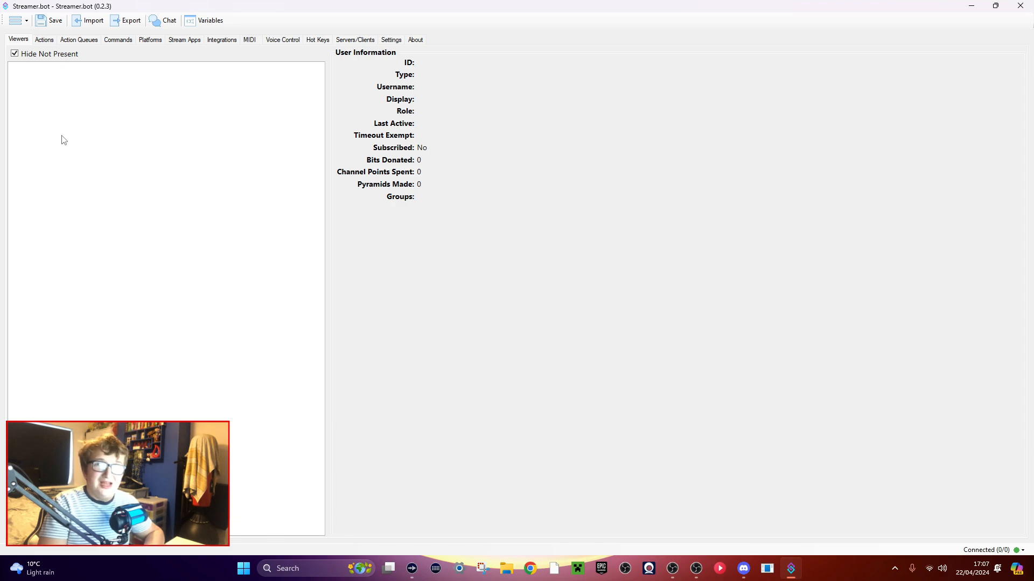
Hide the Viewers and Action Queues sections from the main navigation.
{"action": "right_click", "coordinate": [13, 42]}
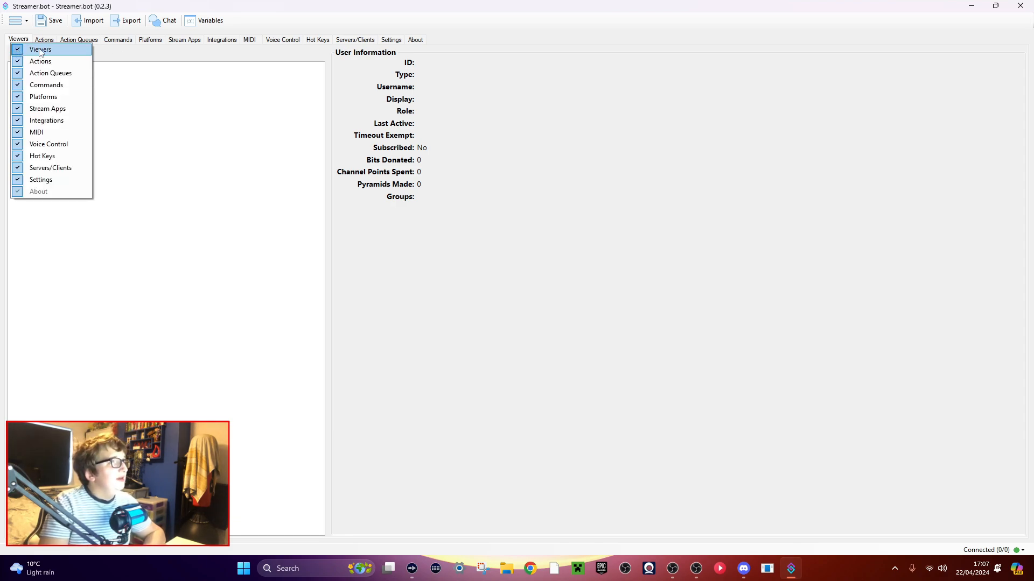
{"action": "left_click", "coordinate": [27, 53]}
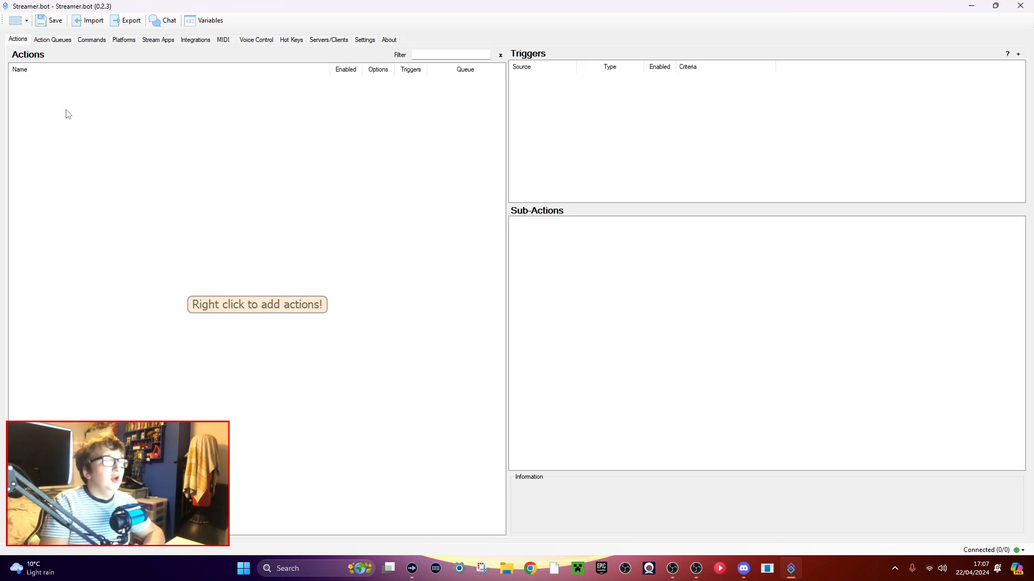
{"action": "left_click", "coordinate": [46, 41]}
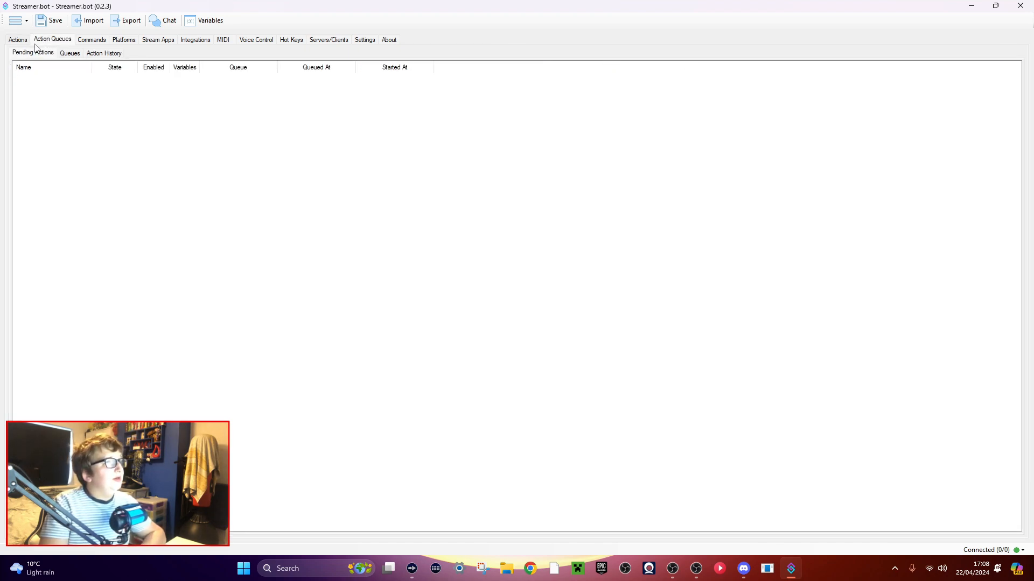
{"action": "right_click", "coordinate": [50, 44]}
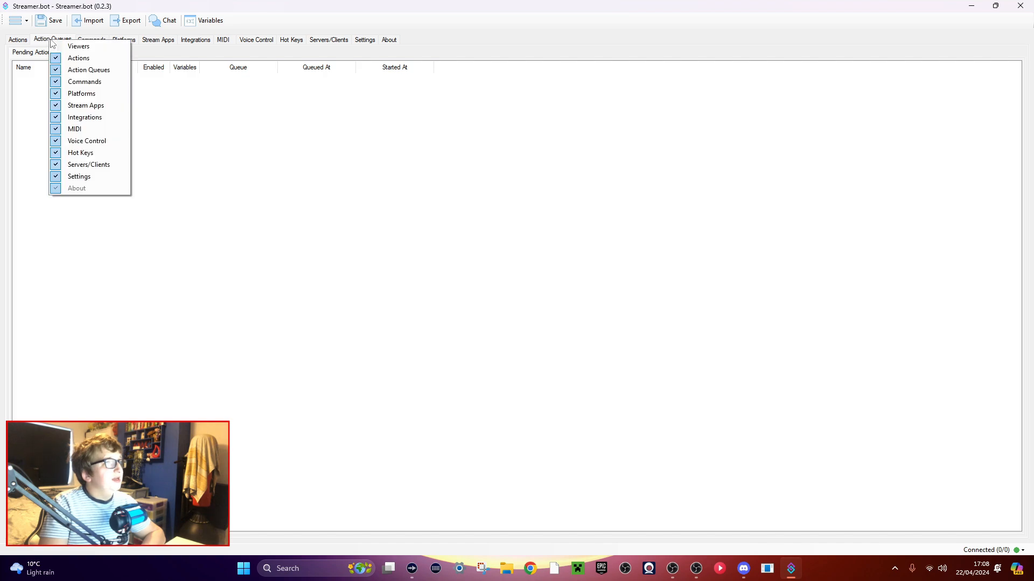
{"action": "left_click", "coordinate": [73, 70]}
Look through the Commands, Platforms and Stream Apps sections, and hide the Integrations section.
{"action": "left_click", "coordinate": [62, 43]}
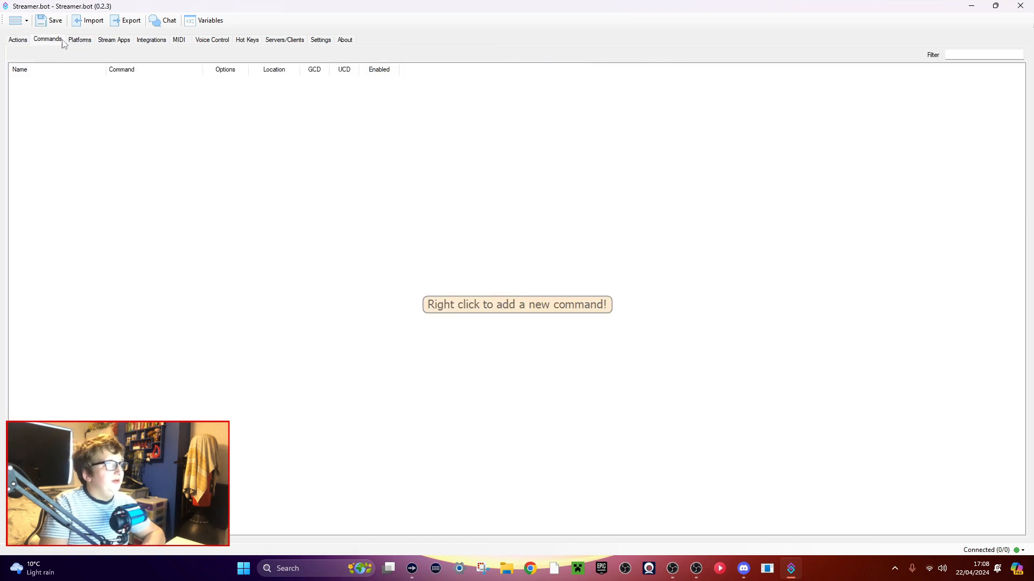
{"action": "left_click", "coordinate": [85, 44]}
{"action": "left_click", "coordinate": [114, 43]}
{"action": "left_click", "coordinate": [153, 44]}
{"action": "right_click", "coordinate": [155, 47]}
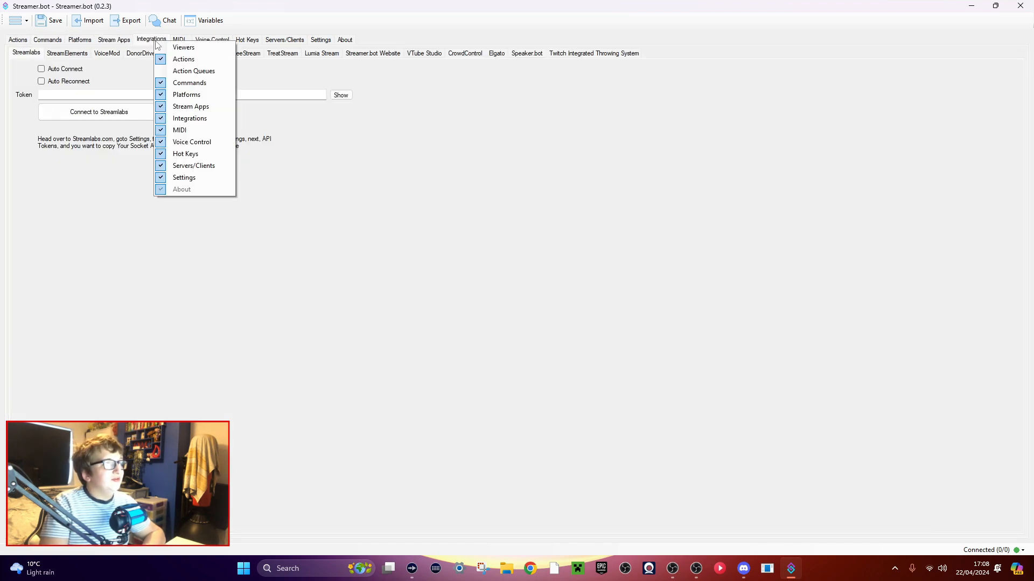
{"action": "left_click", "coordinate": [171, 120]}
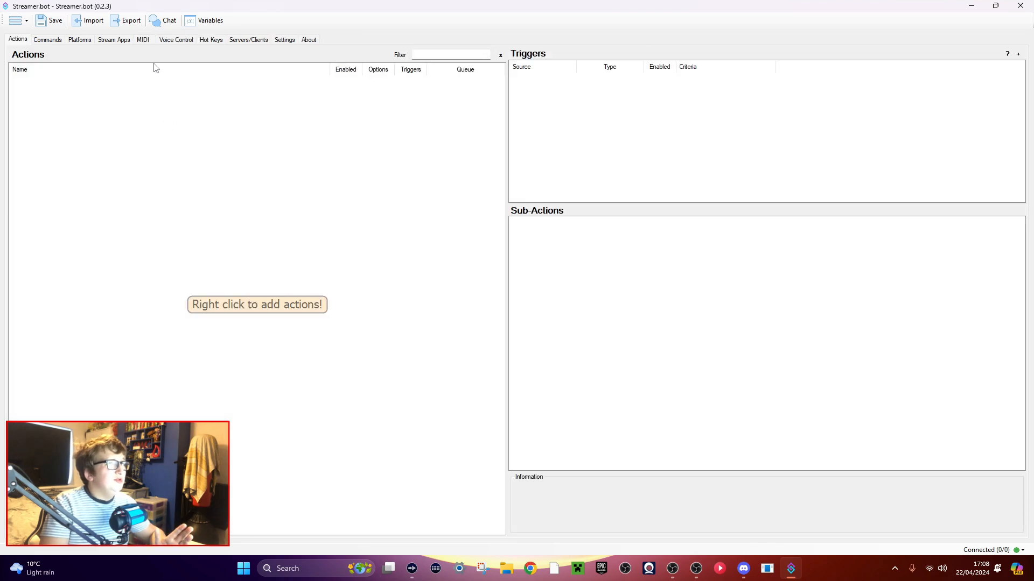
{"action": "left_click", "coordinate": [143, 41]}
{"action": "right_click", "coordinate": [102, 119]}
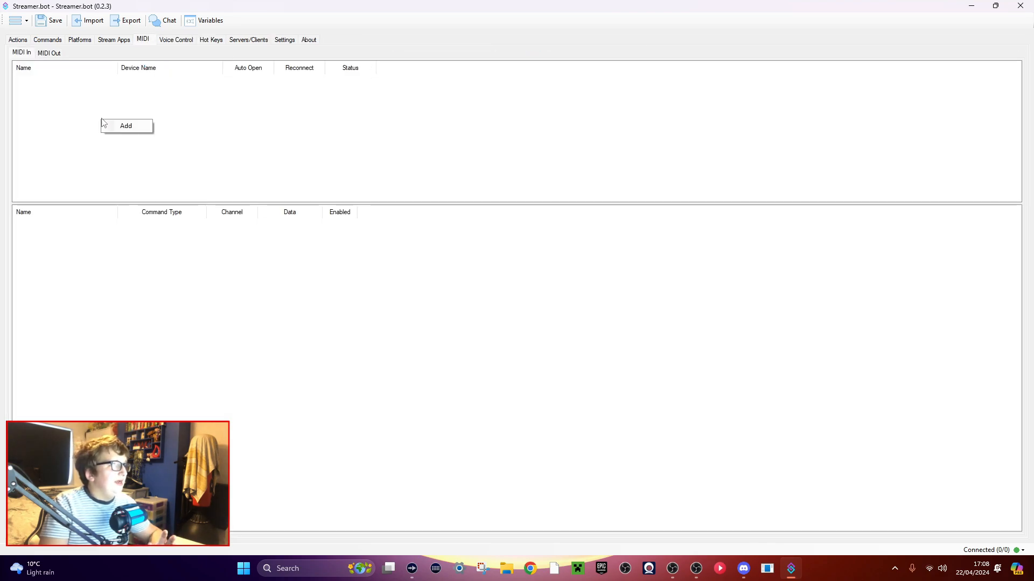
{"action": "left_click", "coordinate": [124, 126]}
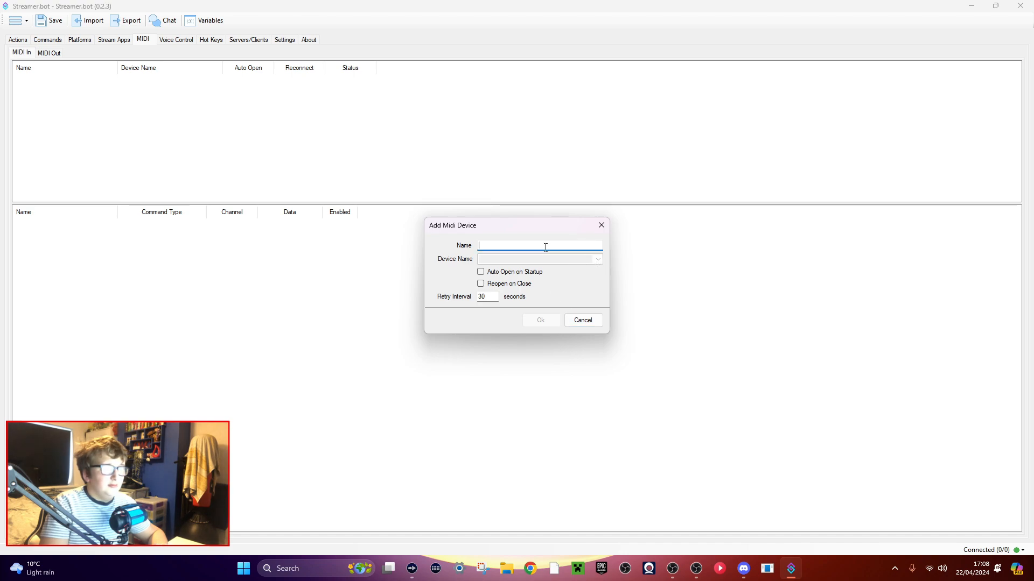
{"action": "left_click", "coordinate": [583, 321]}
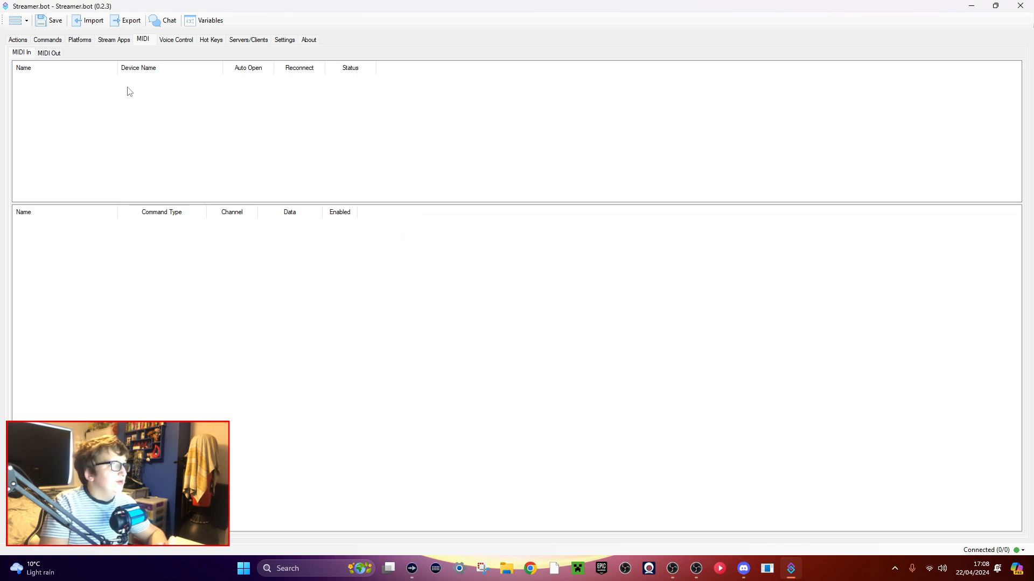
Look at the MIDI In and MIDI Out pages, and hide the MIDI section from the main navigation.
{"action": "left_click", "coordinate": [48, 53]}
{"action": "left_click", "coordinate": [22, 53]}
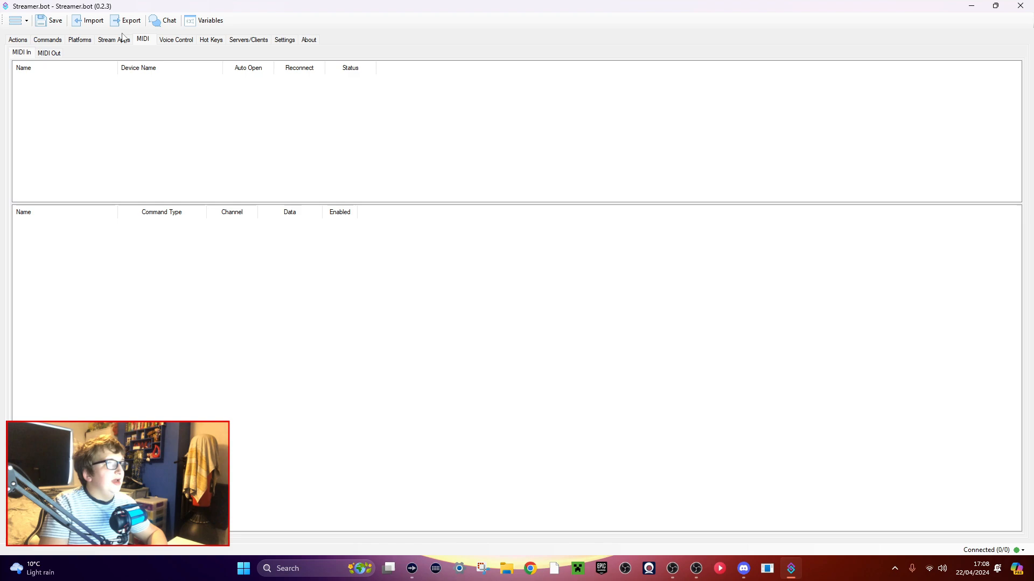
{"action": "right_click", "coordinate": [143, 43]}
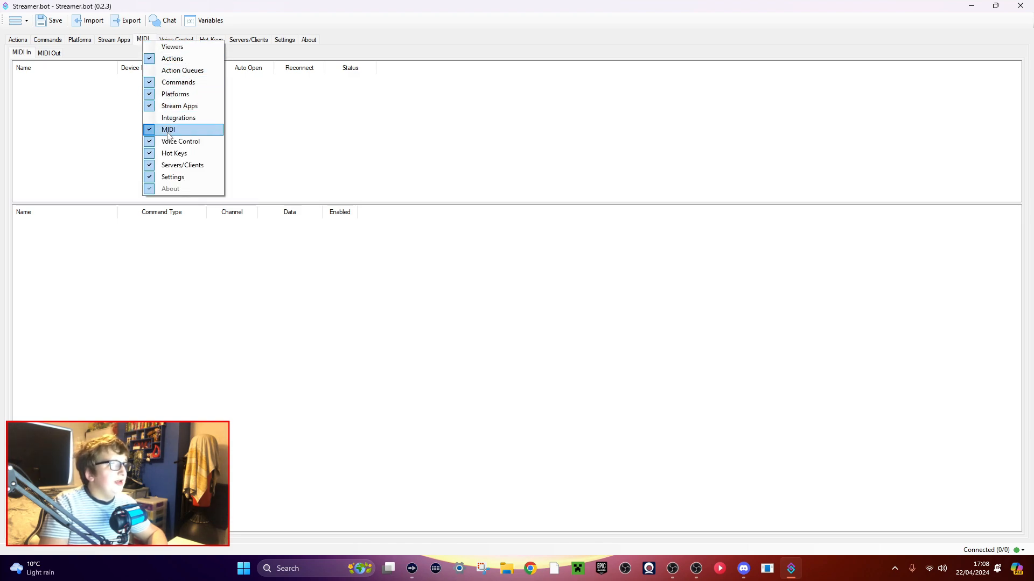
{"action": "left_click", "coordinate": [167, 133]}
Look through the Voice Control, Hot Keys and Servers/Clients sections.
{"action": "left_click", "coordinate": [145, 40]}
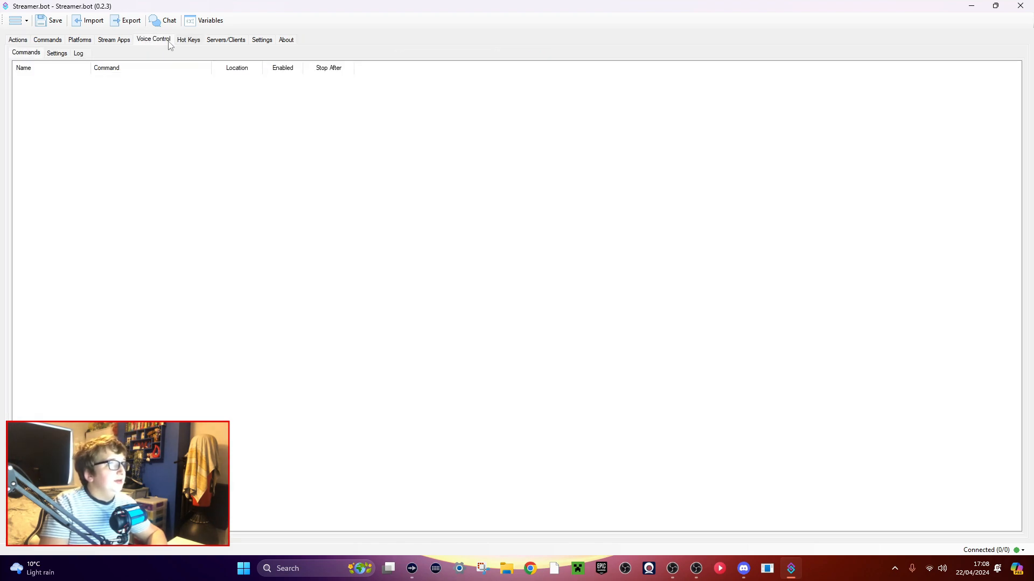
{"action": "left_click", "coordinate": [189, 41]}
{"action": "right_click", "coordinate": [189, 41]}
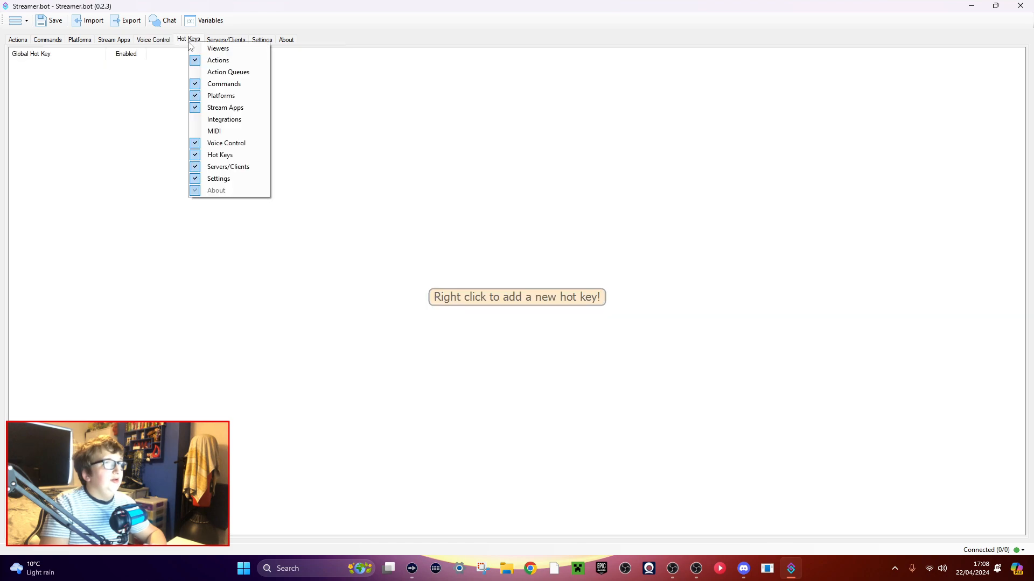
{"action": "left_click", "coordinate": [227, 40]}
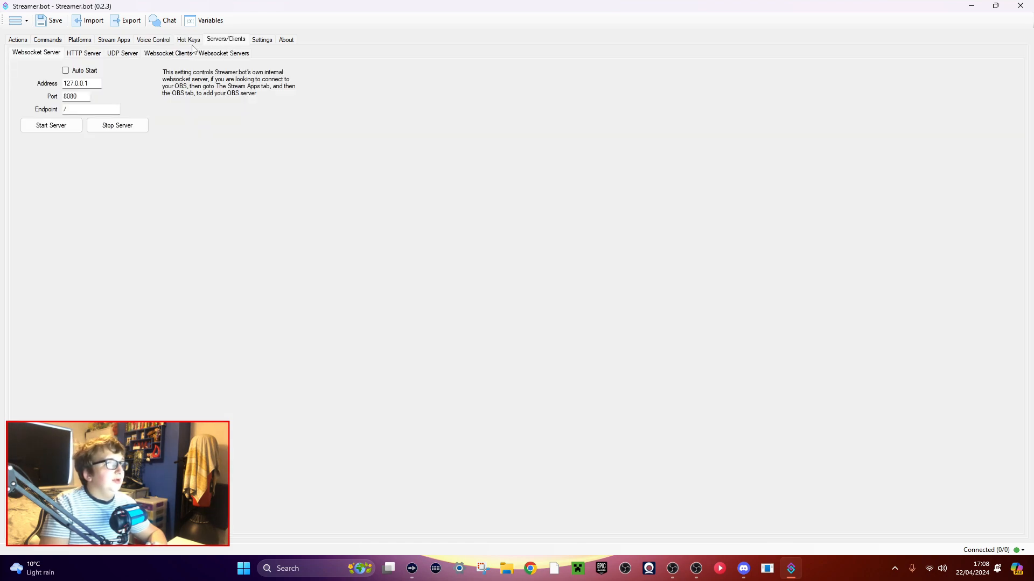
{"action": "left_click", "coordinate": [188, 42]}
{"action": "left_click", "coordinate": [227, 41]}
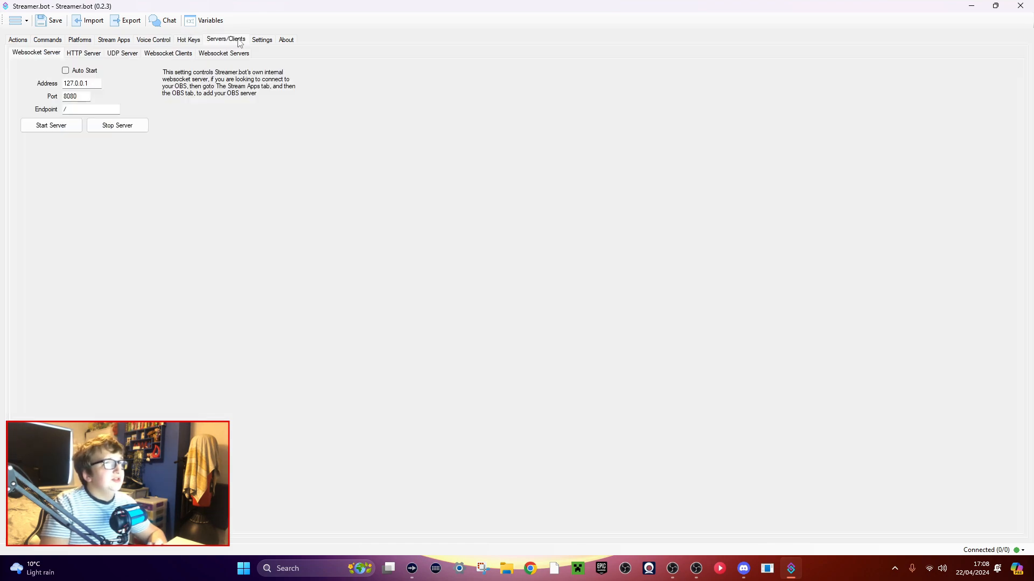
Hide the Settings section from the main navigation and view the About section.
{"action": "left_click", "coordinate": [264, 42]}
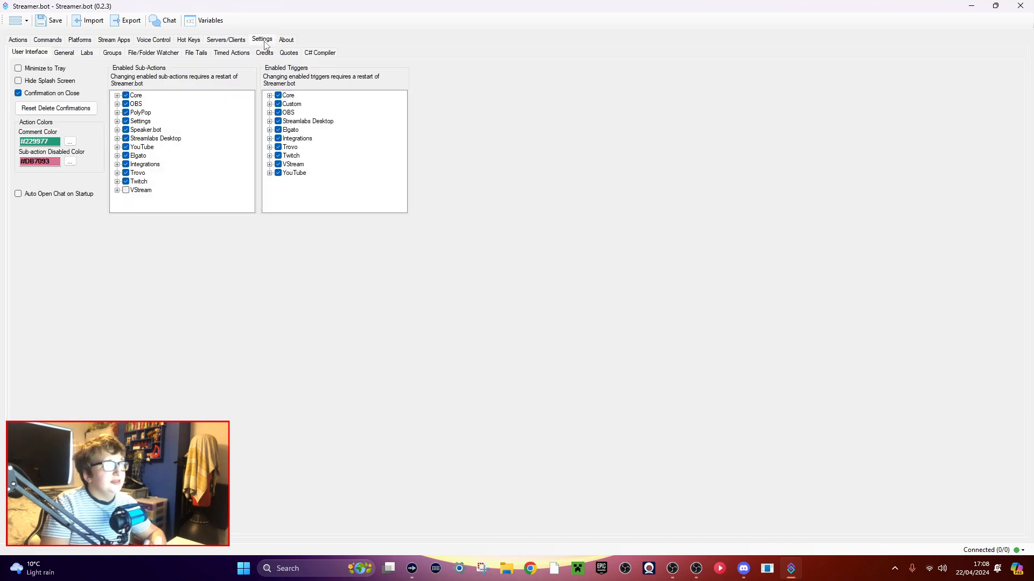
{"action": "right_click", "coordinate": [258, 45]}
{"action": "left_click", "coordinate": [285, 174]}
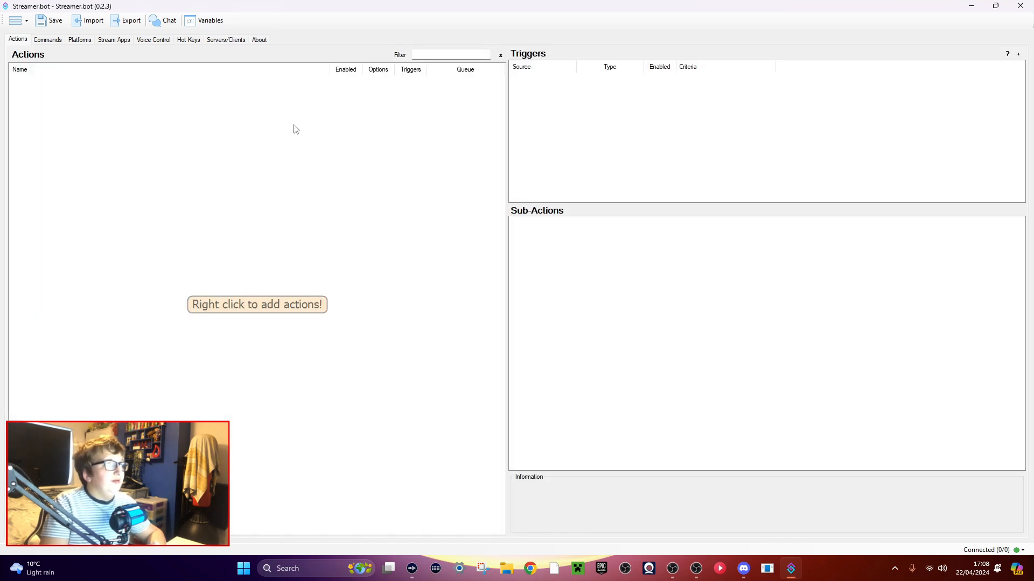
{"action": "left_click", "coordinate": [259, 41]}
{"action": "right_click", "coordinate": [259, 43]}
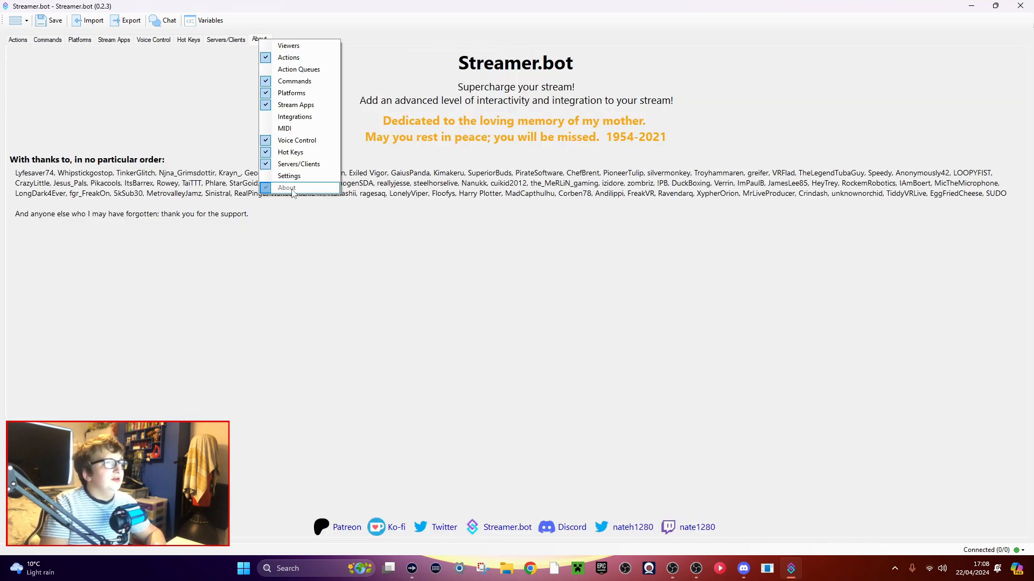
{"action": "left_click", "coordinate": [378, 224]}
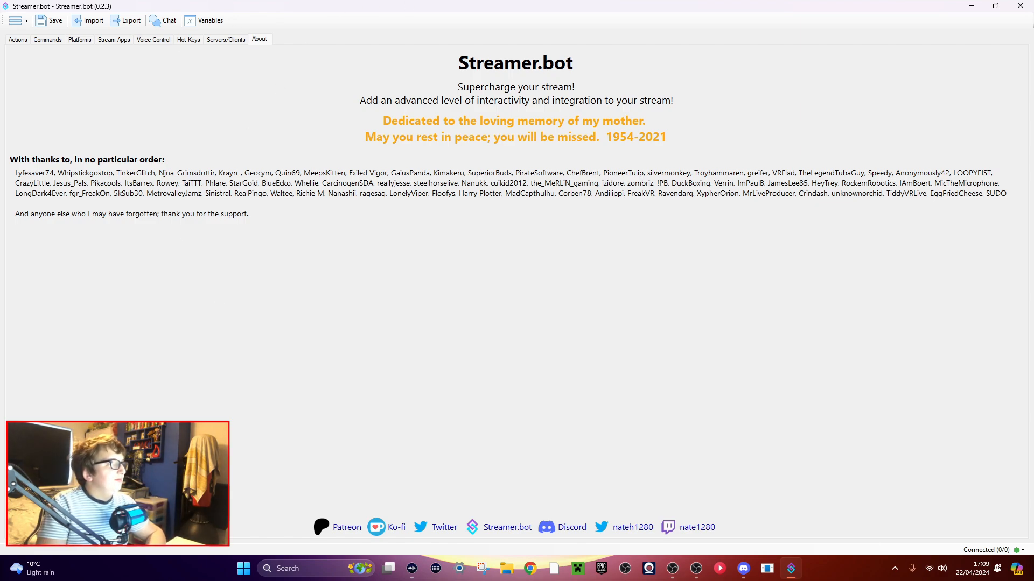
Hide the Streamlabs Desktop and PolyPop pages within the Stream Apps section.
{"action": "left_click", "coordinate": [19, 41]}
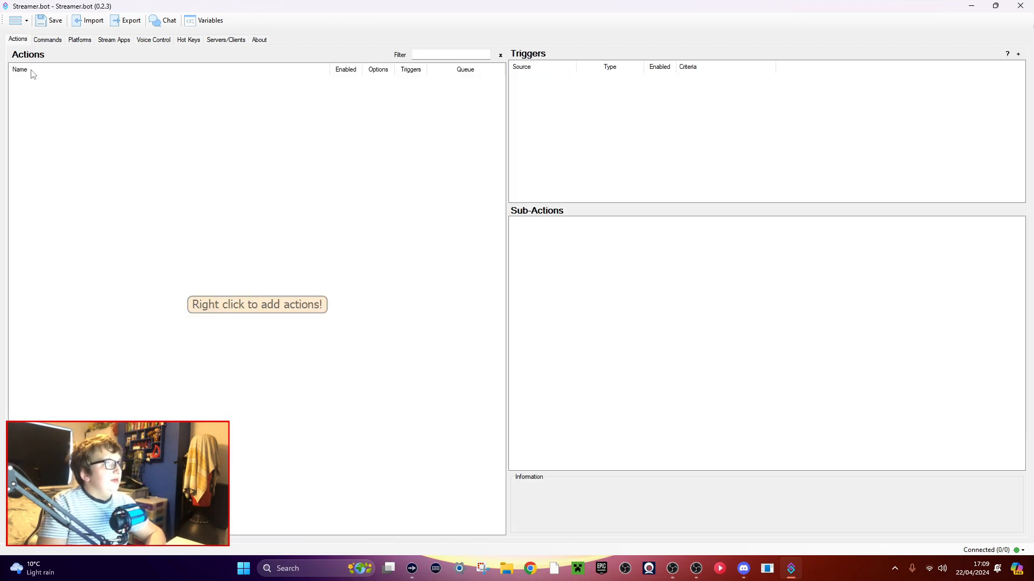
{"action": "left_click", "coordinate": [111, 43]}
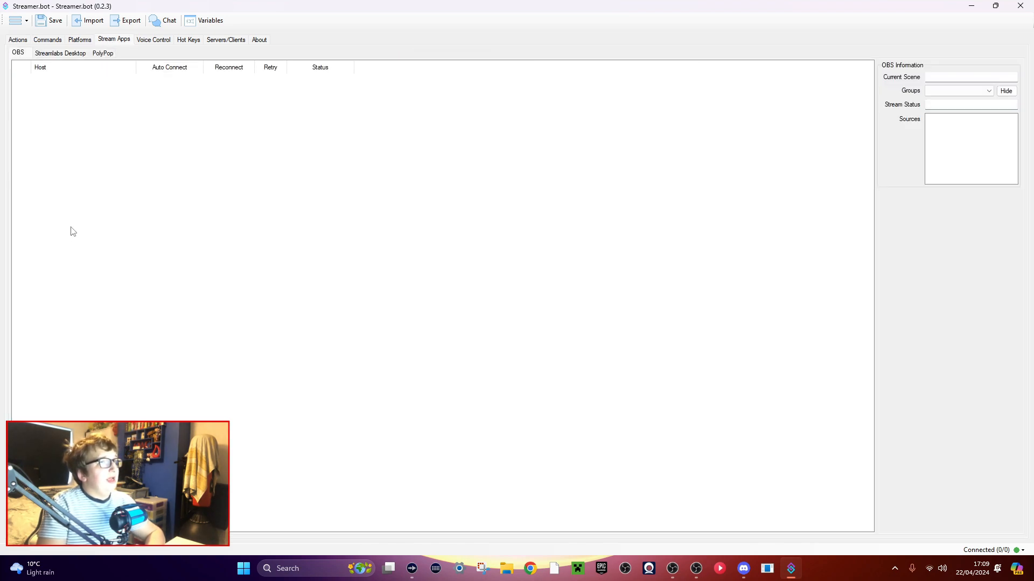
{"action": "right_click", "coordinate": [54, 51]}
{"action": "left_click", "coordinate": [71, 73]}
{"action": "right_click", "coordinate": [46, 53]}
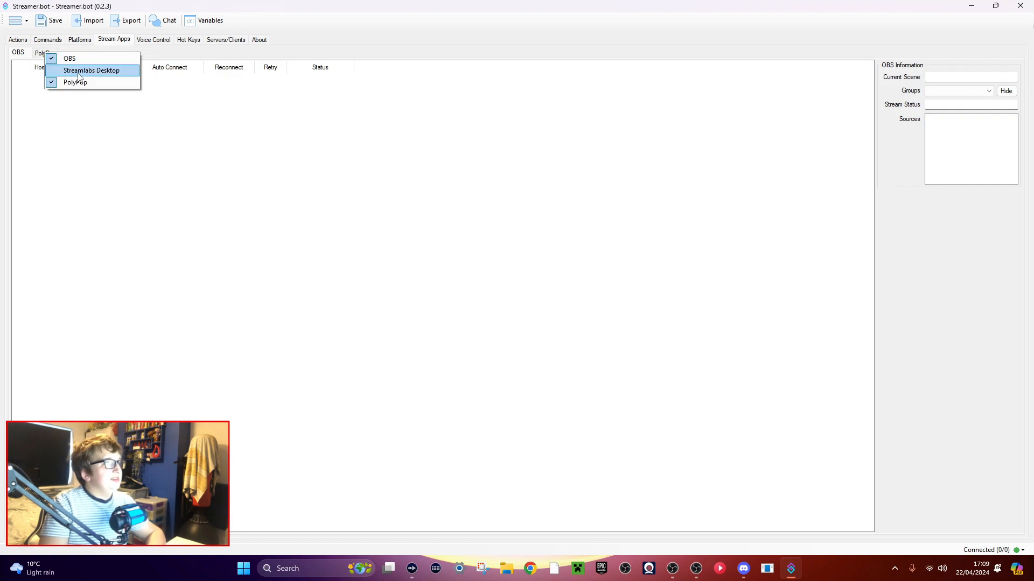
{"action": "left_click", "coordinate": [80, 81]}
Show the Streamlabs Desktop and PolyPop pages in Stream Apps again.
{"action": "right_click", "coordinate": [24, 52]}
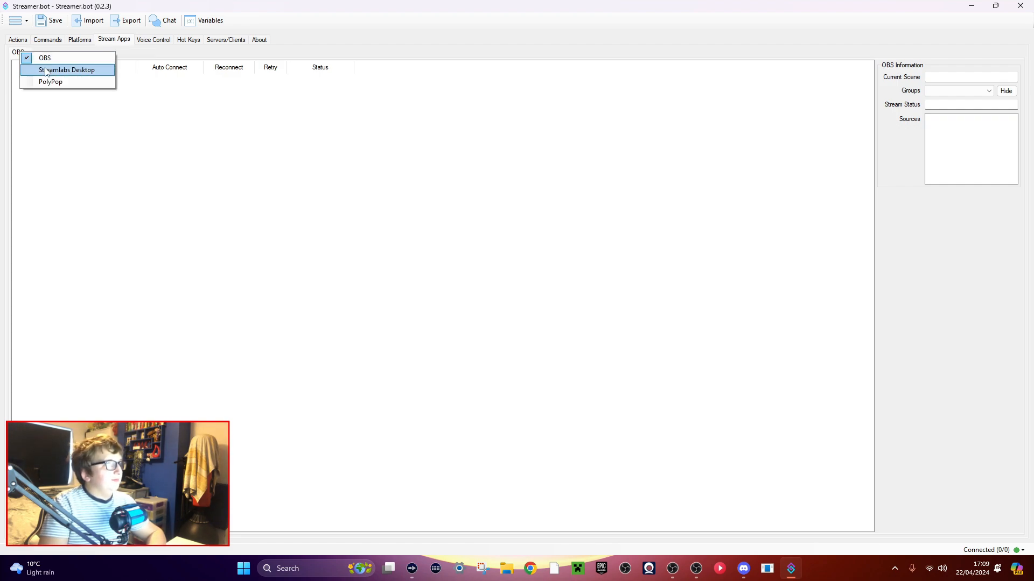
{"action": "left_click", "coordinate": [58, 69]}
{"action": "right_click", "coordinate": [24, 51]}
{"action": "left_click", "coordinate": [53, 80]}
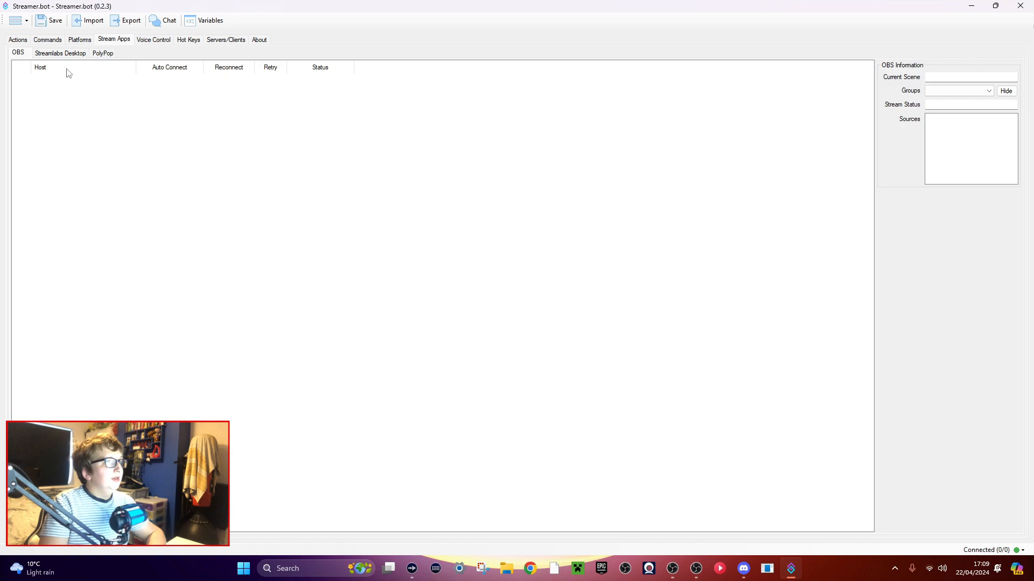
Start adding a new OBS connection in the OBS page of Stream Apps.
{"action": "left_click", "coordinate": [23, 41]}
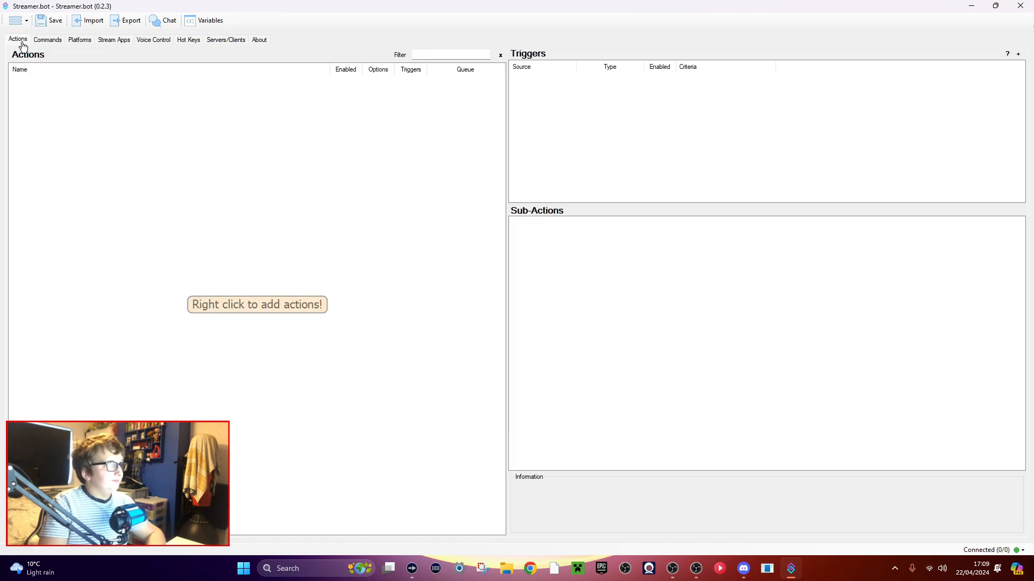
{"action": "left_click", "coordinate": [115, 43]}
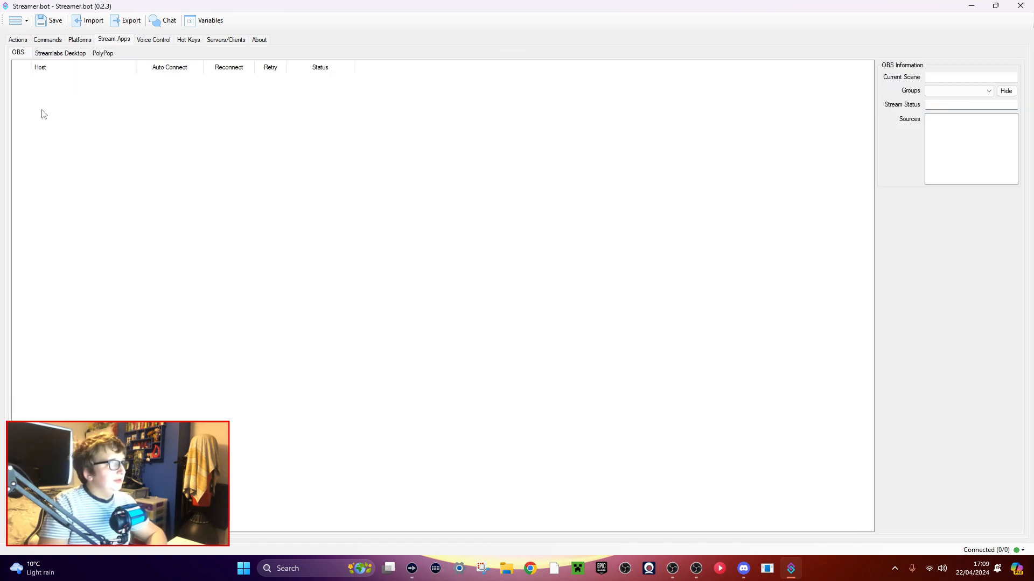
{"action": "right_click", "coordinate": [94, 130]}
{"action": "left_click", "coordinate": [251, 160]}
{"action": "right_click", "coordinate": [114, 151]}
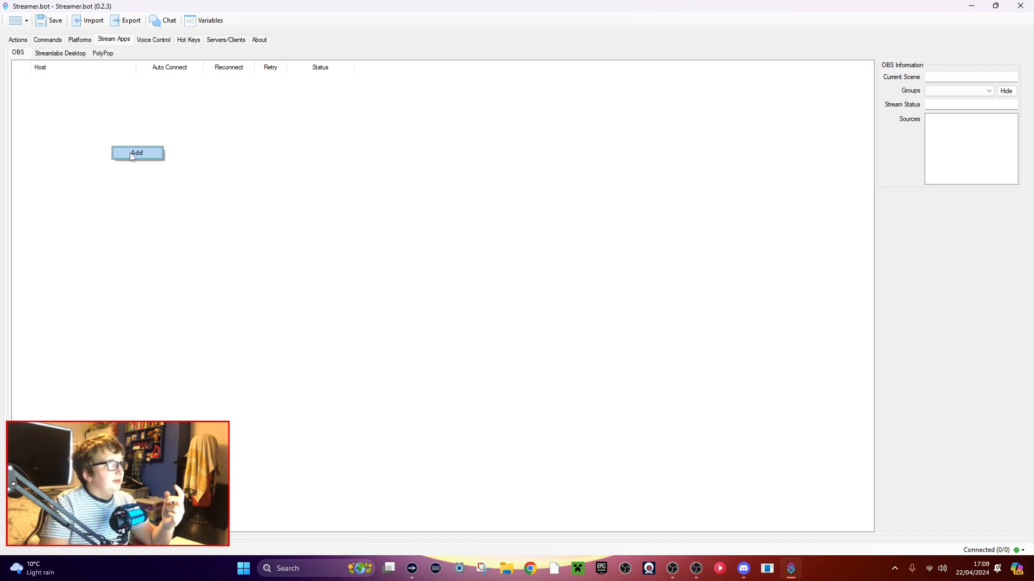
{"action": "left_click", "coordinate": [131, 154]}
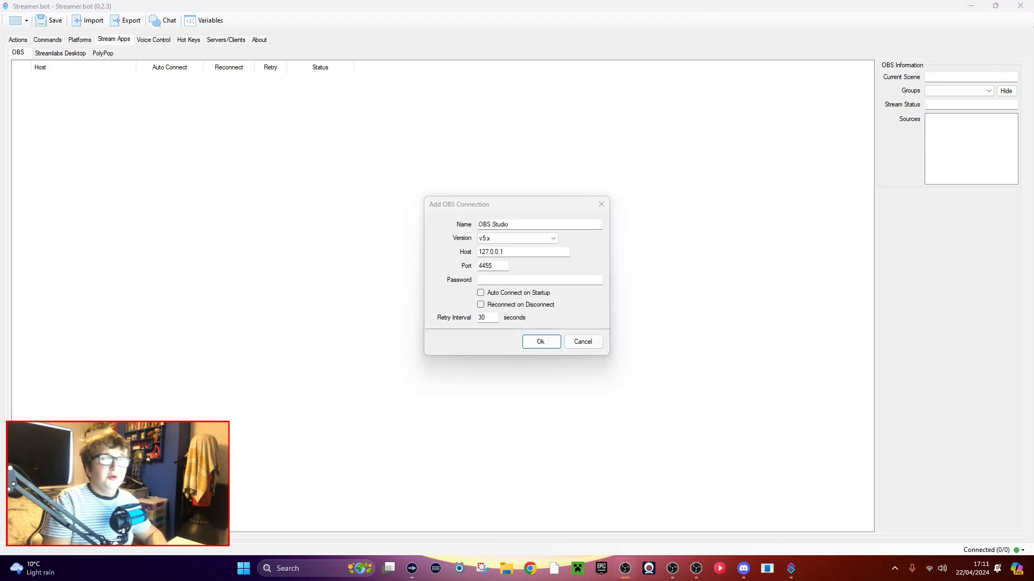
Switch to OBS, enable the WebSocket server in the WebSocket Server Settings and set its server port to 2010.
{"action": "left_click_drag", "start_coordinate": [445, 580], "coordinate": [380, 128]}
{"action": "left_click", "coordinate": [370, 140]}
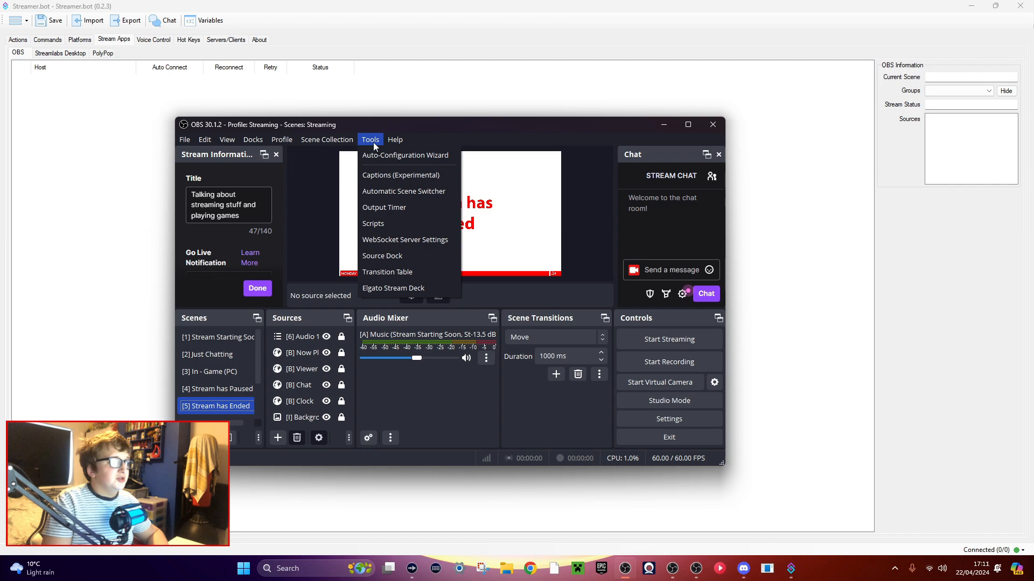
{"action": "left_click", "coordinate": [397, 238]}
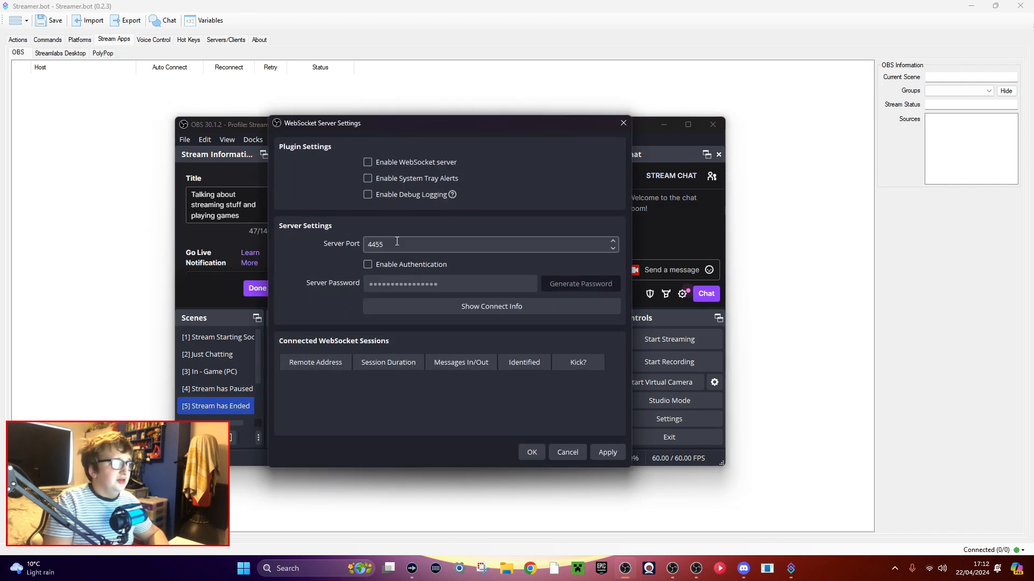
{"action": "left_click_drag", "start_coordinate": [402, 125], "coordinate": [328, 86]}
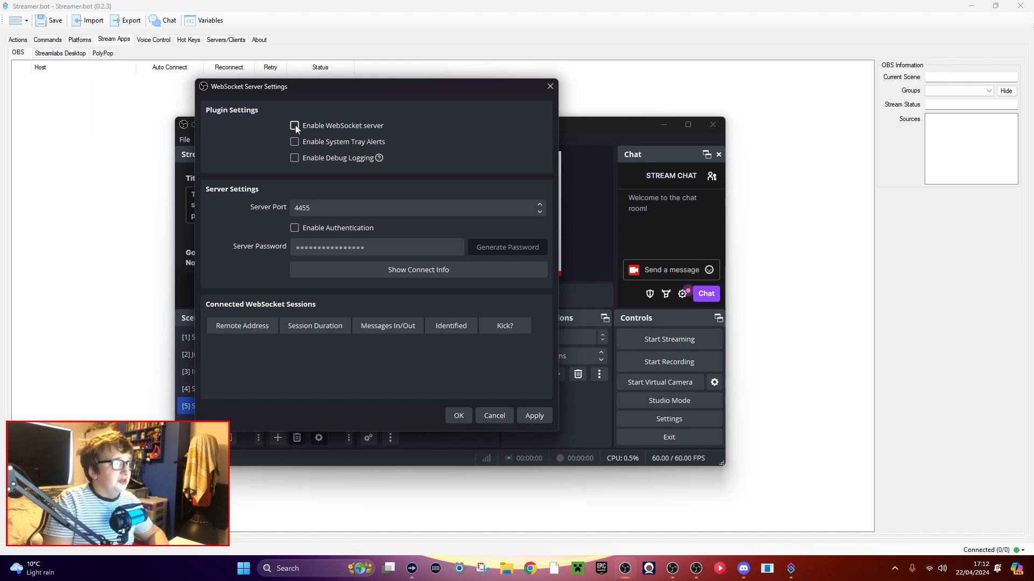
{"action": "left_click_drag", "start_coordinate": [334, 208], "coordinate": [241, 203]}
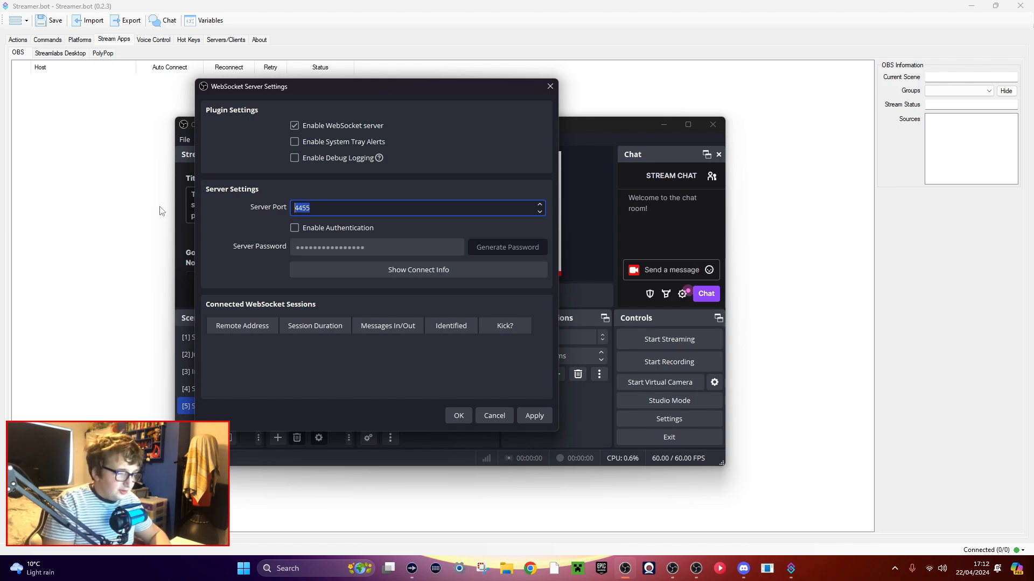
{"action": "type", "text": "2010"}
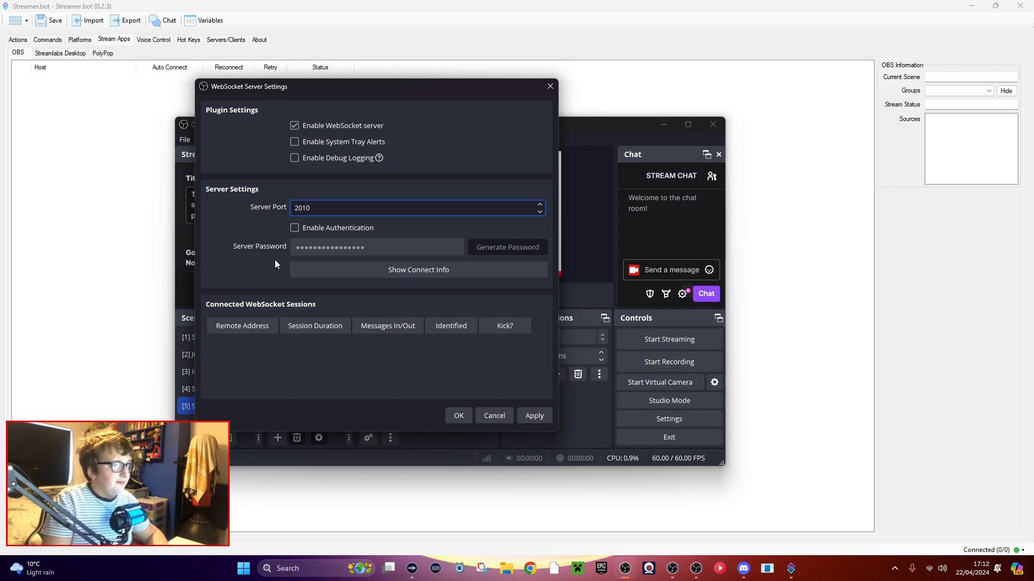
Enable authentication for the WebSocket server, generate a new server password and apply the settings.
{"action": "left_click", "coordinate": [294, 229]}
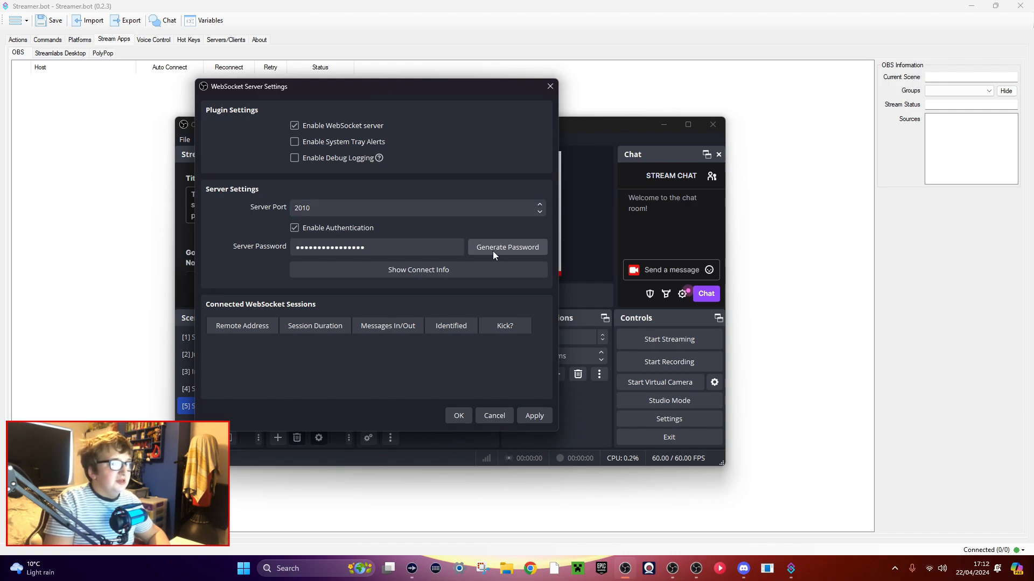
{"action": "left_click", "coordinate": [492, 251]}
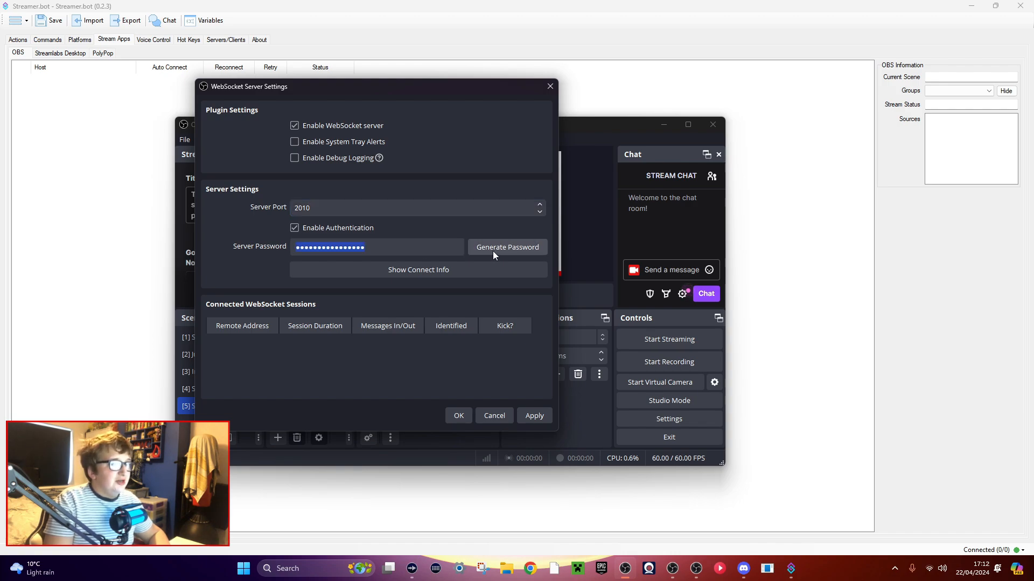
{"action": "left_click", "coordinate": [533, 417]}
Copy the server IP from the WebSocket connect info in OBS and set the Streamer.bot connection's host to 192.168.1.189.
{"action": "left_click", "coordinate": [430, 271]}
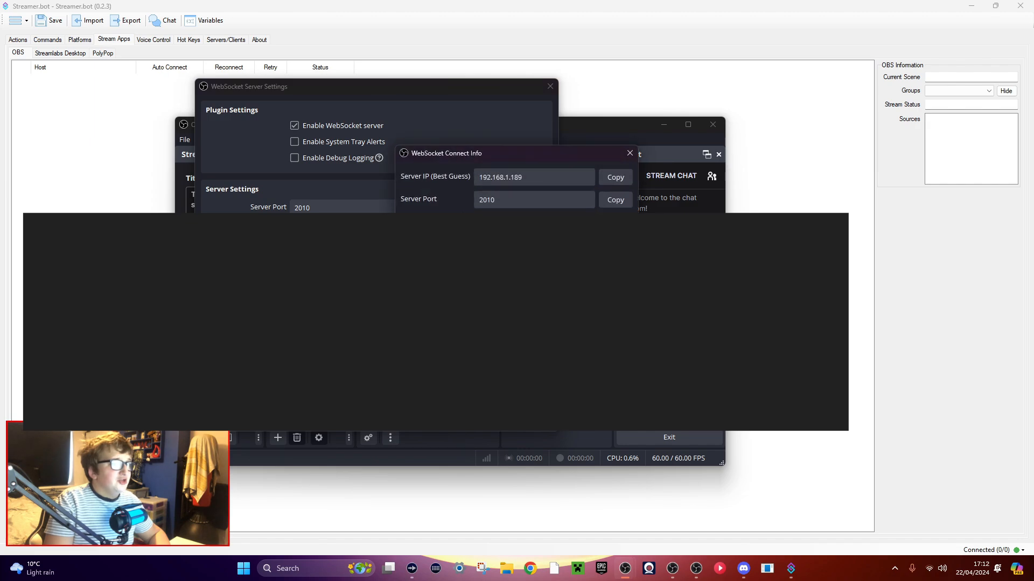
{"action": "left_click_drag", "start_coordinate": [488, 155], "coordinate": [448, 155]}
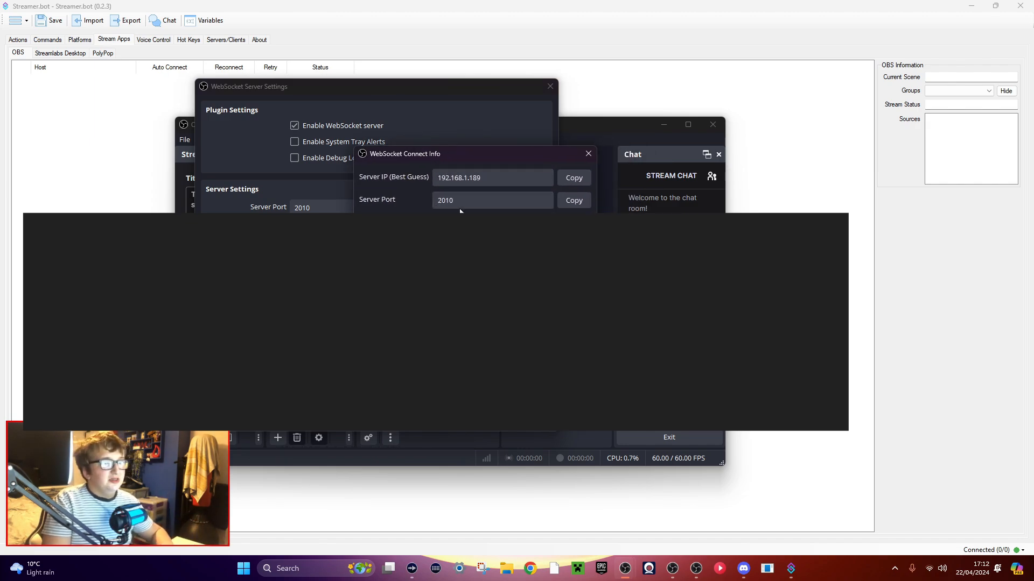
{"action": "left_click_drag", "start_coordinate": [494, 156], "coordinate": [462, 208]}
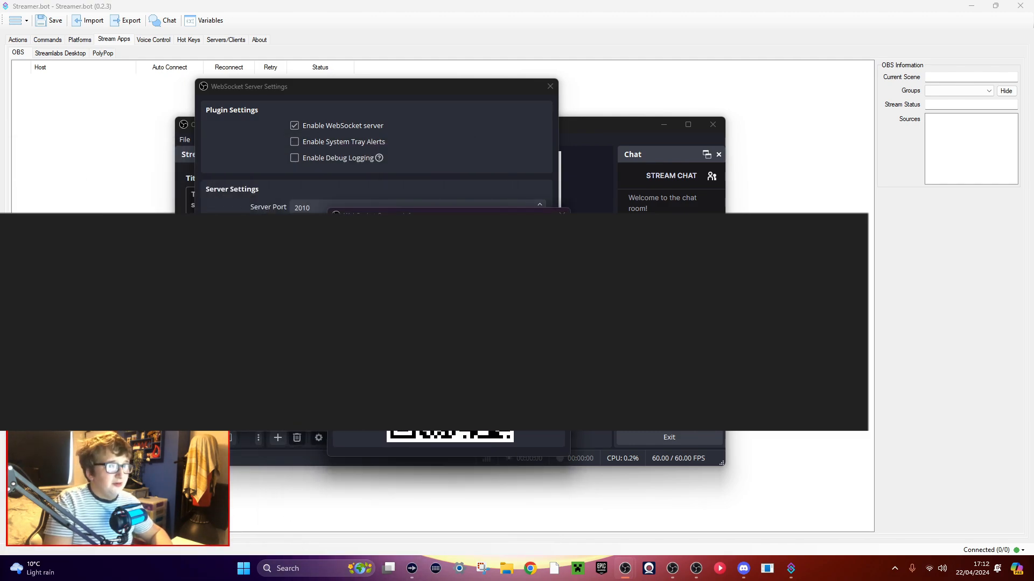
{"action": "left_click", "coordinate": [770, 236]}
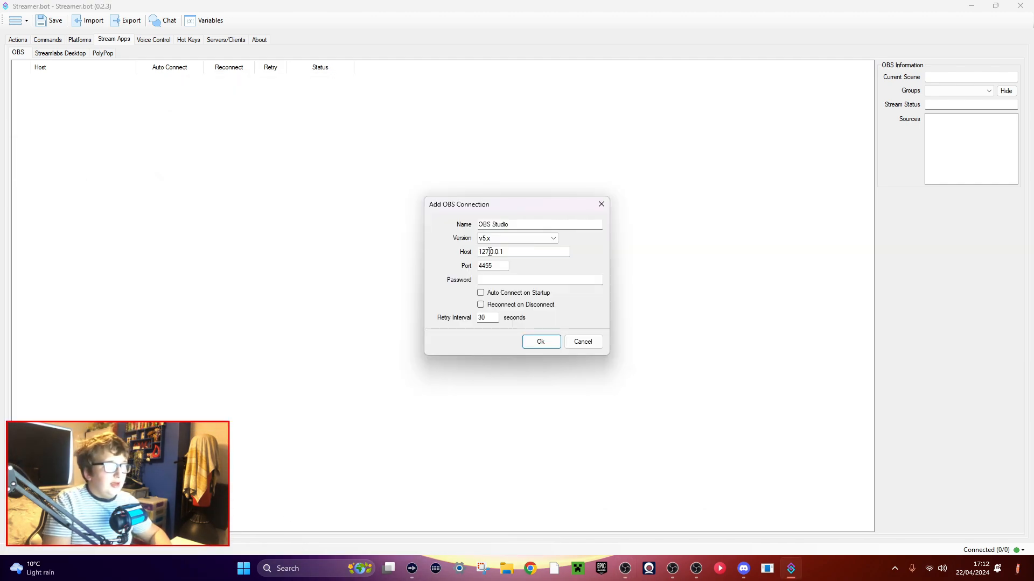
{"action": "left_click_drag", "start_coordinate": [518, 251], "coordinate": [344, 246]}
{"action": "key", "text": "ctrl+v"}
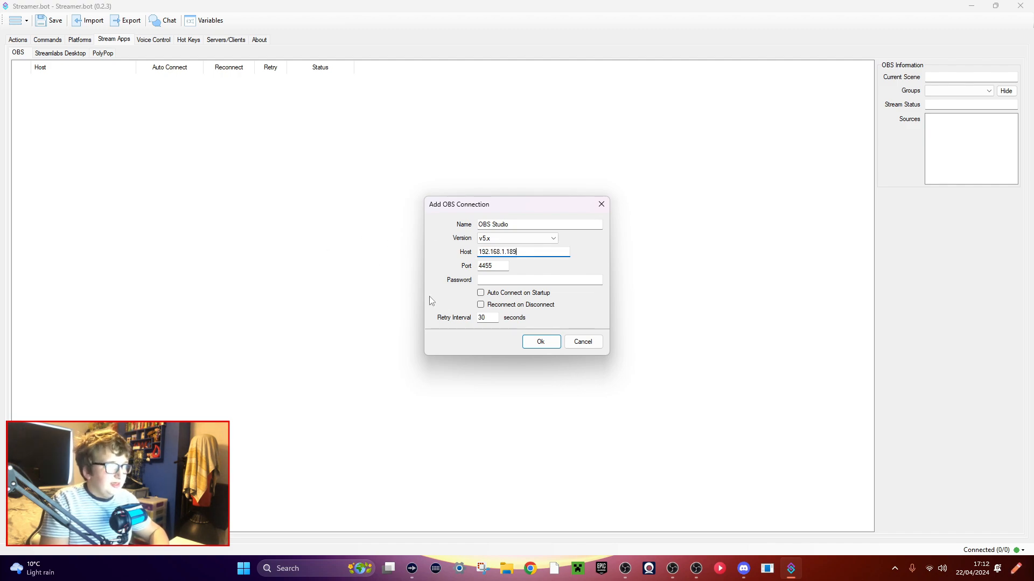
Check the server port in the OBS WebSocket connect info and set the Streamer.bot connection's port to 2010.
{"action": "left_click", "coordinate": [651, 302]}
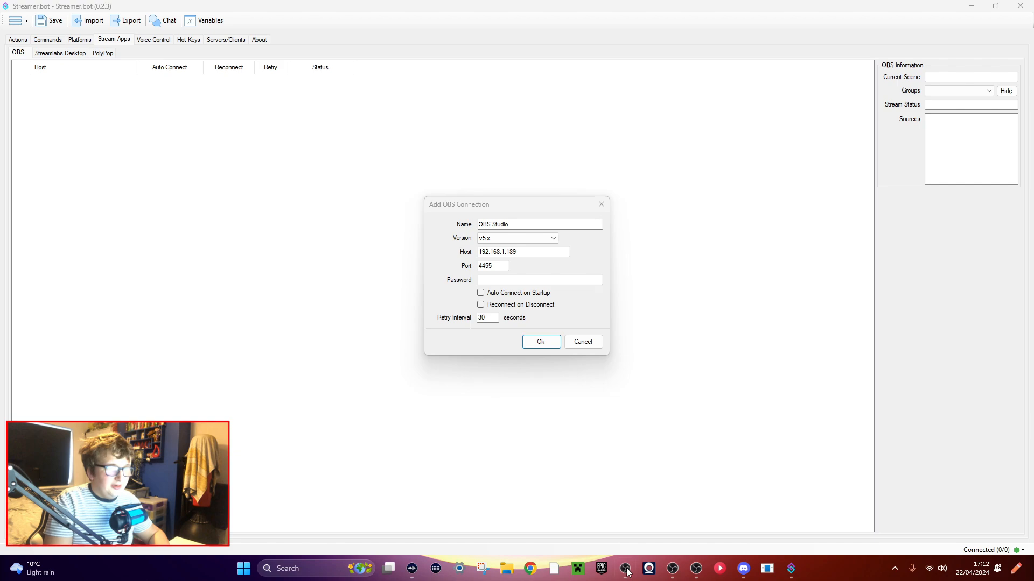
{"action": "mouse_move", "coordinate": [624, 569]}
{"action": "left_click", "coordinate": [670, 514]}
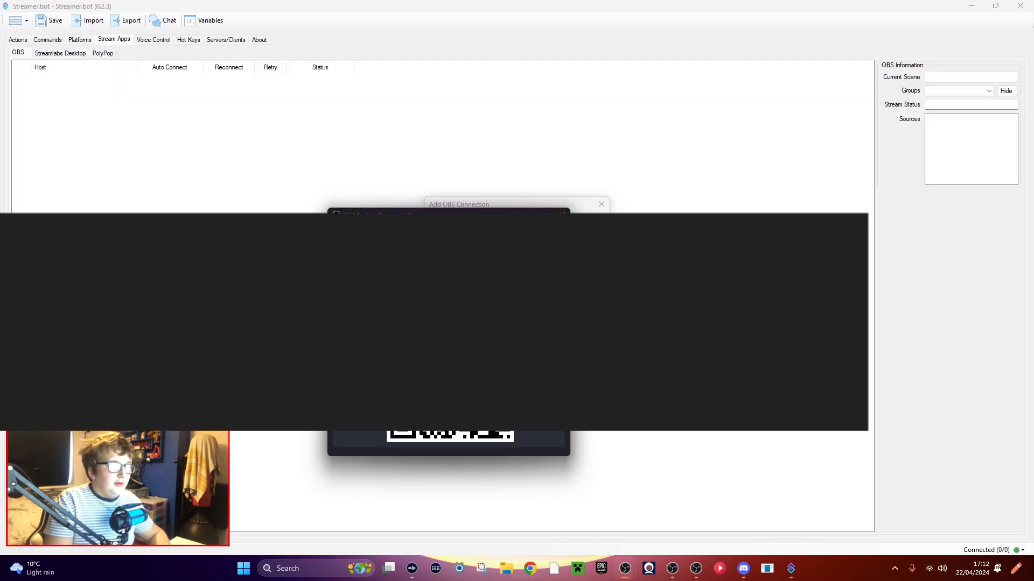
{"action": "left_click", "coordinate": [561, 213]}
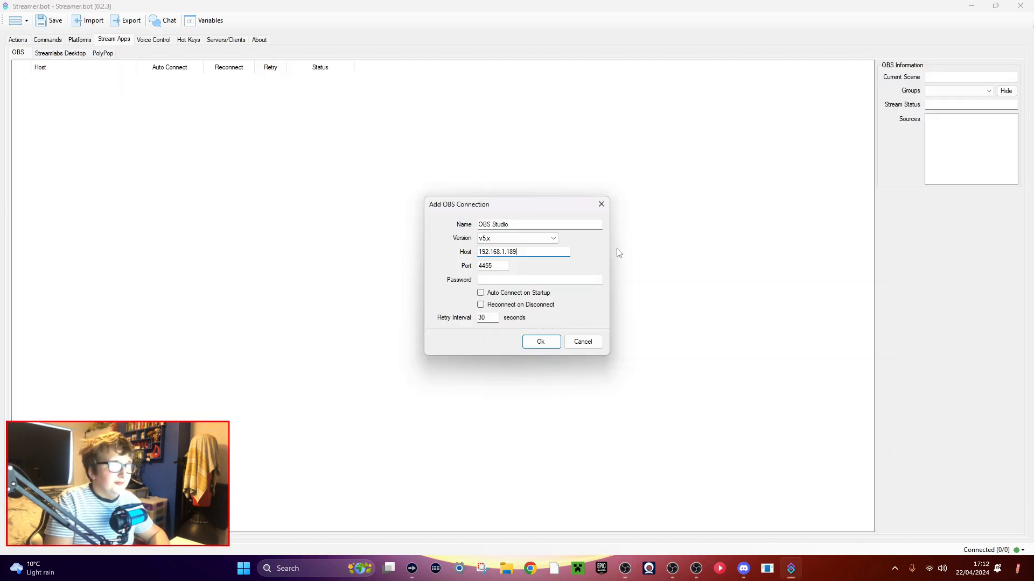
{"action": "key", "text": "Tab"}
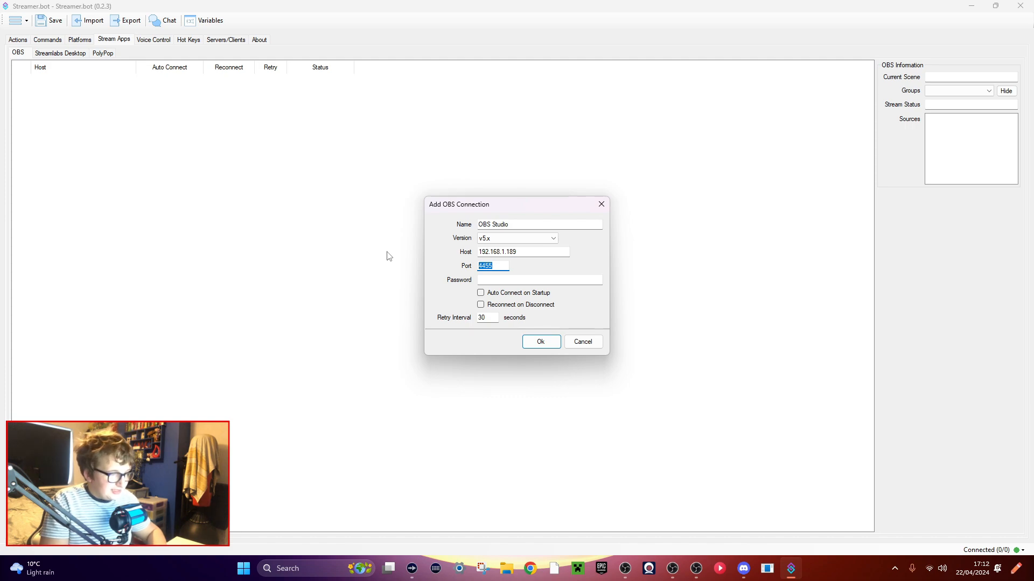
{"action": "type", "text": "2010"}
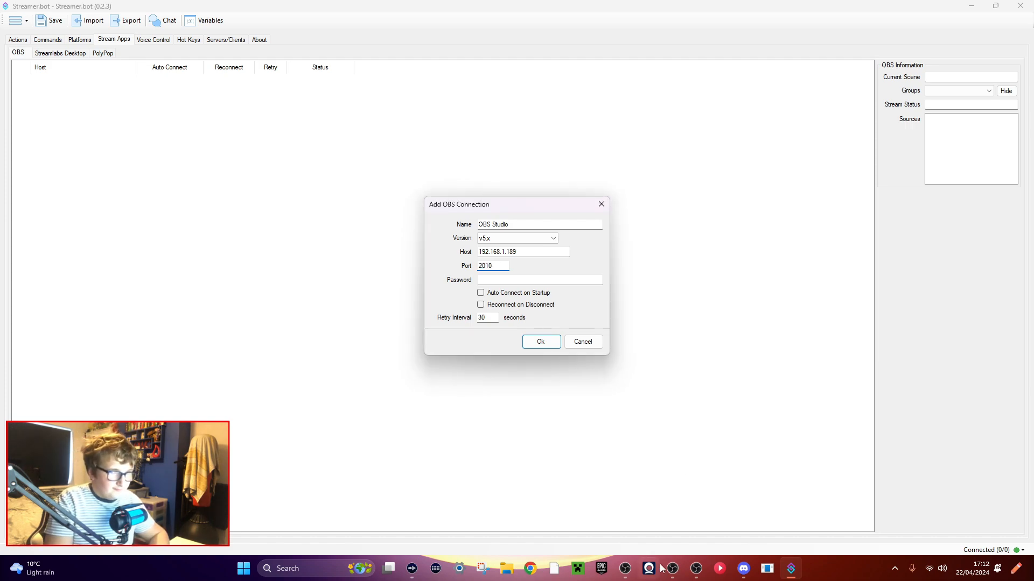
Copy the server password from the OBS WebSocket connect info and paste it as the Streamer.bot connection's password.
{"action": "mouse_move", "coordinate": [673, 569]}
{"action": "left_click", "coordinate": [673, 512]}
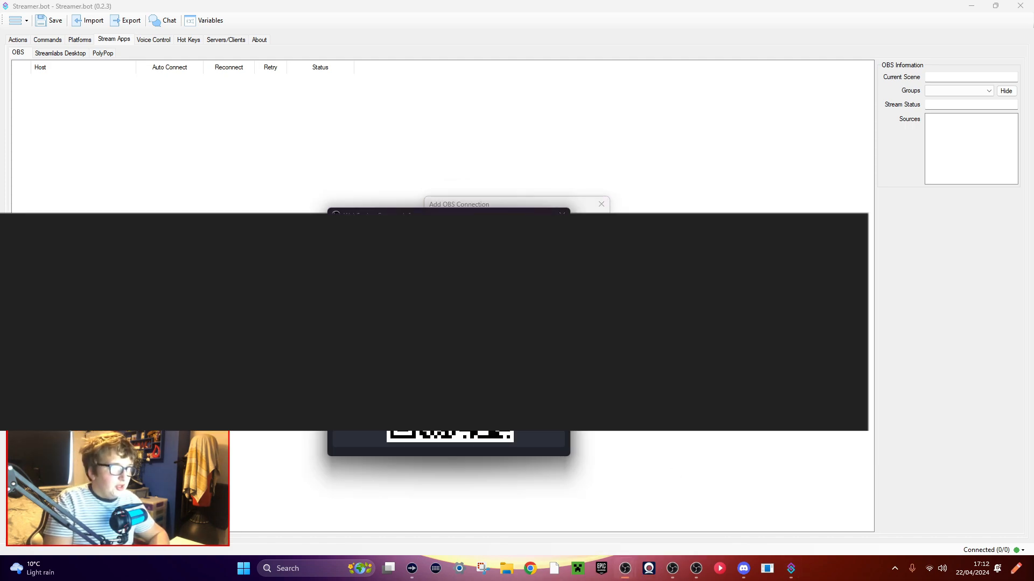
{"action": "left_click", "coordinate": [589, 270]}
{"action": "left_click", "coordinate": [517, 280]}
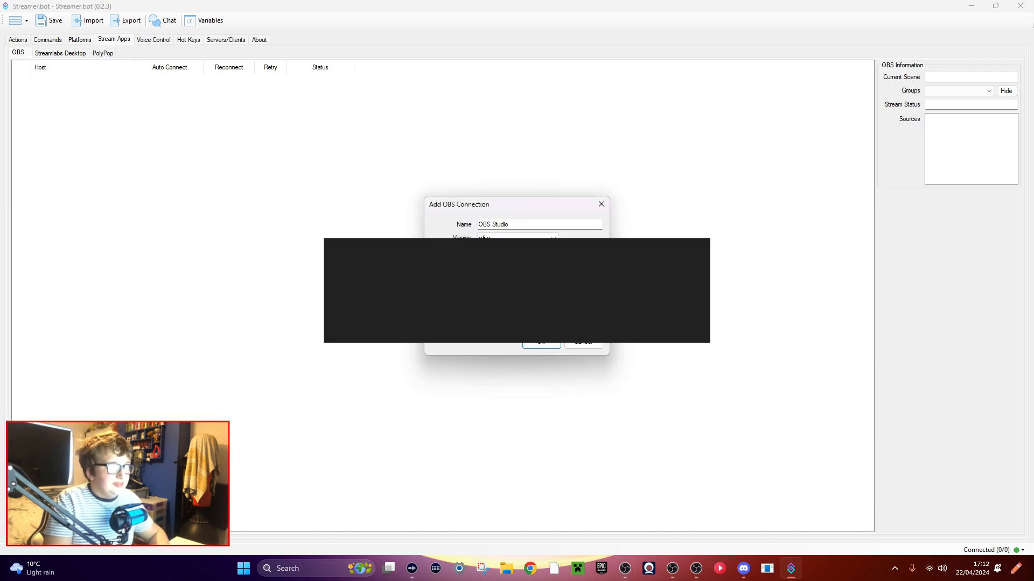
Close the WebSocket connect info in OBS, accept the WebSocket Server Settings and switch back to Streamer.bot.
{"action": "left_click", "coordinate": [623, 572]}
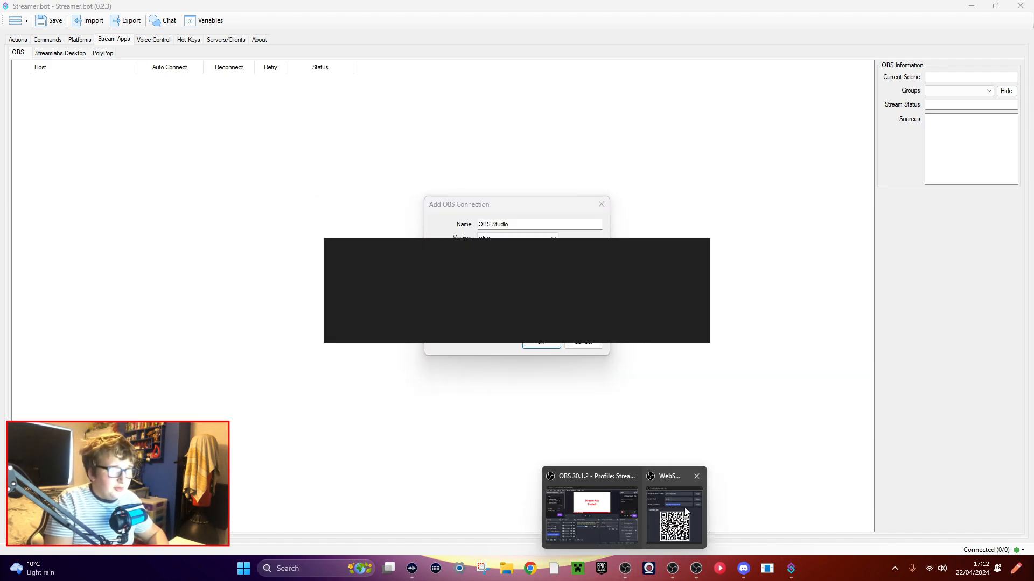
{"action": "left_click", "coordinate": [675, 517]}
{"action": "left_click", "coordinate": [560, 216]}
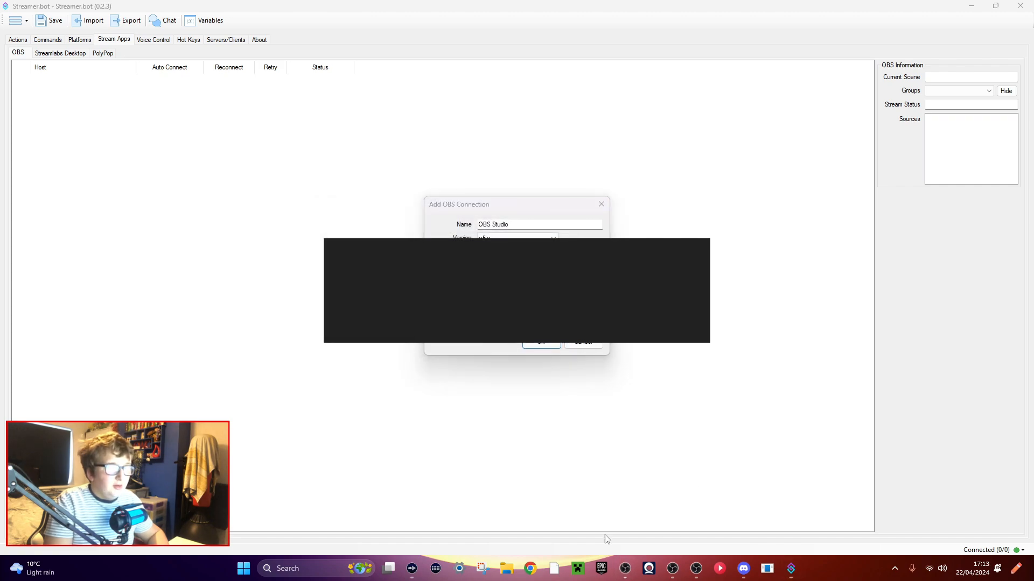
{"action": "left_click", "coordinate": [621, 569]}
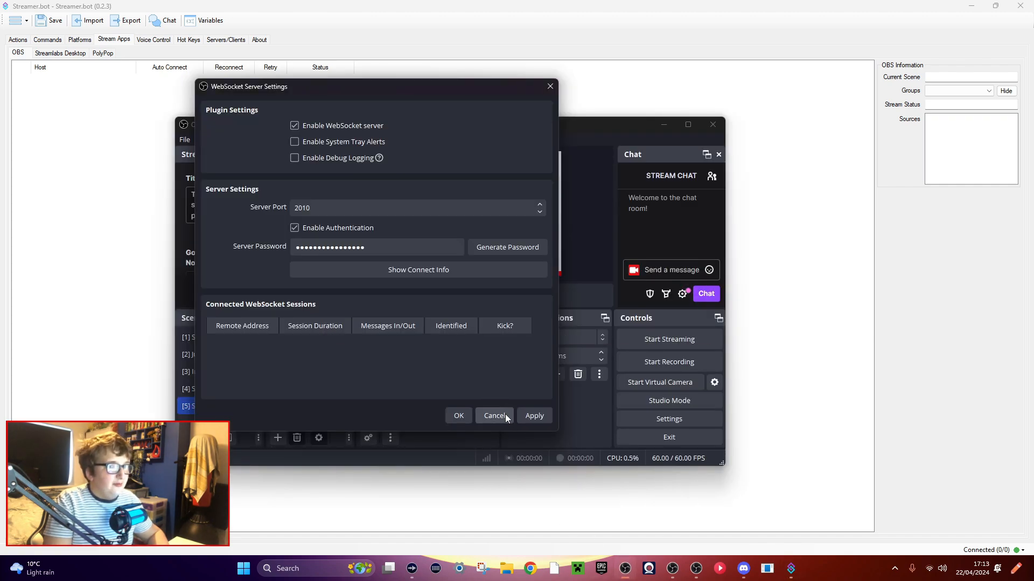
{"action": "left_click", "coordinate": [448, 419]}
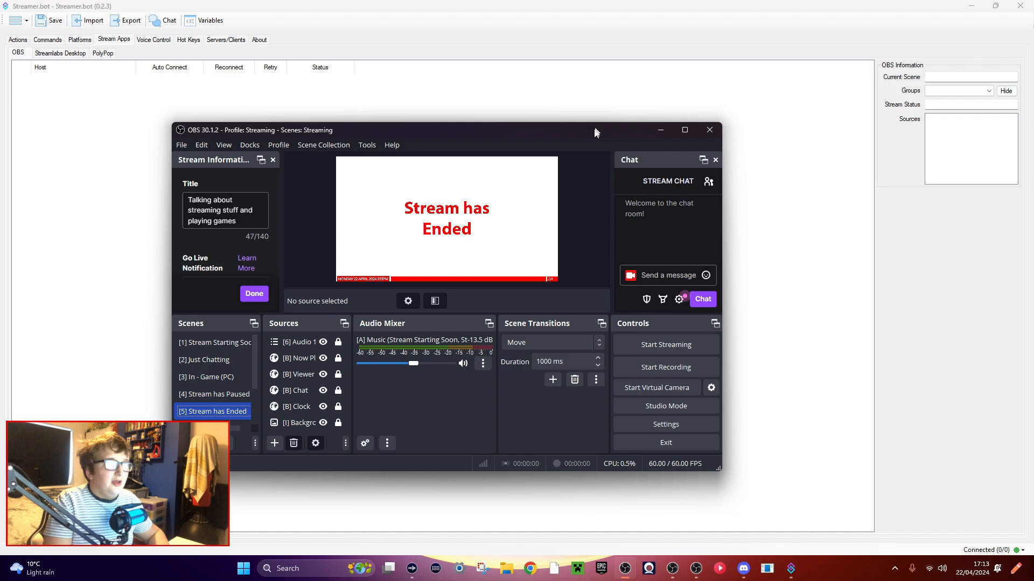
{"action": "key", "text": "alt+Tab"}
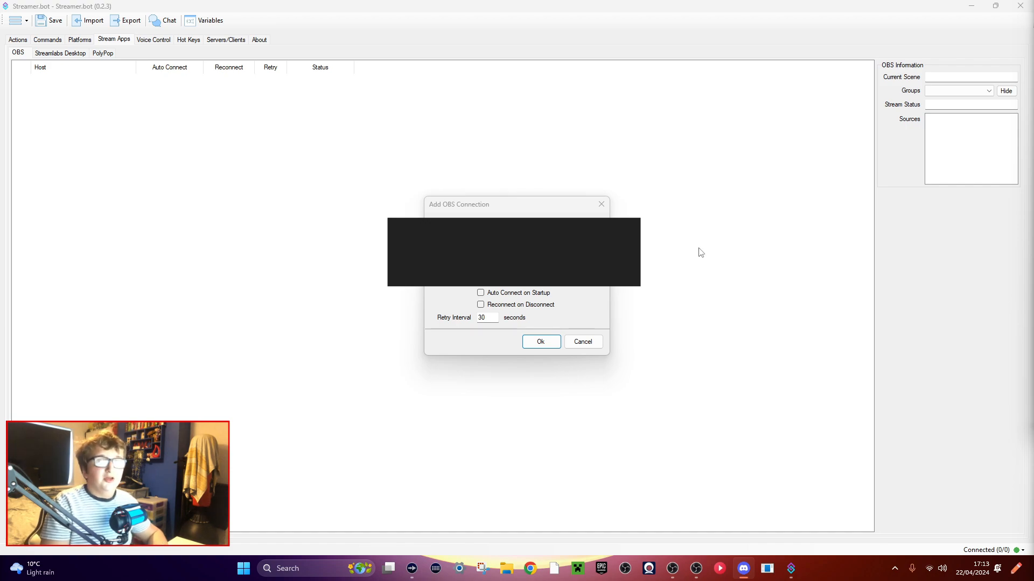
Enable Auto Connect on Startup and Reconnect on Disconnect for the OBS connection and add it.
{"action": "left_click", "coordinate": [480, 293]}
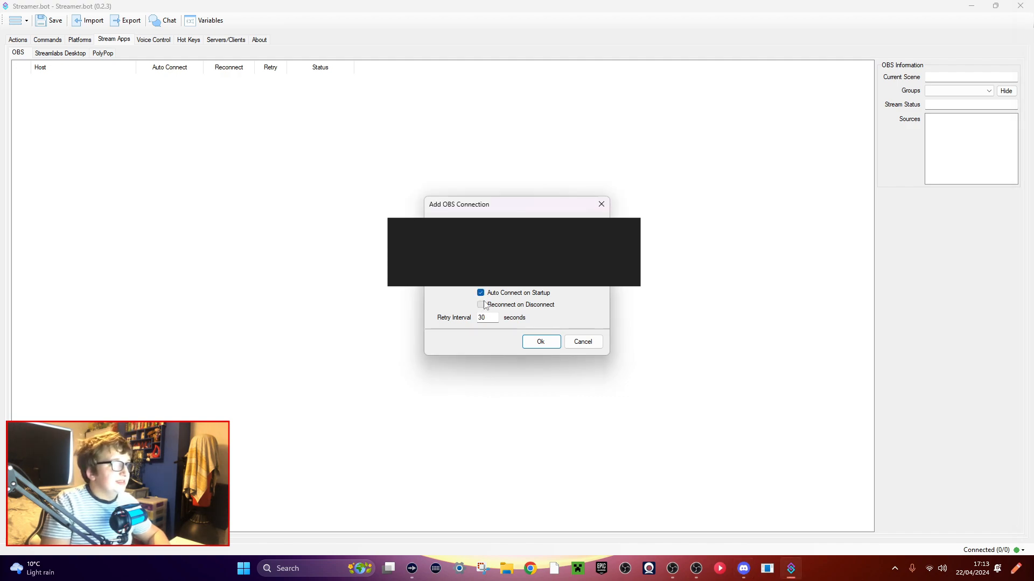
{"action": "left_click", "coordinate": [481, 304]}
{"action": "left_click", "coordinate": [544, 346]}
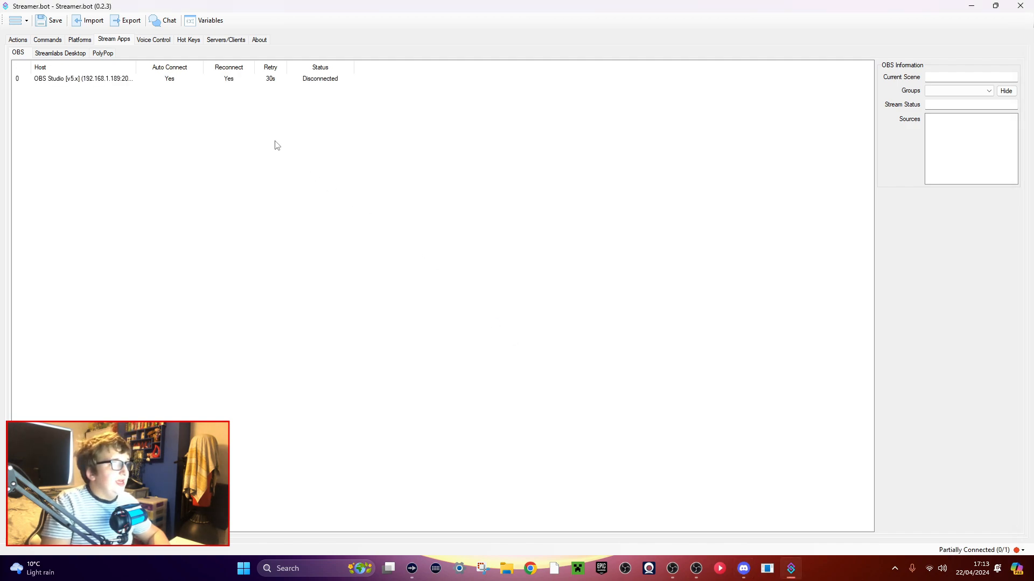
Connect Streamer.bot to OBS through the new OBS Studio connection, retrying if it stays disconnected.
{"action": "left_click", "coordinate": [220, 80]}
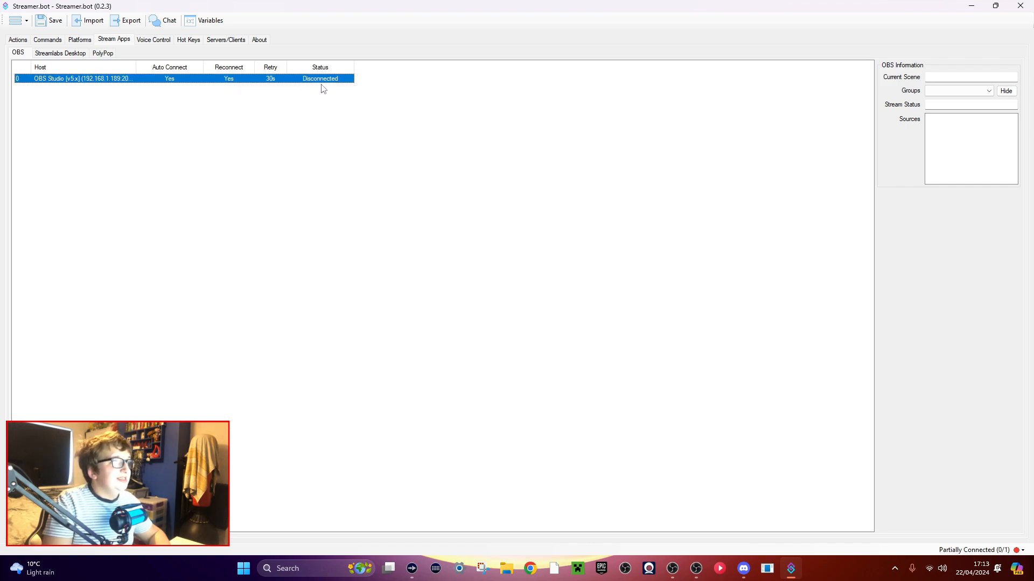
{"action": "right_click", "coordinate": [294, 83]}
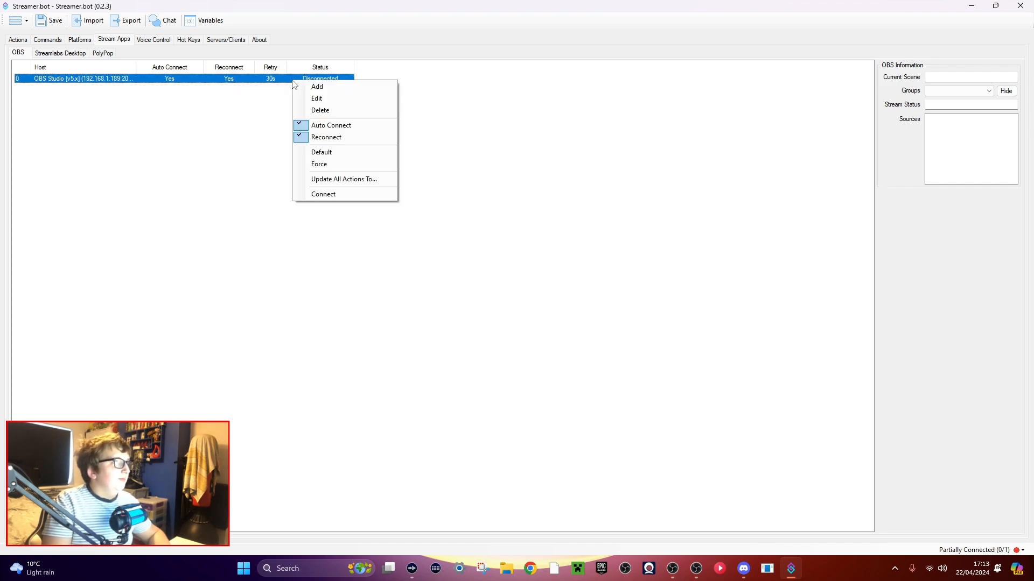
{"action": "left_click", "coordinate": [325, 194]}
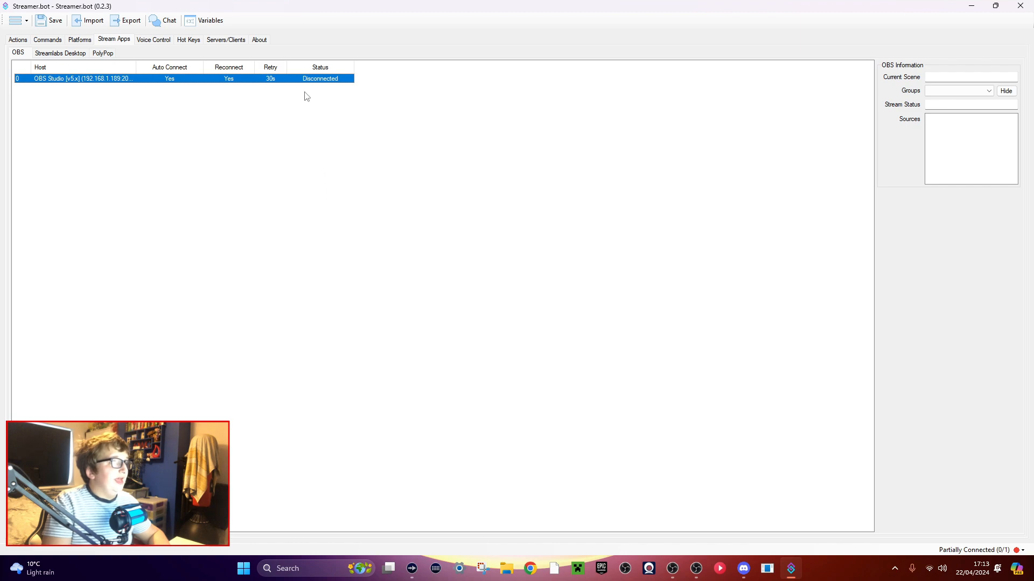
{"action": "left_click", "coordinate": [666, 361]}
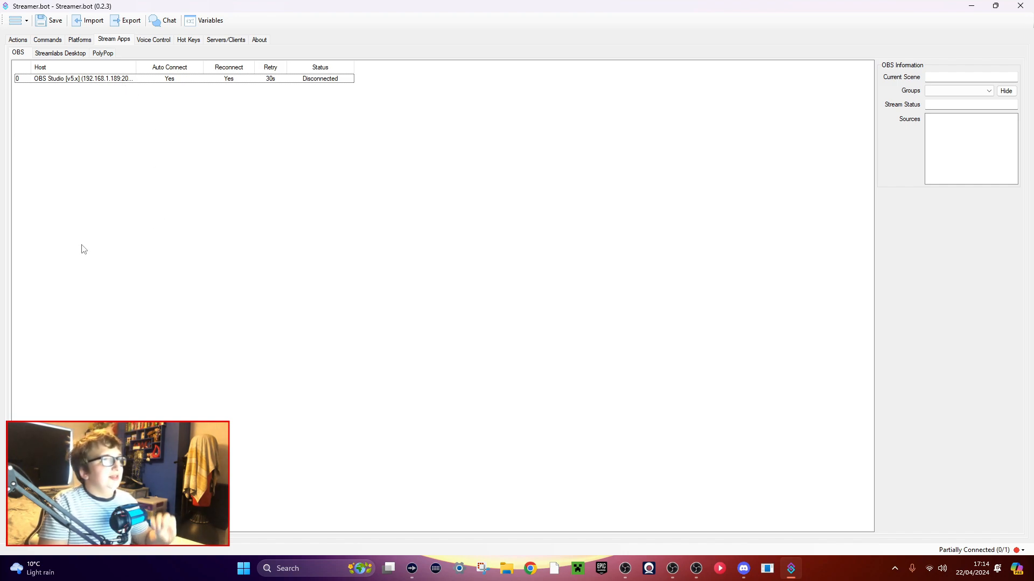
{"action": "right_click", "coordinate": [192, 80]}
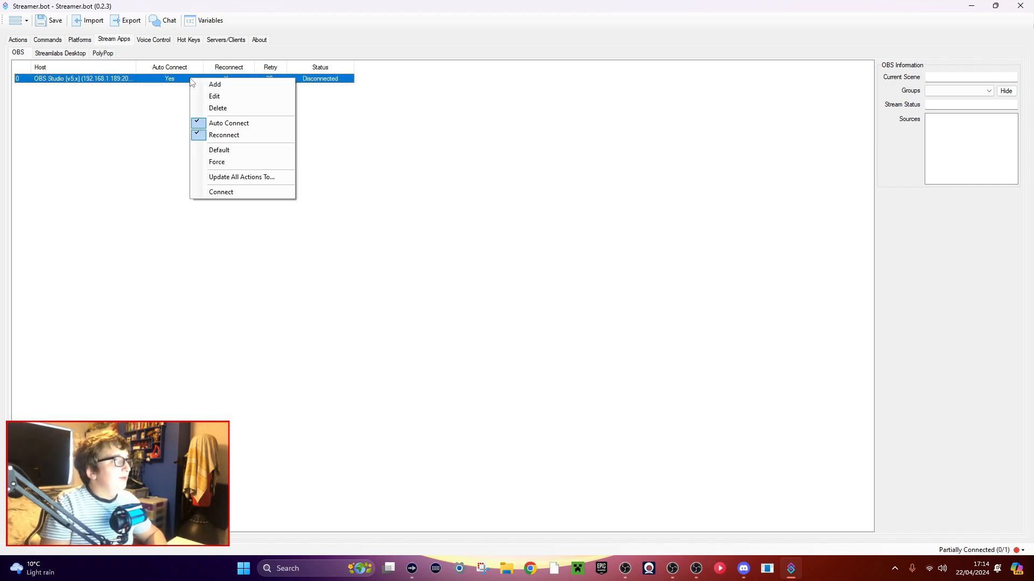
{"action": "left_click", "coordinate": [232, 192]}
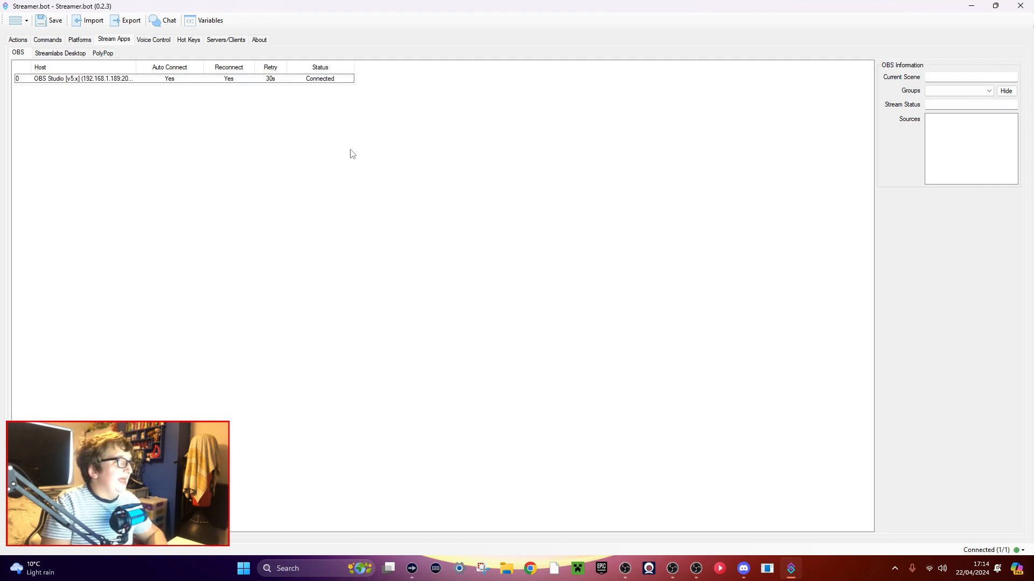
Examine the OBS information of the OBS Studio connection: current scene, groups, stream status and sources.
{"action": "left_click", "coordinate": [251, 84]}
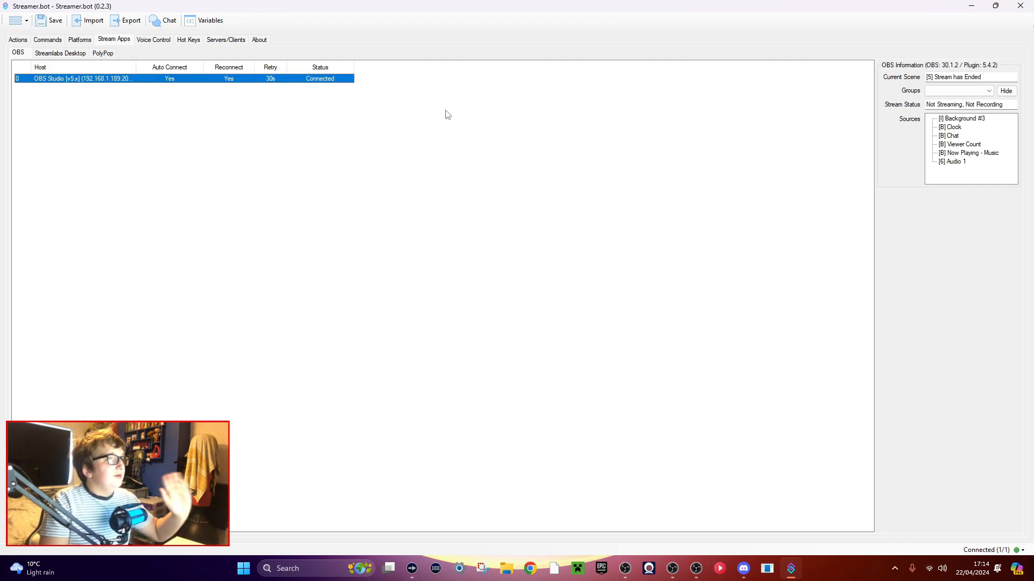
{"action": "left_click", "coordinate": [973, 105]}
{"action": "left_click", "coordinate": [865, 131]}
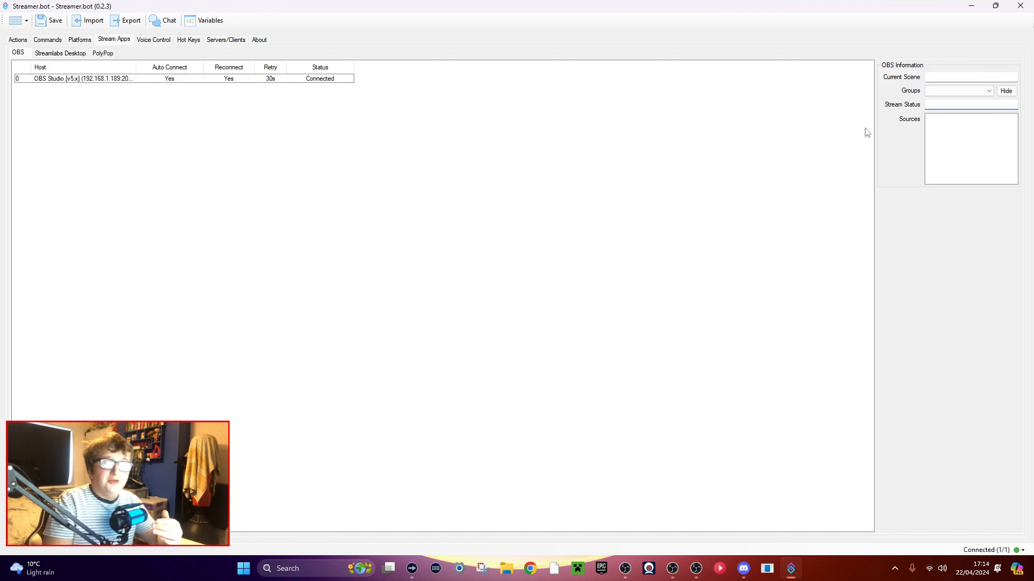
{"action": "left_click", "coordinate": [256, 84]}
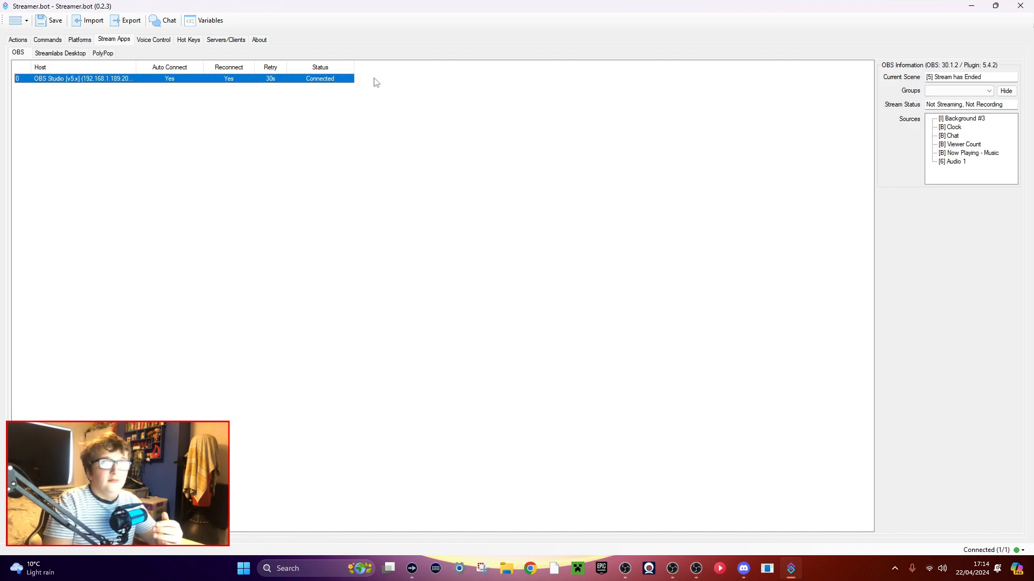
{"action": "left_click", "coordinate": [971, 93]}
{"action": "left_click", "coordinate": [894, 161]}
{"action": "left_click", "coordinate": [978, 76]}
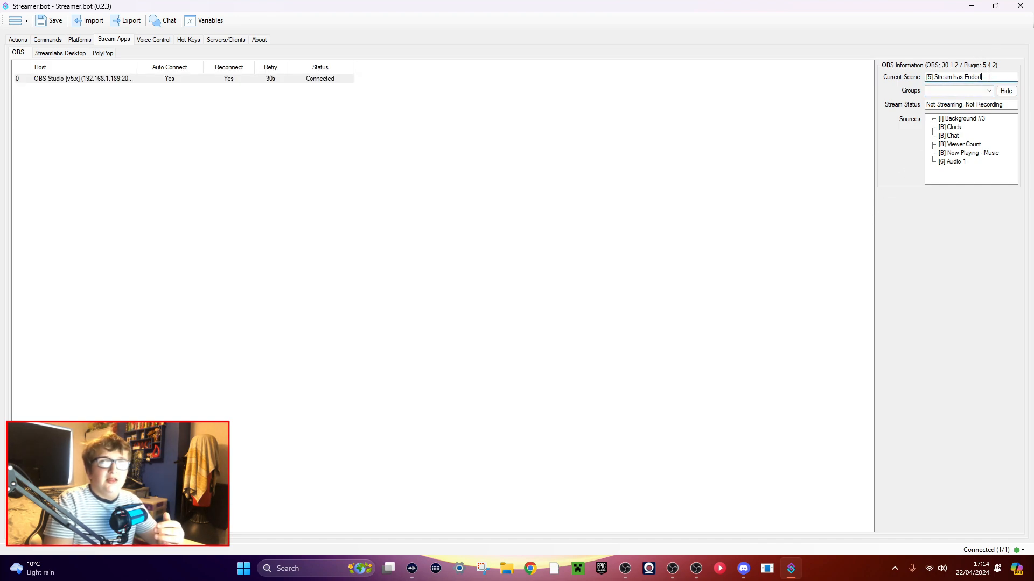
{"action": "left_click", "coordinate": [787, 185]}
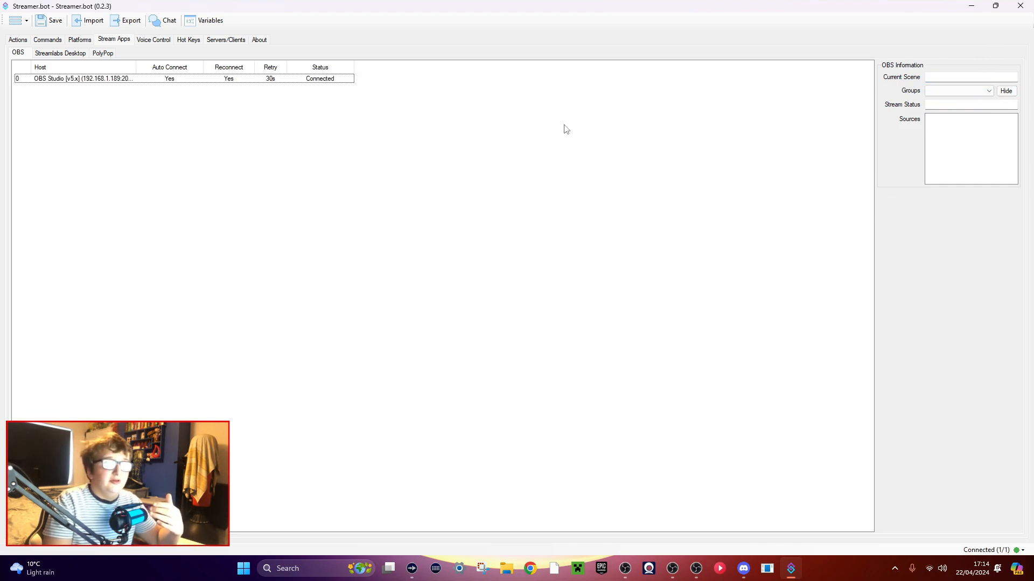
Start the Twitch broadcaster account login from the Twitch accounts page, opening the link in Google Chrome just once.
{"action": "left_click", "coordinate": [80, 40]}
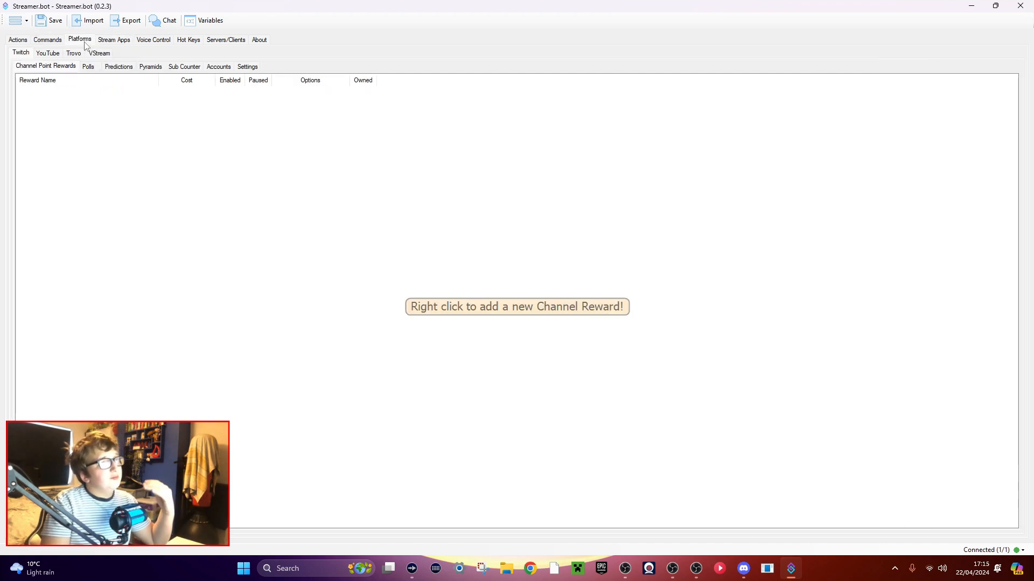
{"action": "left_click", "coordinate": [224, 67]}
{"action": "left_click", "coordinate": [48, 123]}
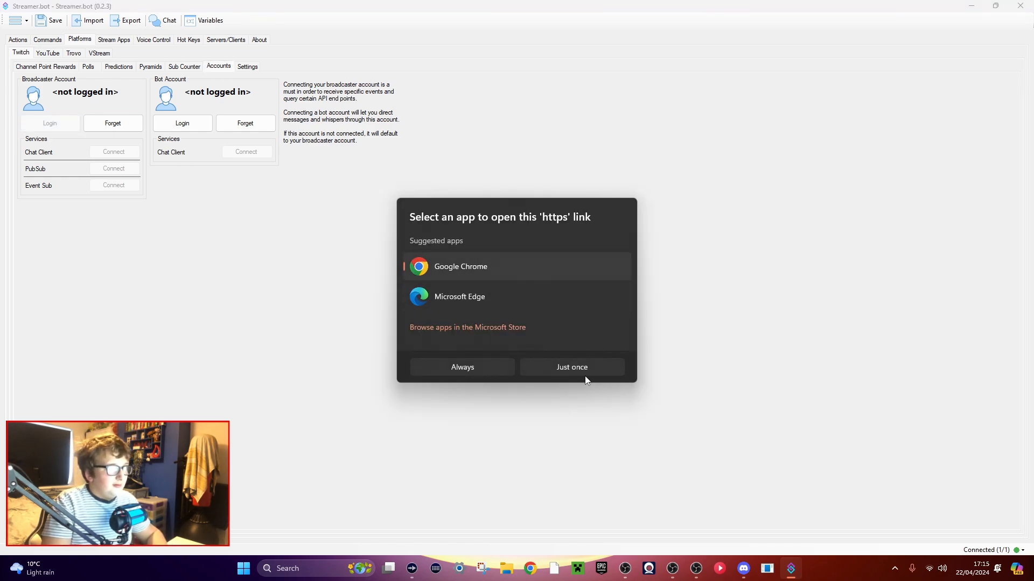
{"action": "left_click", "coordinate": [575, 362]}
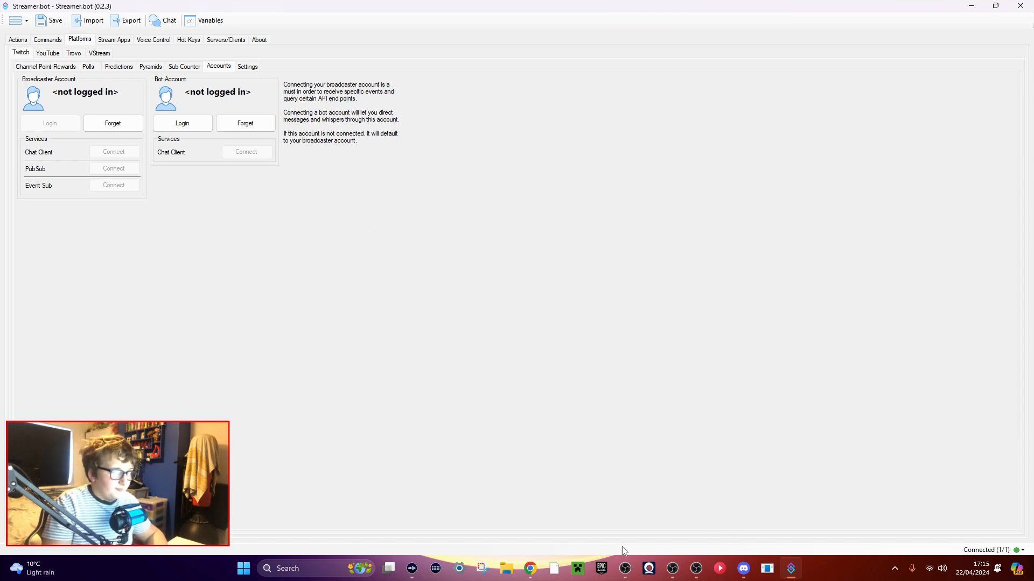
Review the requested permissions, authorize Streamer.bot to access the Twitch account and close the browser.
{"action": "scroll", "coordinate": [496, 210], "scroll_direction": "up", "scroll_amount": 15}
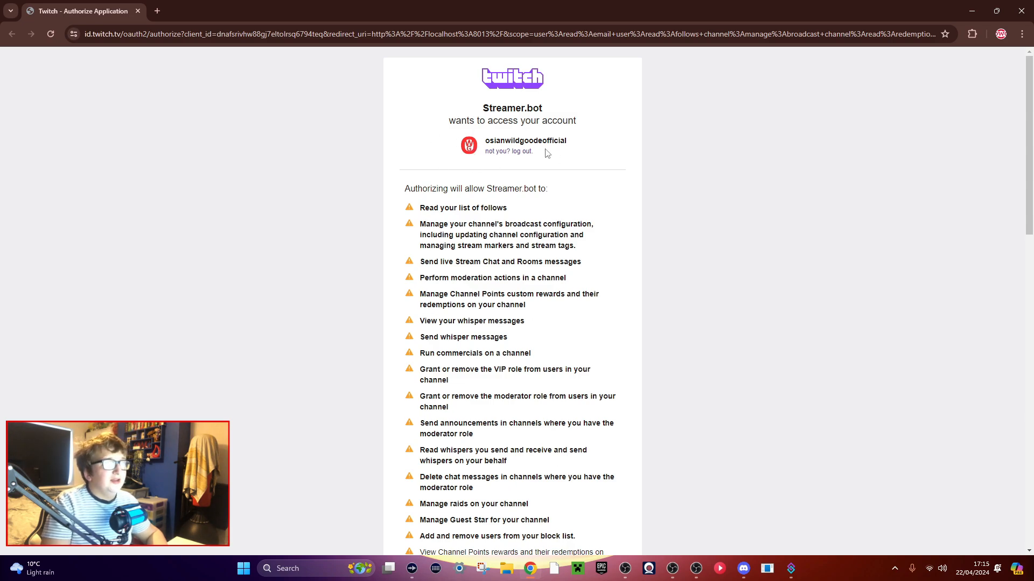
{"action": "scroll", "coordinate": [393, 403], "scroll_direction": "down", "scroll_amount": 7}
{"action": "scroll", "coordinate": [394, 404], "scroll_direction": "down", "scroll_amount": 9}
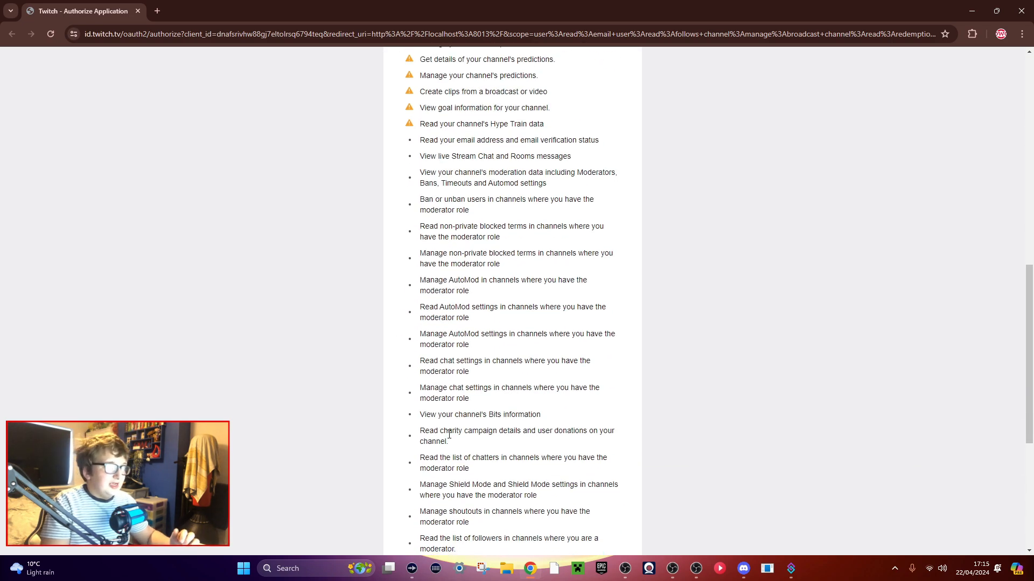
{"action": "left_click", "coordinate": [487, 444]}
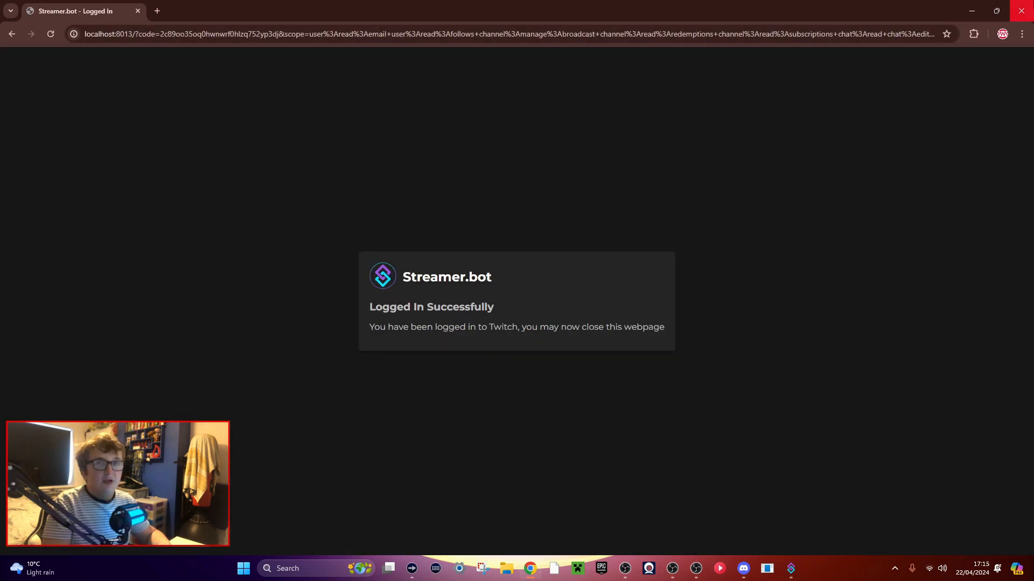
{"action": "left_click", "coordinate": [1021, 10]}
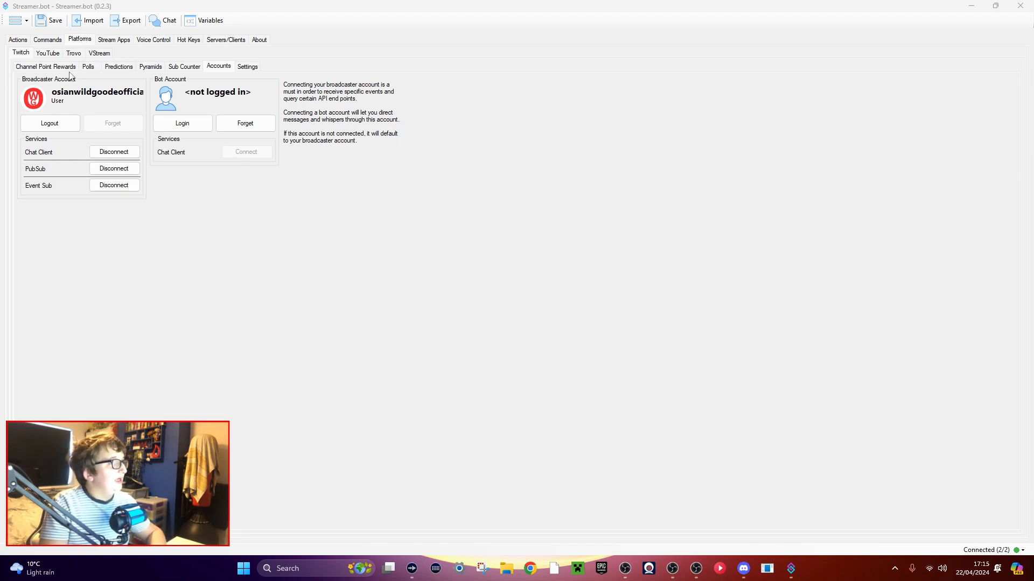
View the Twitch channel point rewards, then start Streamer.bot's internal WebSocket server in Servers/Clients.
{"action": "left_click", "coordinate": [30, 66]}
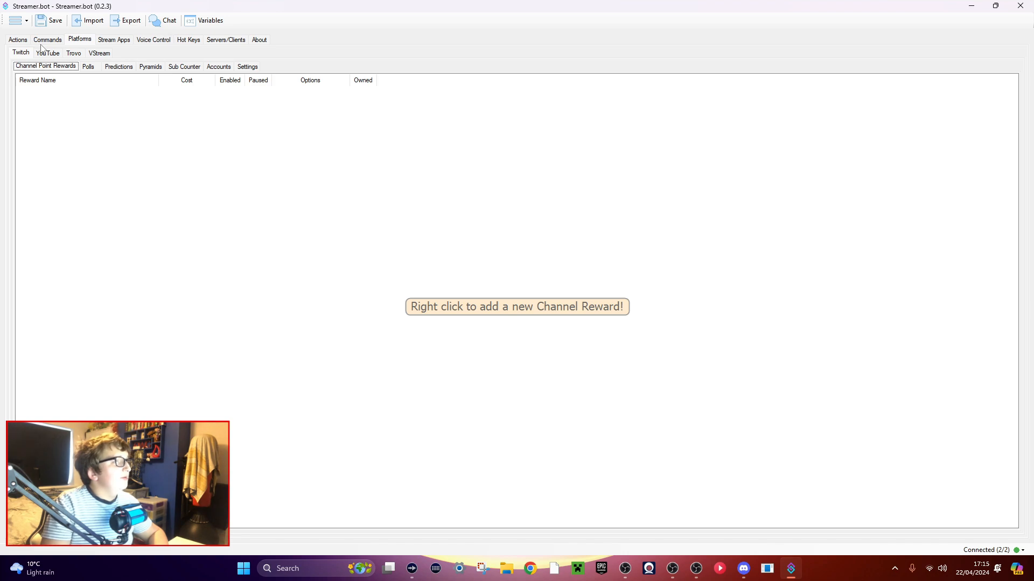
{"action": "left_click", "coordinate": [224, 41]}
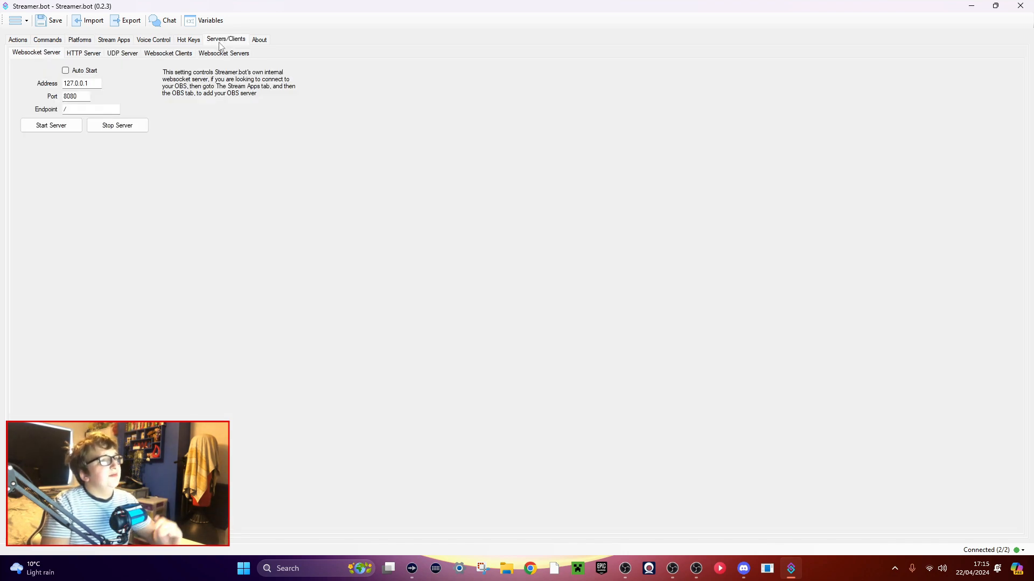
{"action": "left_click", "coordinate": [51, 125]}
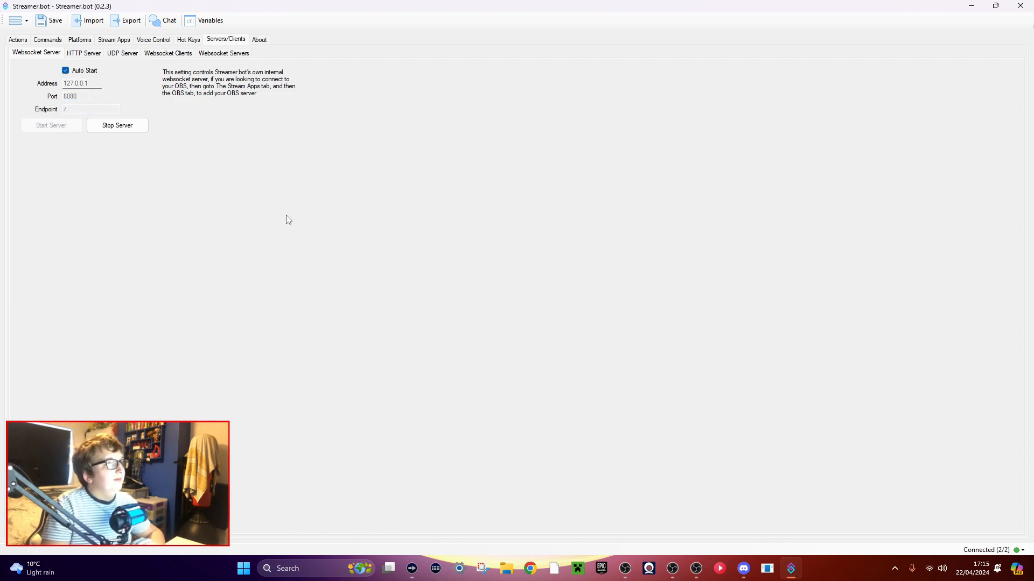
Go to the Actions page of Streamer.bot.
{"action": "left_click", "coordinate": [18, 39]}
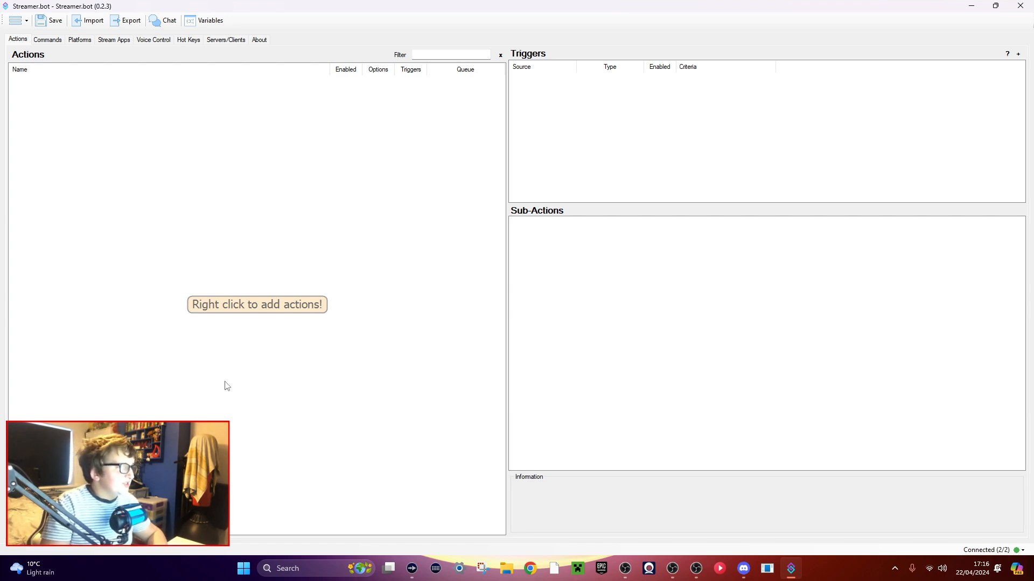
{"action": "right_click", "coordinate": [243, 166]}
{"action": "left_click", "coordinate": [259, 171]}
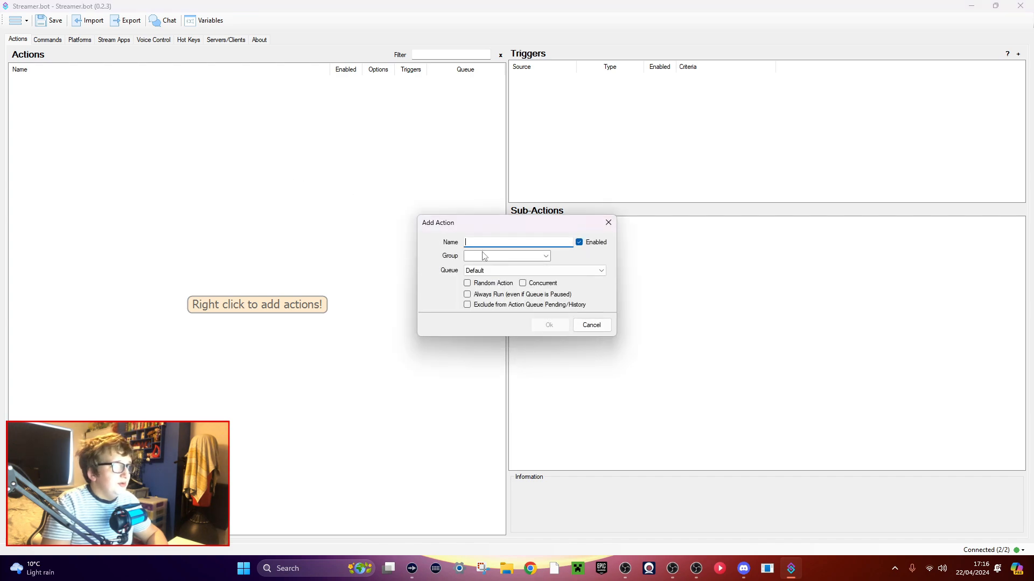
{"action": "left_click", "coordinate": [591, 325]}
{"action": "right_click", "coordinate": [274, 217]}
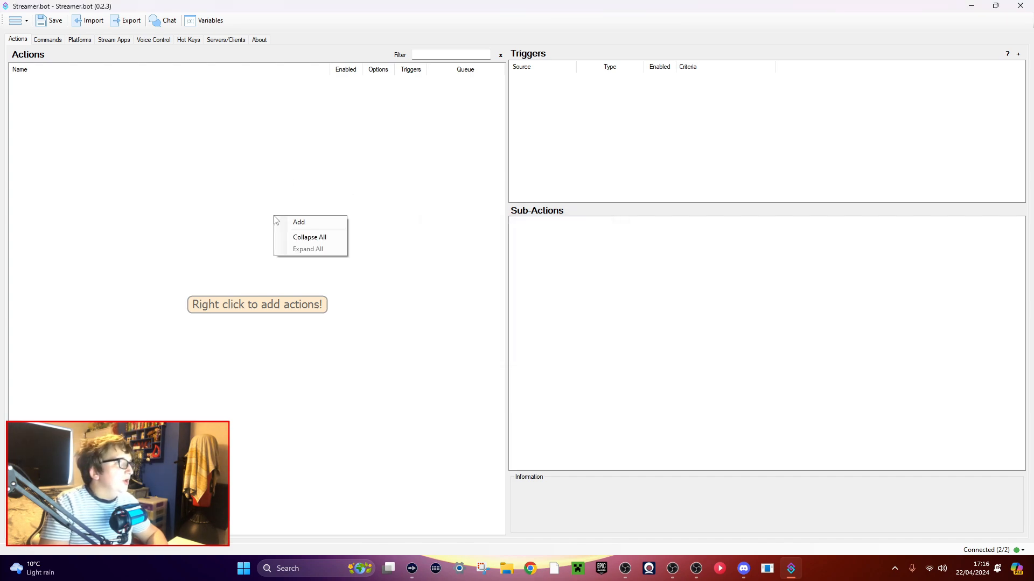
{"action": "left_click", "coordinate": [162, 216]}
Add an action named "Turn On/Off [B] Chat" in the group "Turn On/Off", keeping the Default queue.
{"action": "right_click", "coordinate": [169, 254]}
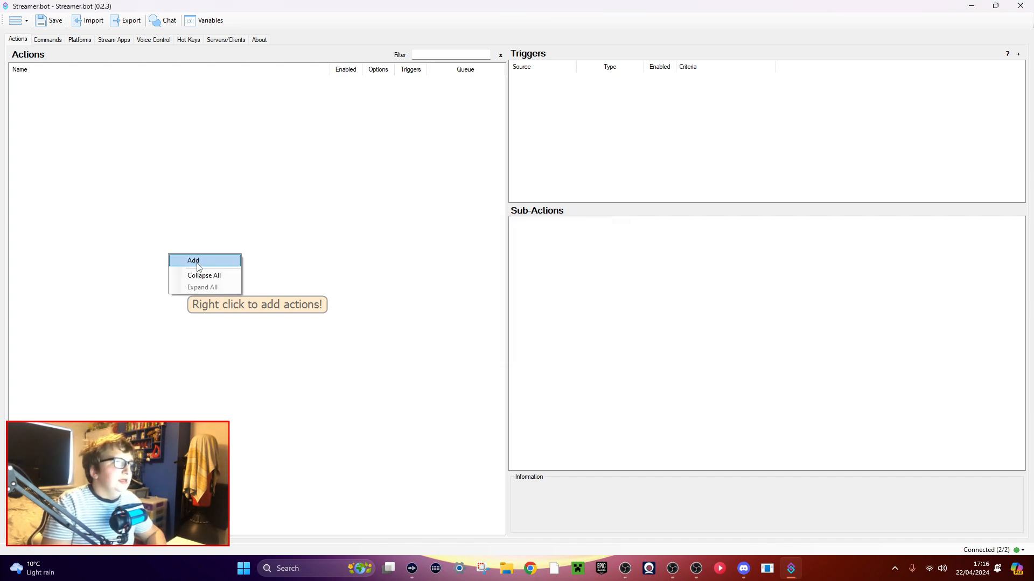
{"action": "left_click", "coordinate": [199, 263]}
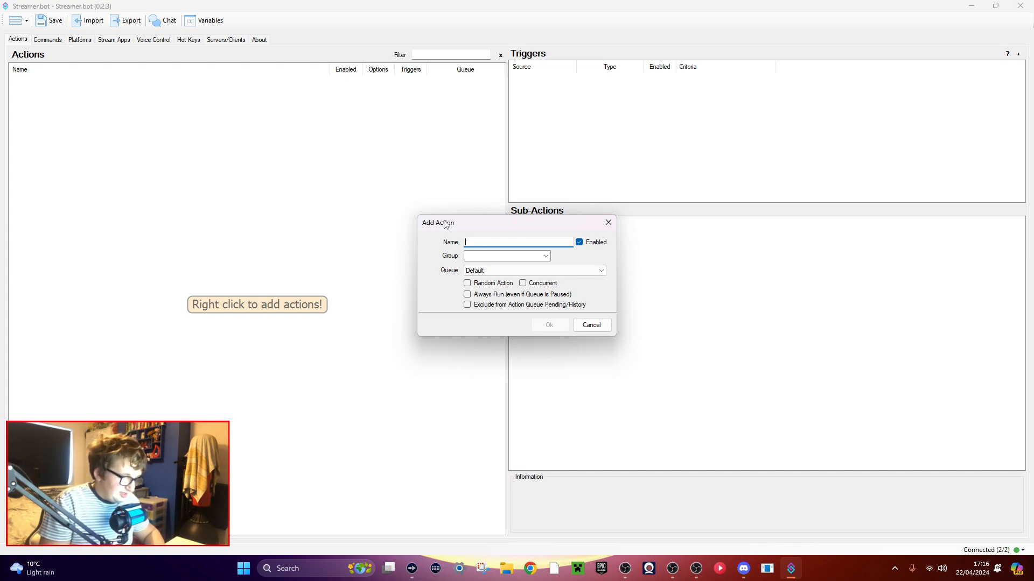
{"action": "type", "text": "Turn On/Off [B] Chat"}
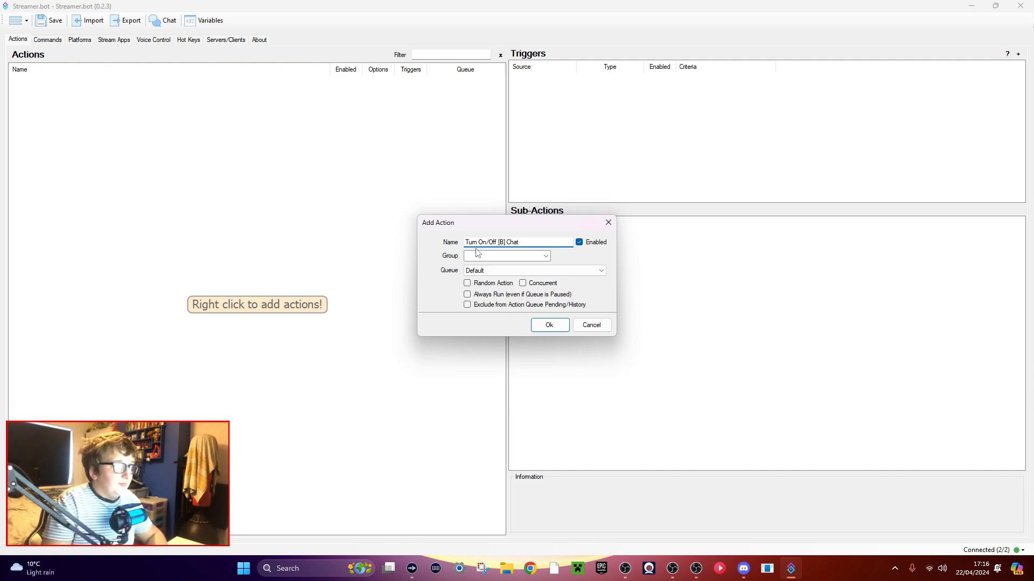
{"action": "key", "text": "Tab"}
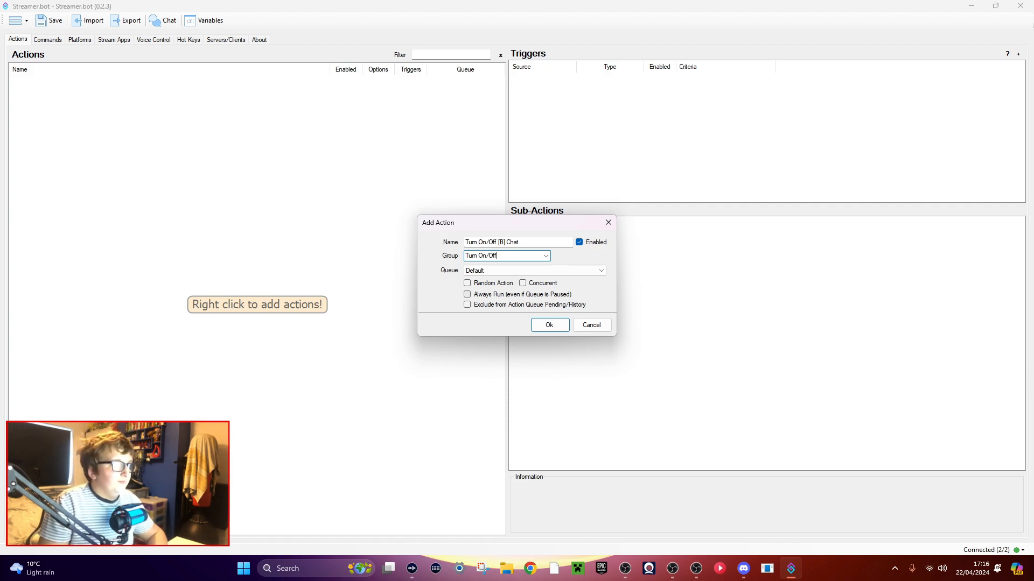
{"action": "key", "text": "Return"}
{"action": "left_click", "coordinate": [63, 131]}
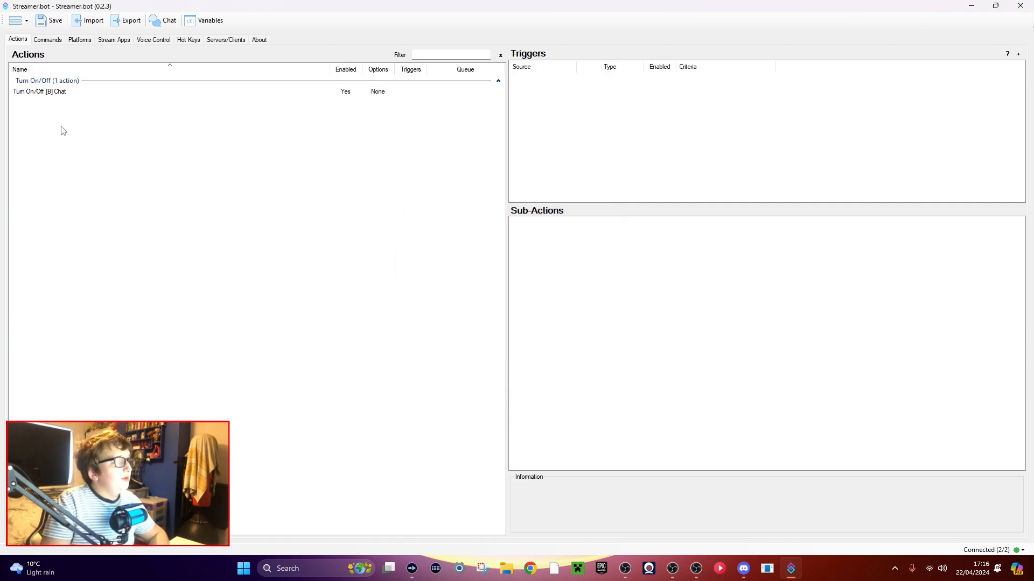
{"action": "left_click", "coordinate": [51, 94]}
{"action": "right_click", "coordinate": [585, 280]}
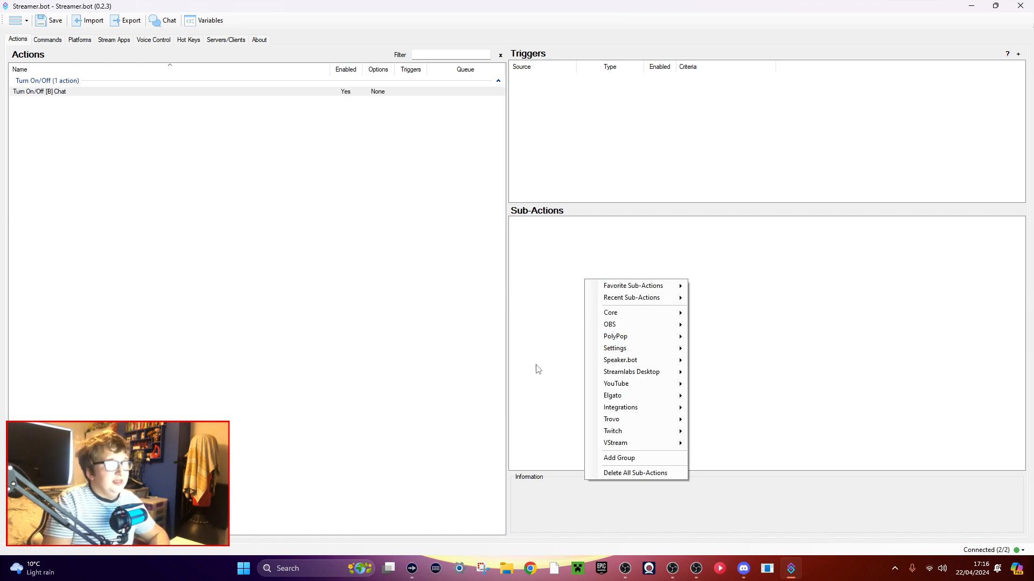
{"action": "left_click", "coordinate": [162, 170]}
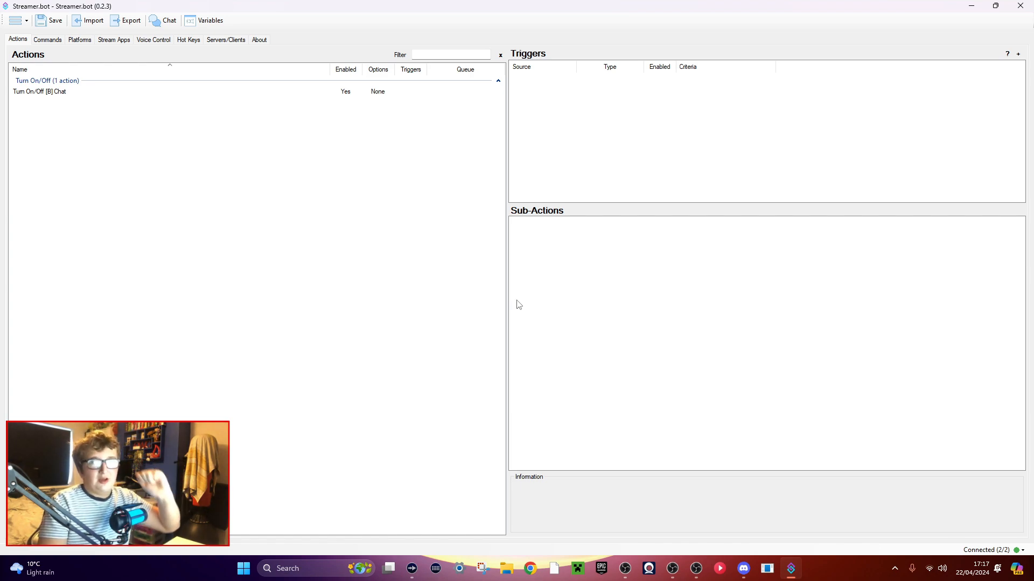
Start an OBS Set Source Visibility State sub-action for the "Turn On/Off [B] Chat" action and set its scene to [3] In - Game (PC).
{"action": "left_click", "coordinate": [51, 91]}
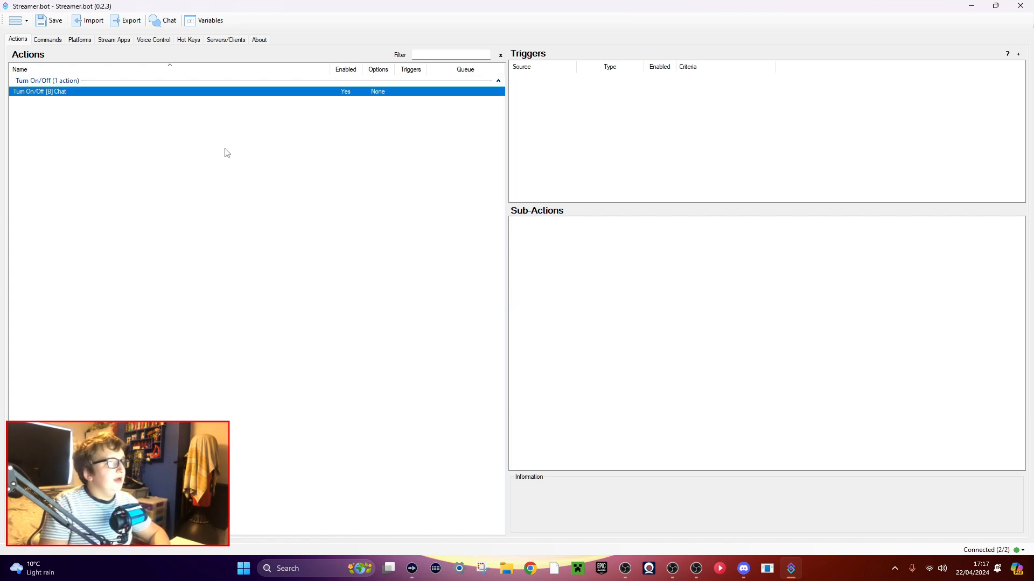
{"action": "right_click", "coordinate": [587, 270]}
{"action": "mouse_move", "coordinate": [621, 311]}
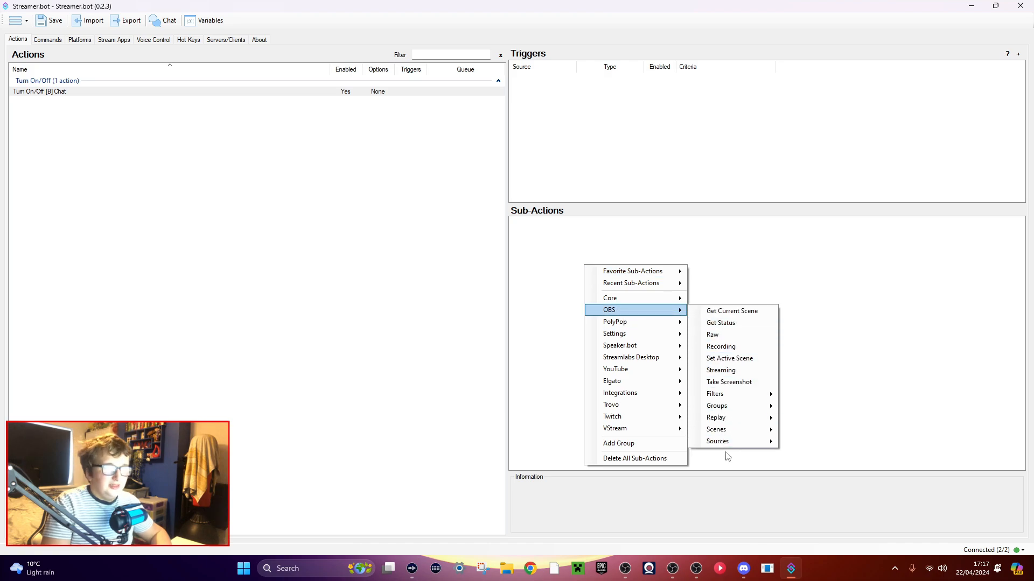
{"action": "mouse_move", "coordinate": [730, 444]}
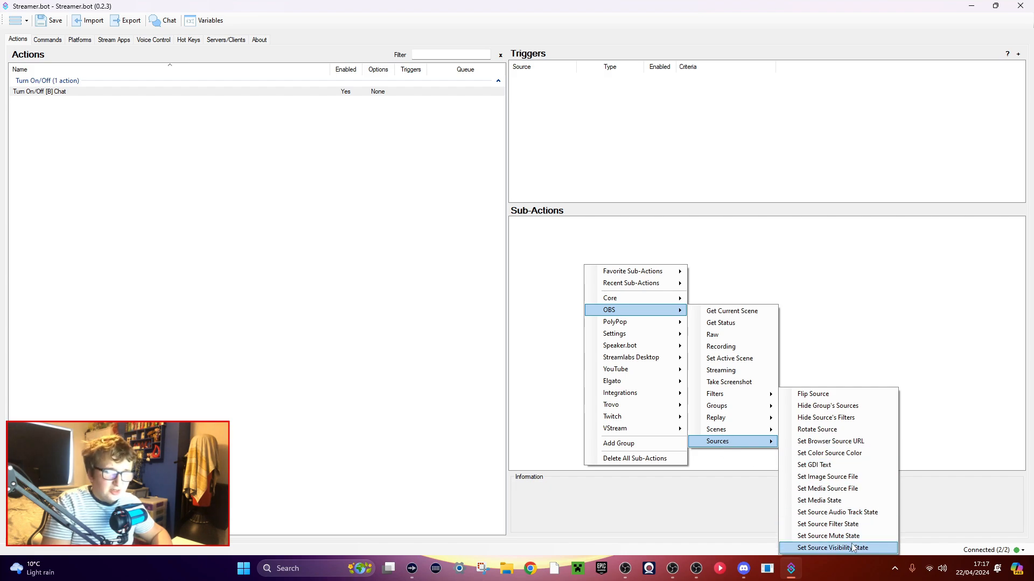
{"action": "left_click", "coordinate": [807, 549]}
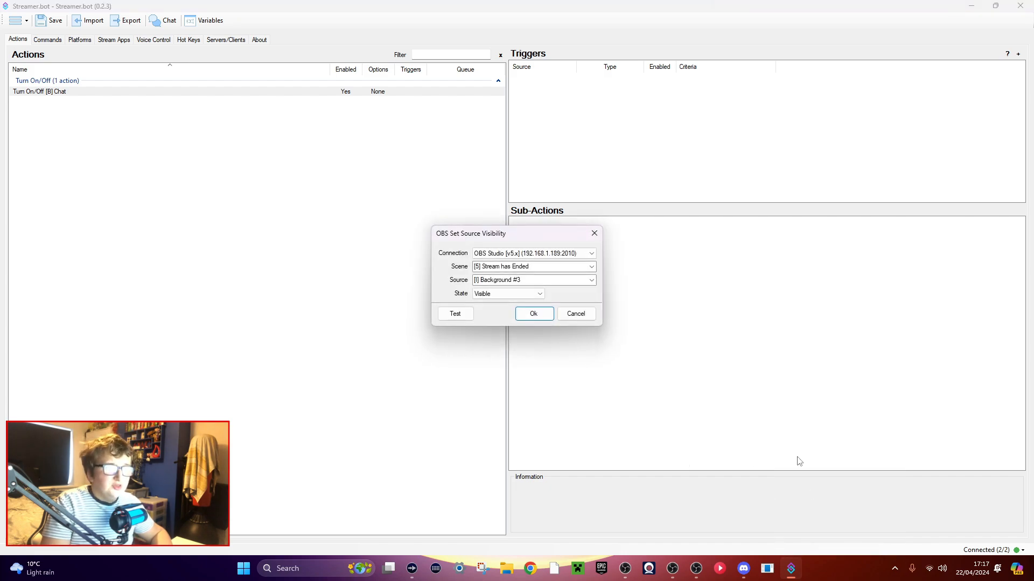
{"action": "left_click", "coordinate": [591, 268]}
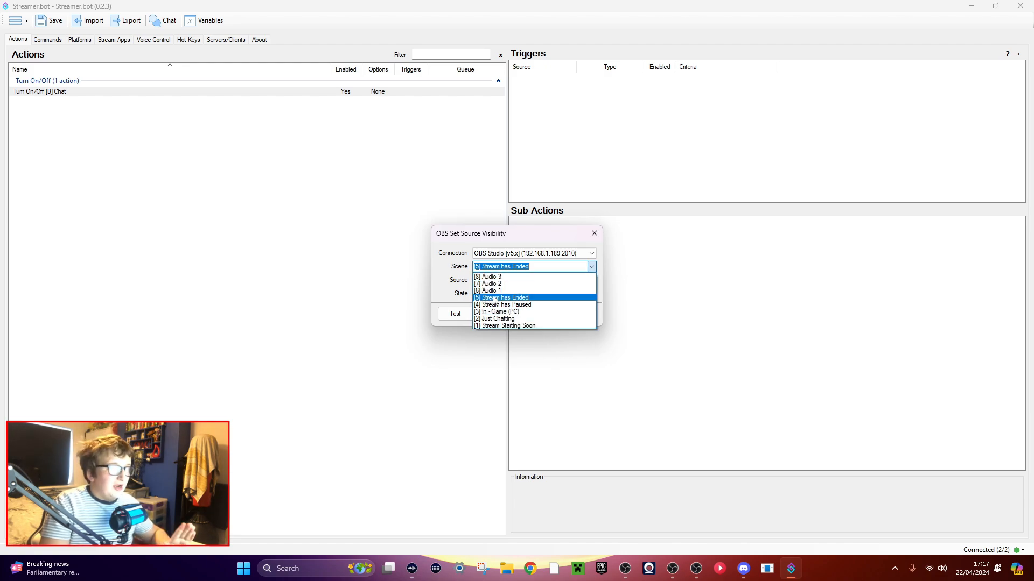
{"action": "left_click", "coordinate": [506, 313]}
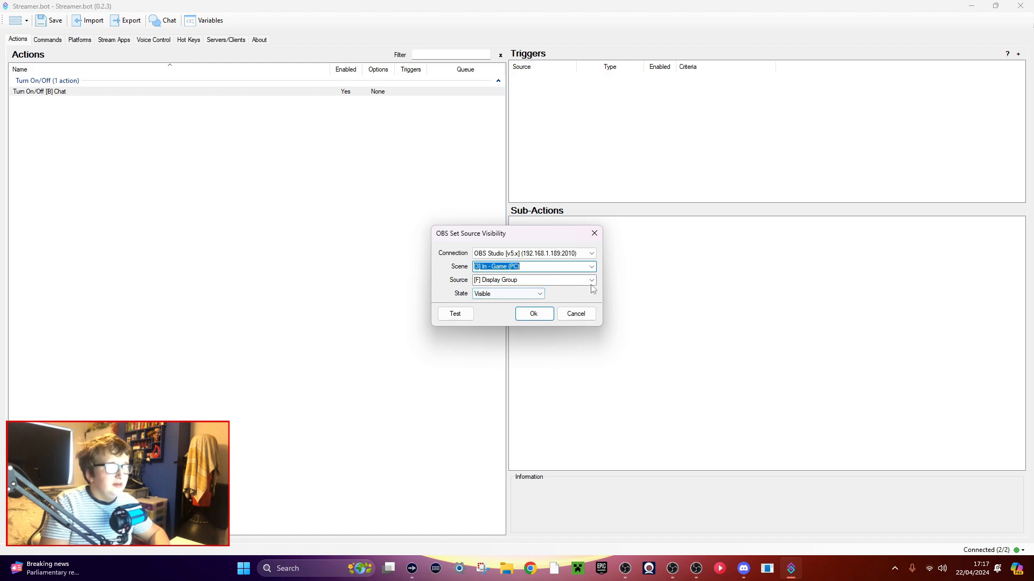
{"action": "left_click", "coordinate": [591, 267]}
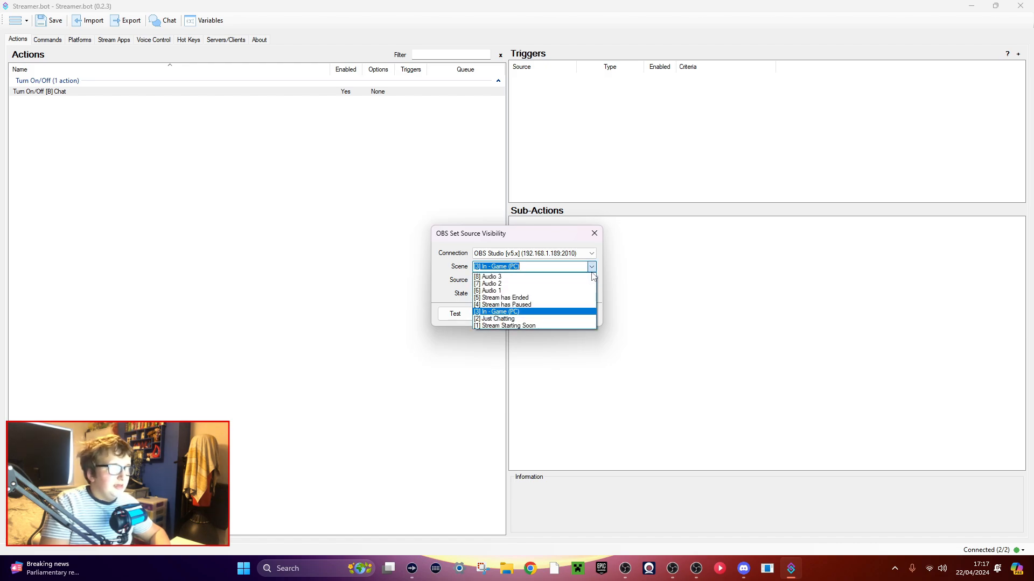
{"action": "left_click", "coordinate": [441, 302]}
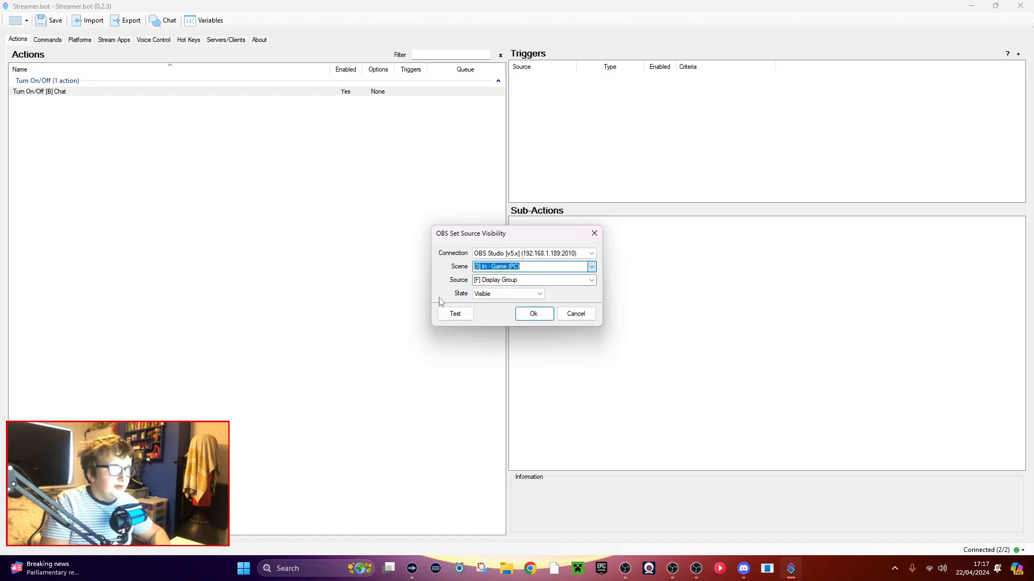
Set the sub-action's source to [B] Chat and its state to Toggle.
{"action": "left_click", "coordinate": [592, 280]}
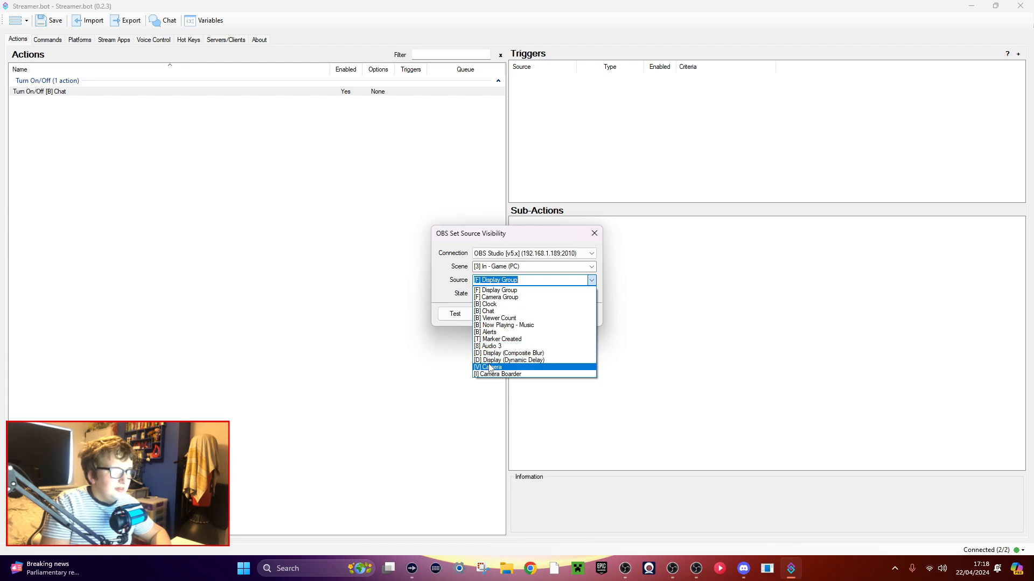
{"action": "left_click", "coordinate": [490, 312]}
{"action": "left_click", "coordinate": [508, 295]}
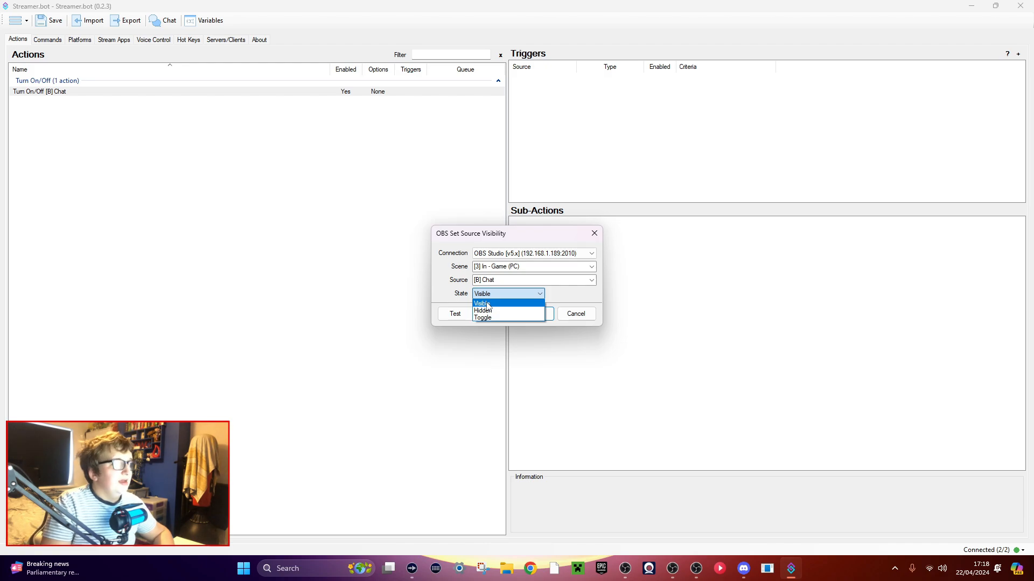
{"action": "left_click", "coordinate": [489, 318]}
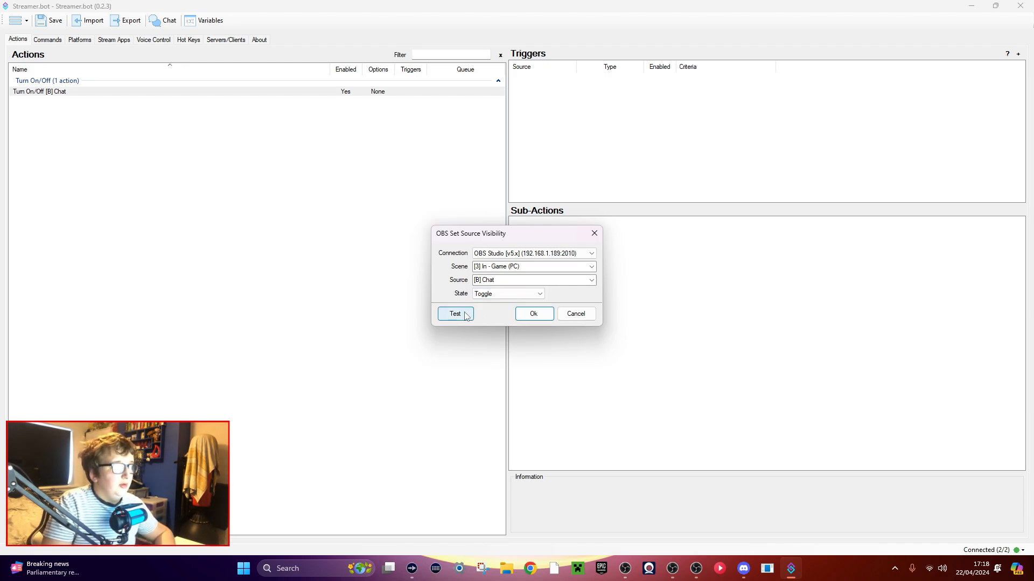
Bring the OBS Studio window onto this screen and switch it to the [3] In - Game (PC) scene.
{"action": "left_click_drag", "start_coordinate": [0, 10], "coordinate": [480, 27]}
{"action": "left_click", "coordinate": [687, 78]}
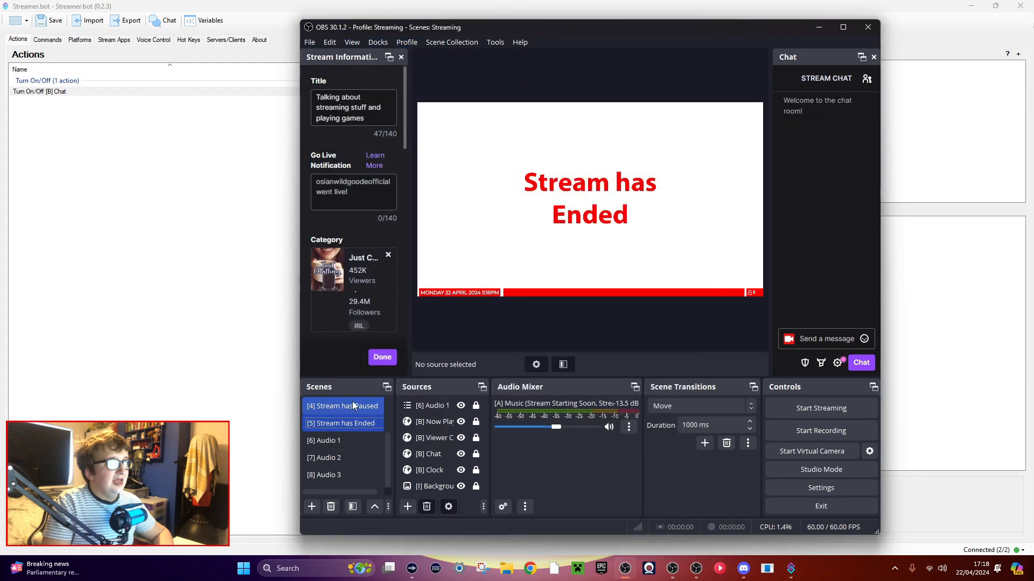
{"action": "scroll", "coordinate": [337, 422], "scroll_direction": "up", "scroll_amount": 1}
{"action": "left_click", "coordinate": [346, 421]}
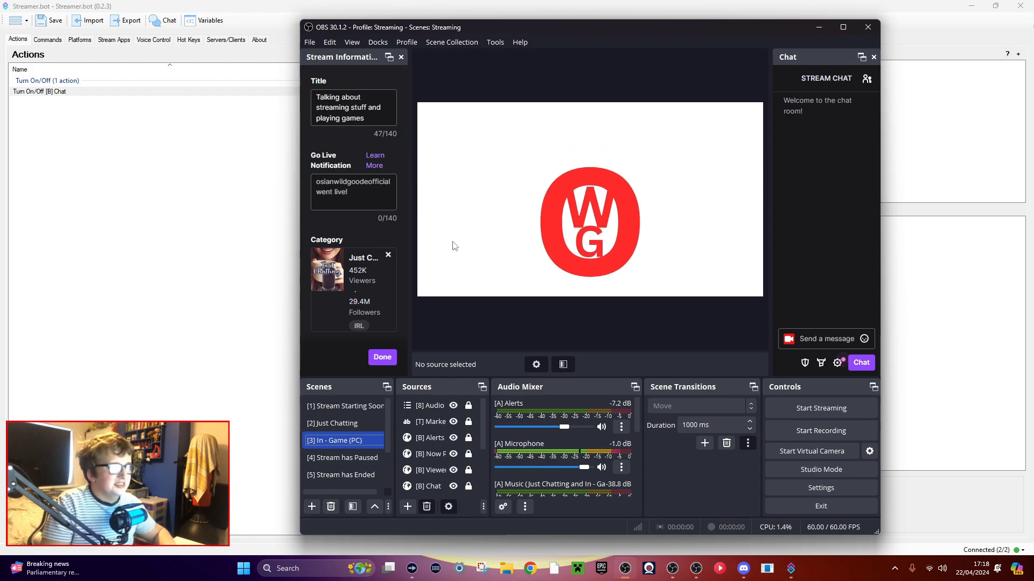
Snap the OBS window into the upper-right quarter of the screen without filling the other quarters with windows.
{"action": "left_click_drag", "start_coordinate": [538, 30], "coordinate": [72, 31]}
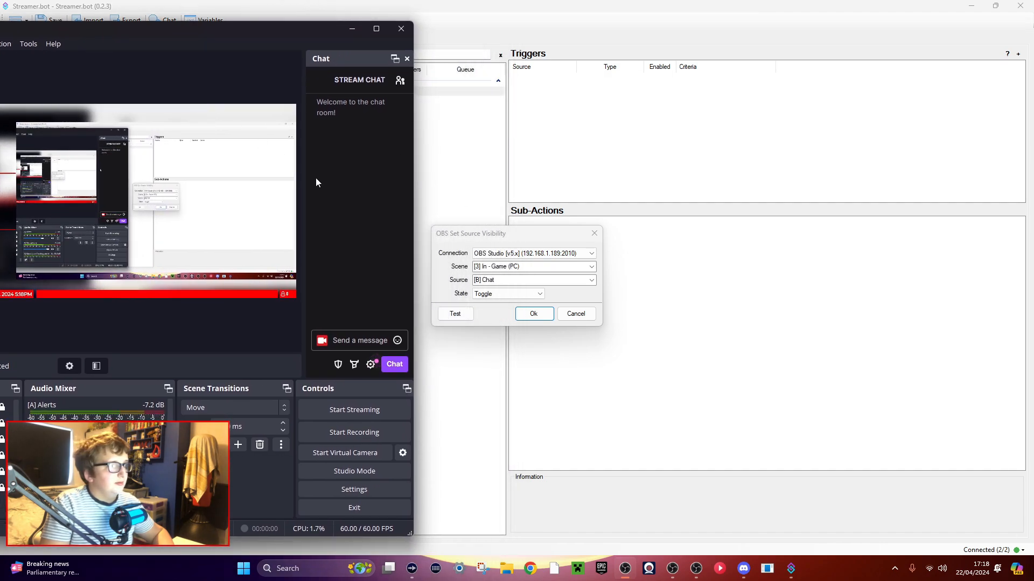
{"action": "left_click", "coordinate": [506, 358]}
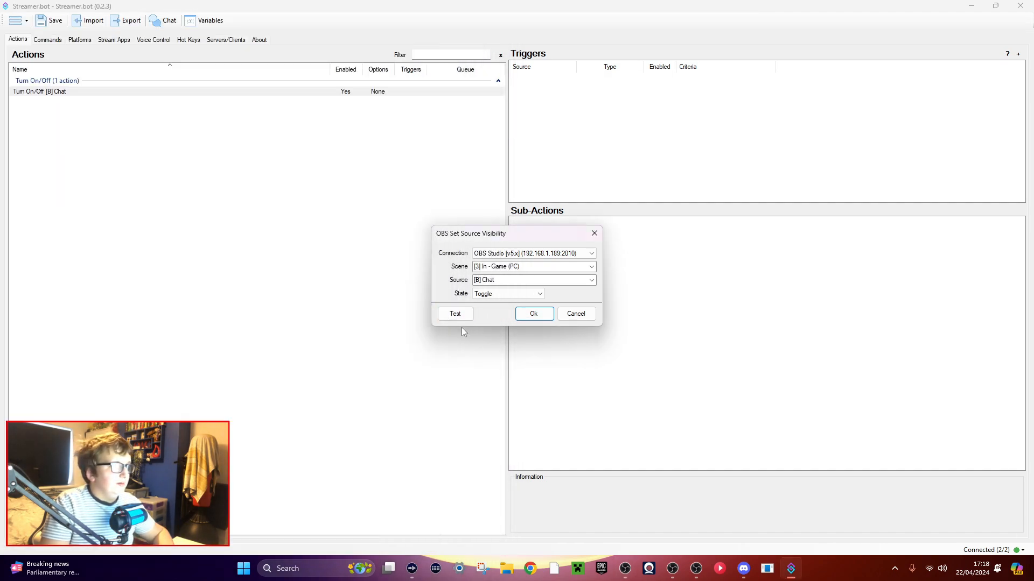
{"action": "key", "text": "alt+Tab"}
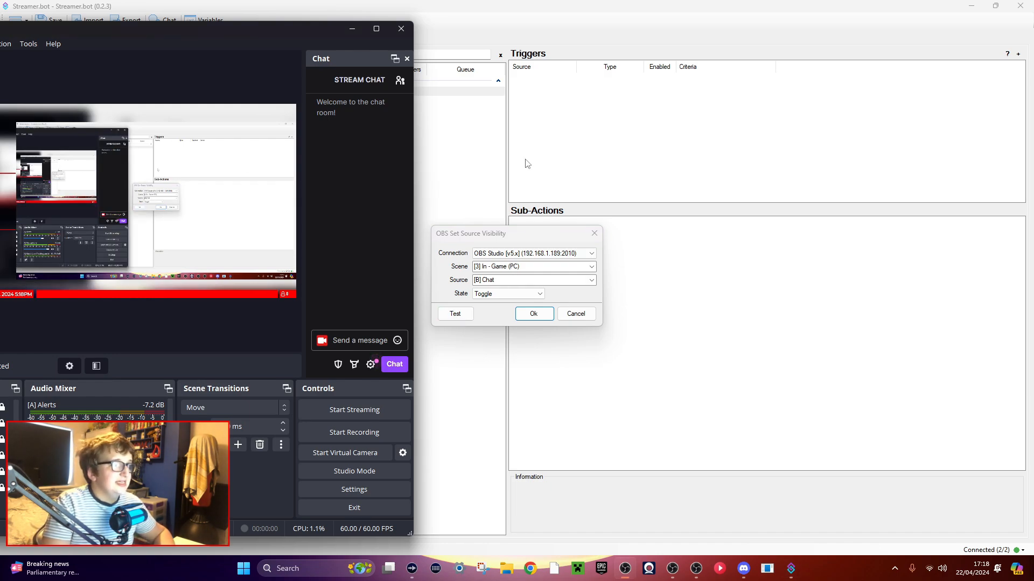
{"action": "left_click_drag", "start_coordinate": [258, 22], "coordinate": [1031, 3]}
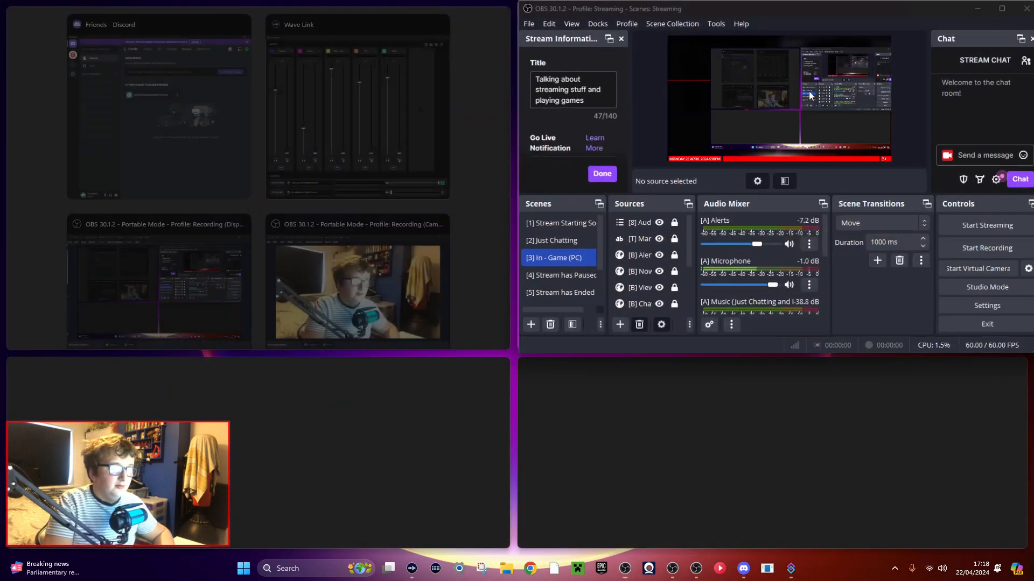
{"action": "left_click", "coordinate": [481, 175]}
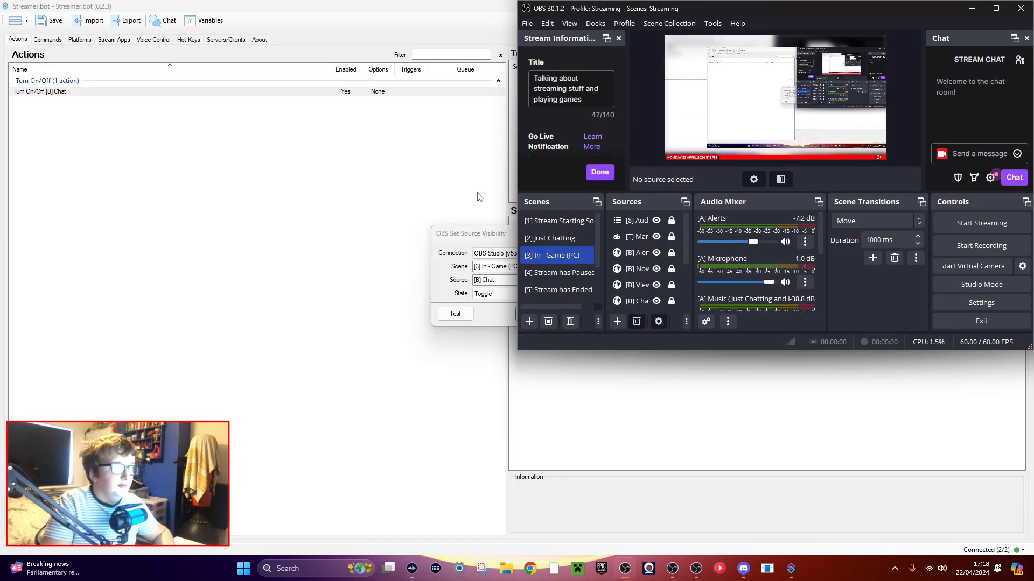
Test the [B] Chat visibility toggle and move the OBS Set Source Visibility dialog clear of the area the OBS window covers.
{"action": "left_click", "coordinate": [457, 318]}
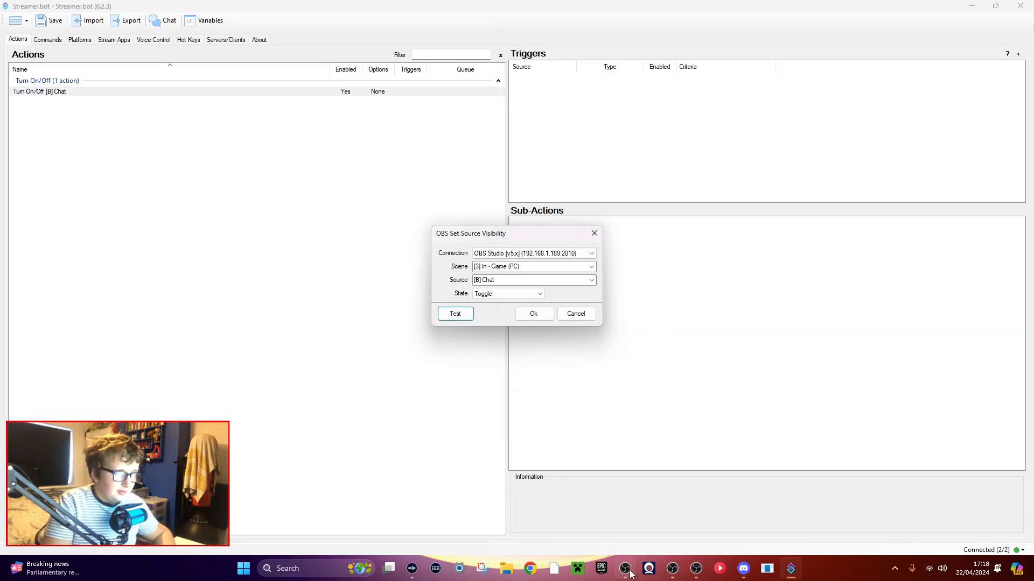
{"action": "left_click", "coordinate": [628, 573]}
{"action": "left_click", "coordinate": [455, 314]}
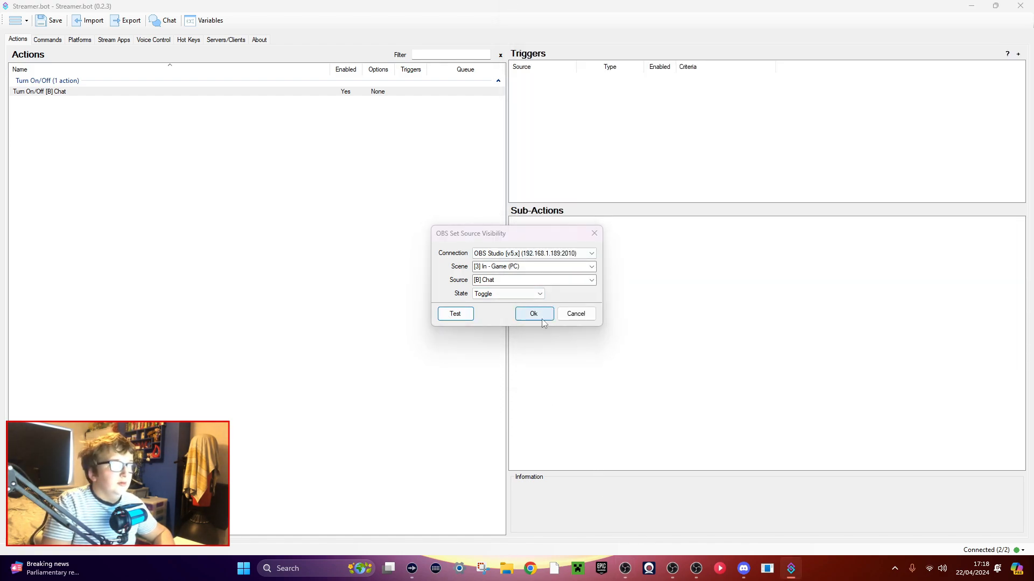
{"action": "left_click_drag", "start_coordinate": [526, 233], "coordinate": [189, 159]}
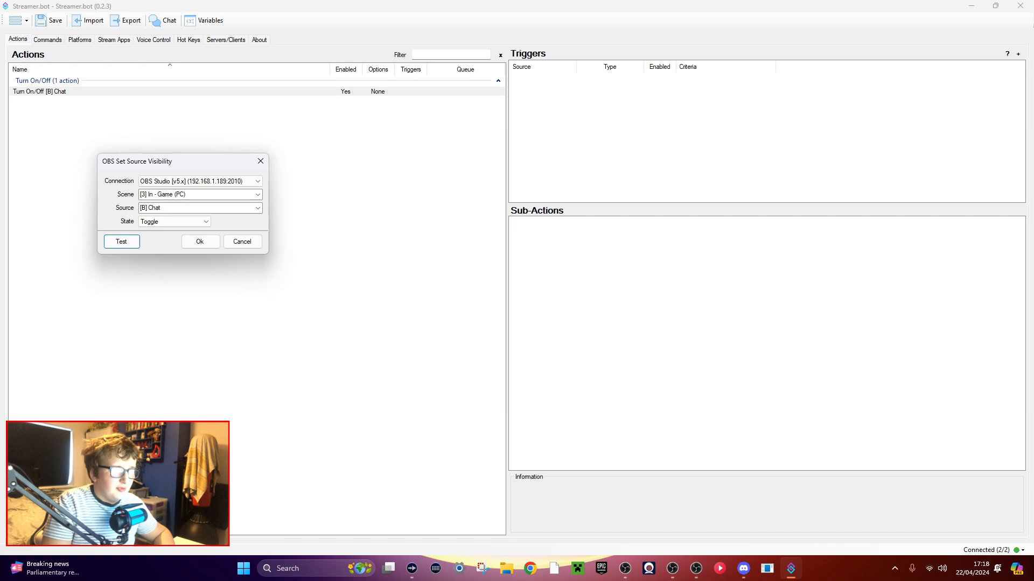
Test the toggle two more times, checking the [B] Chat source's visibility in OBS between the tests.
{"action": "left_click", "coordinate": [627, 570]}
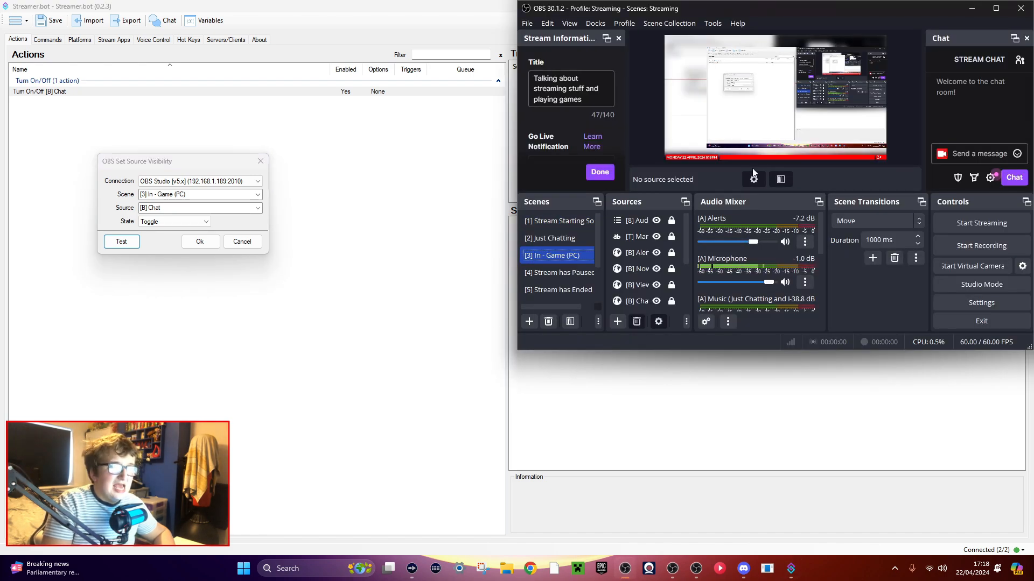
{"action": "left_click", "coordinate": [121, 242]}
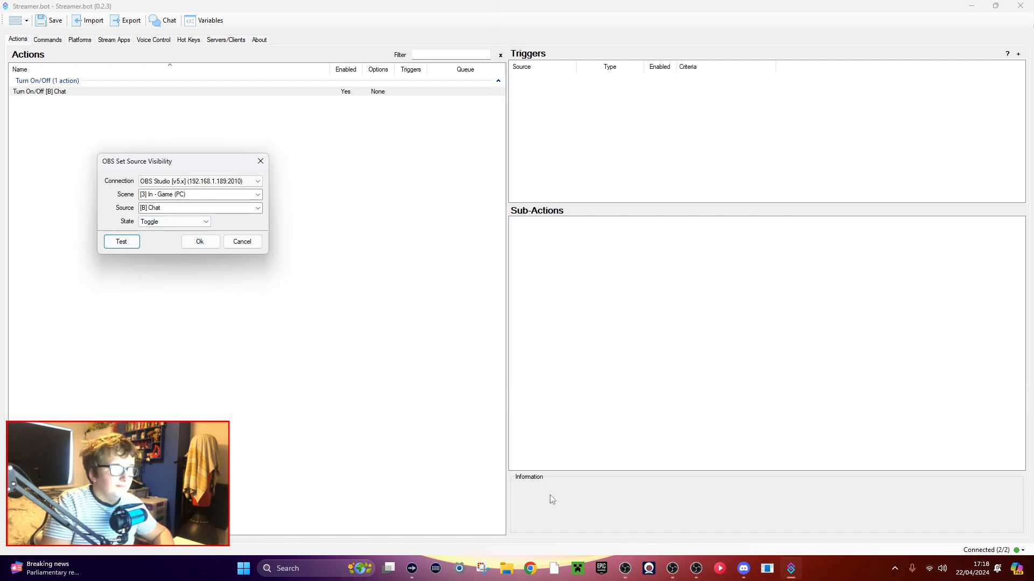
{"action": "left_click", "coordinate": [627, 567]}
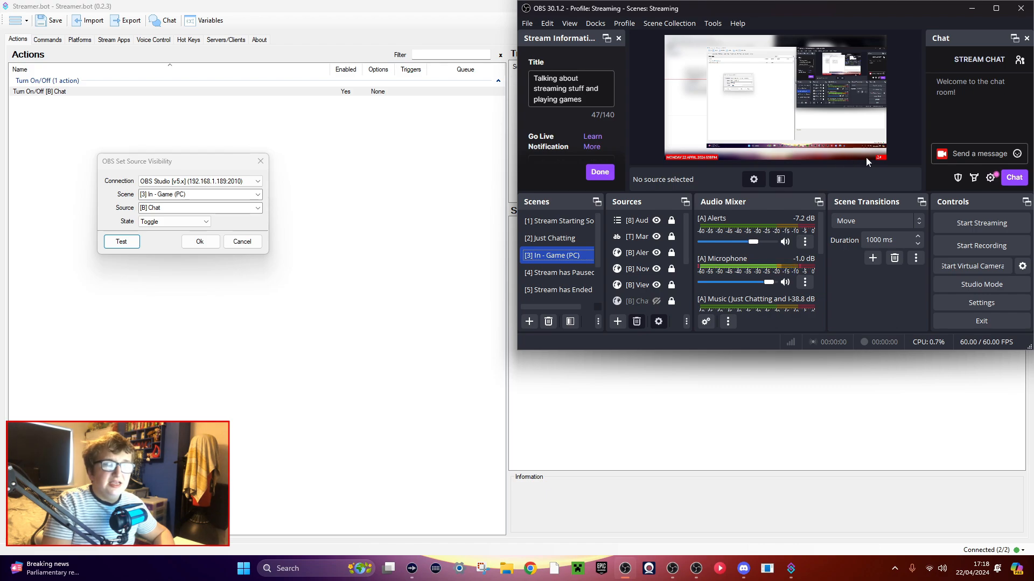
{"action": "left_click", "coordinate": [121, 241]}
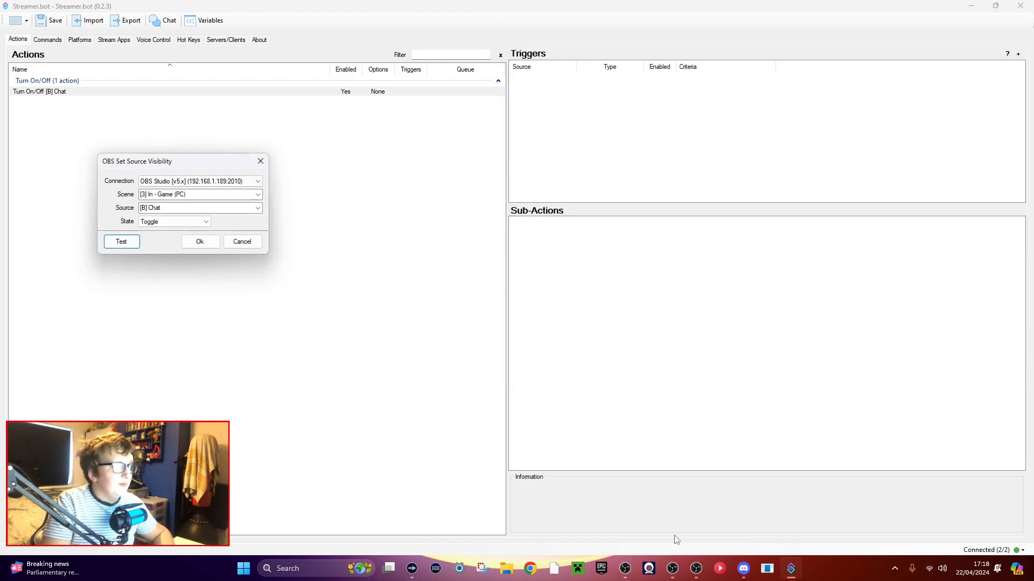
Bring up the OBS Studio window and move it off this screen onto the other monitor.
{"action": "left_click", "coordinate": [677, 573]}
{"action": "left_click", "coordinate": [676, 572]}
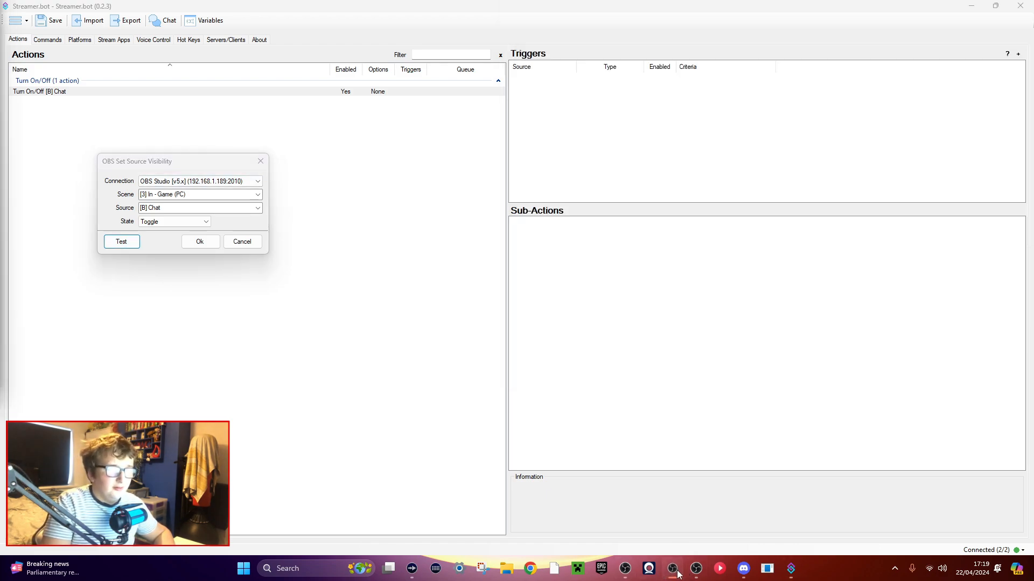
{"action": "left_click", "coordinate": [676, 572]}
{"action": "left_click", "coordinate": [625, 569]}
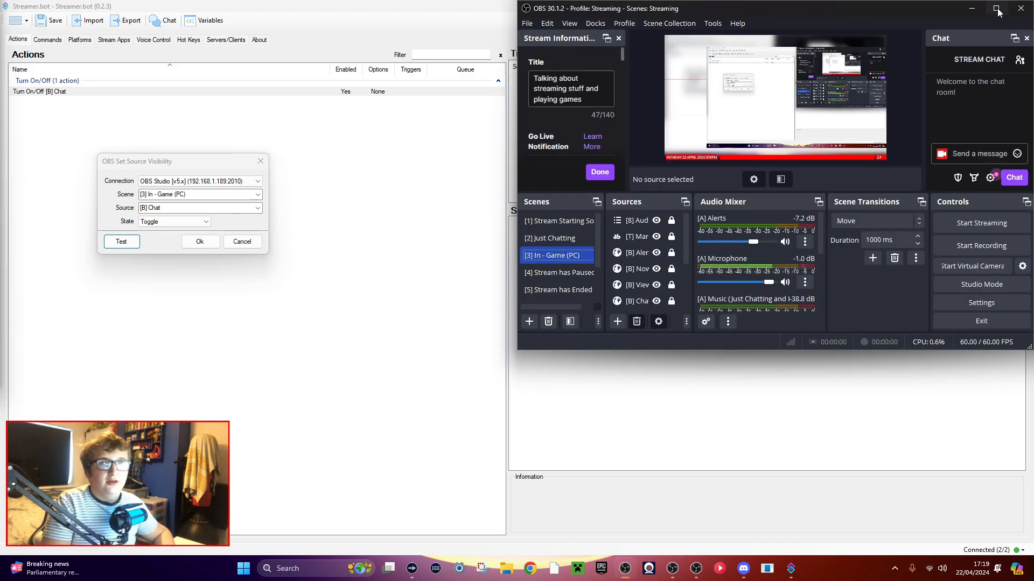
{"action": "left_click_drag", "start_coordinate": [933, 12], "coordinate": [0, 53]}
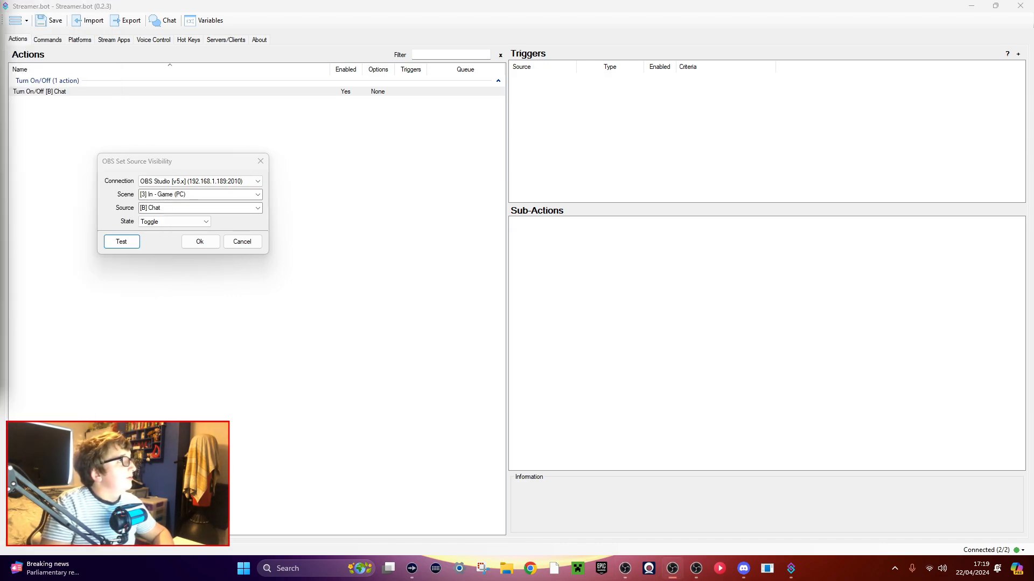
Confirm the OBS source visibility sub-action that toggles [B] Chat in the [3] In - Game (PC) scene.
{"action": "left_click", "coordinate": [200, 241]}
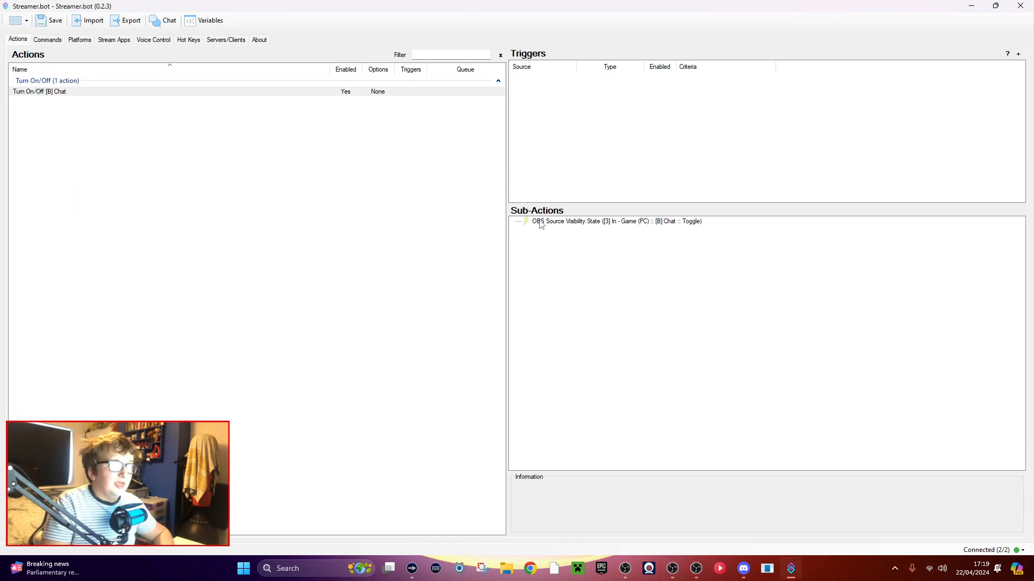
{"action": "left_click", "coordinate": [207, 211]}
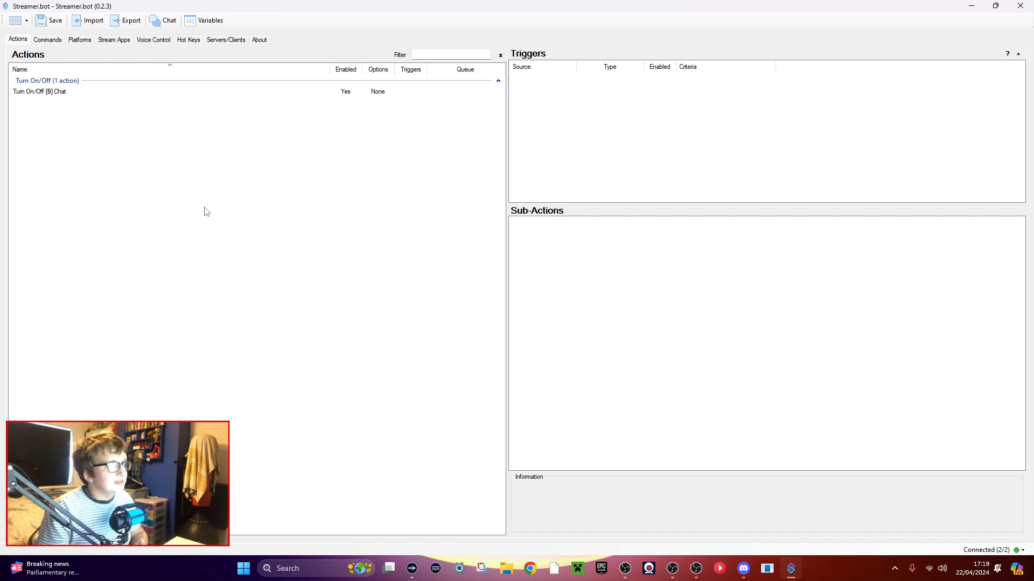
Start a new chat command named !chat and enter !chat as its command text.
{"action": "left_click", "coordinate": [46, 42]}
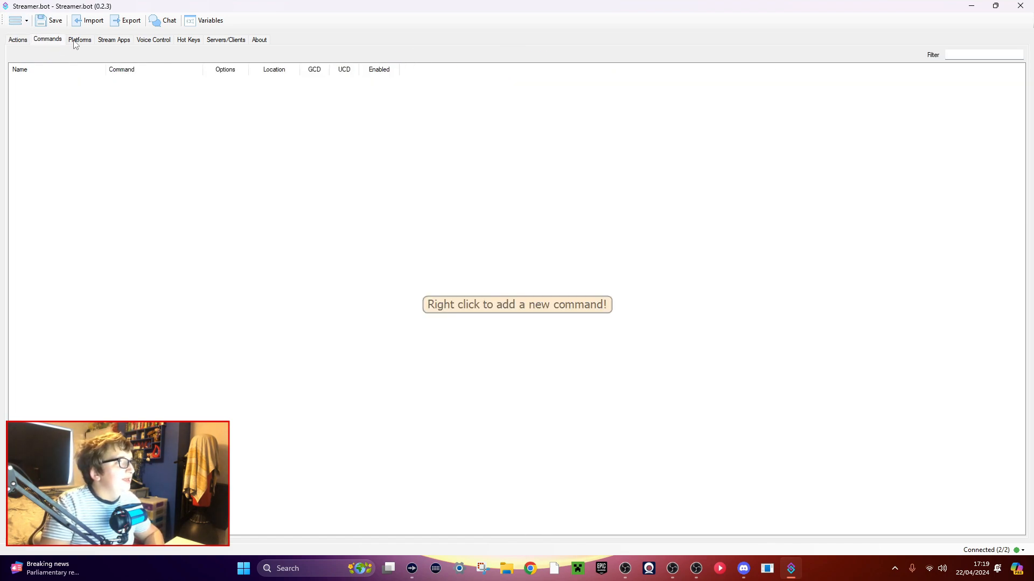
{"action": "left_click", "coordinate": [151, 42]}
{"action": "left_click", "coordinate": [191, 43]}
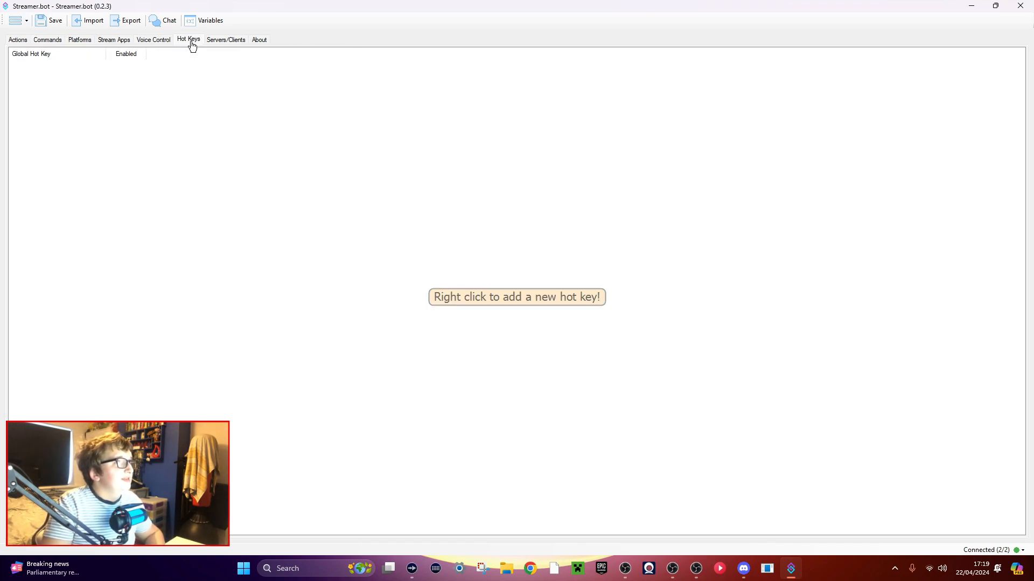
{"action": "left_click", "coordinate": [43, 44]}
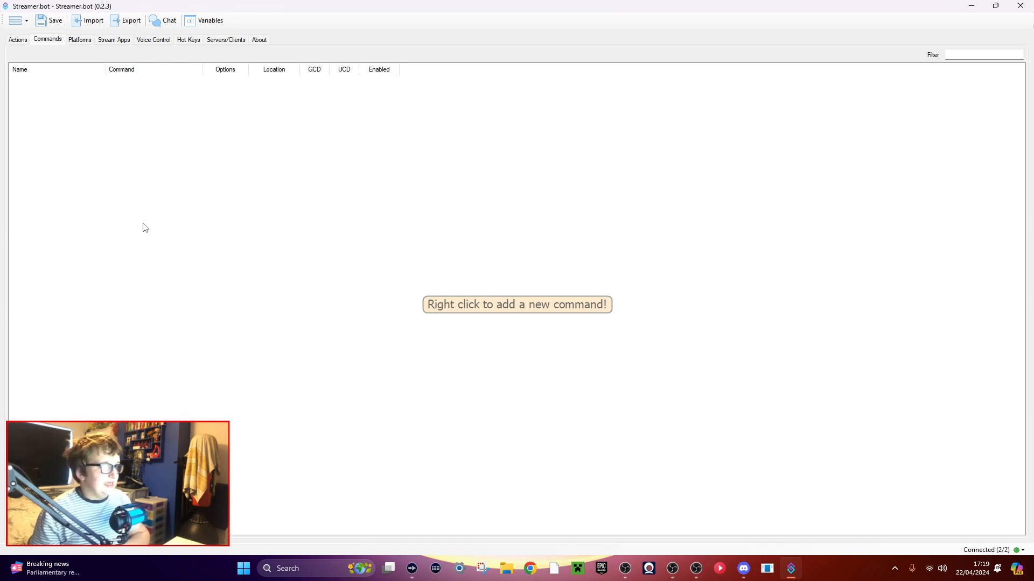
{"action": "right_click", "coordinate": [141, 190]}
{"action": "left_click", "coordinate": [162, 195]}
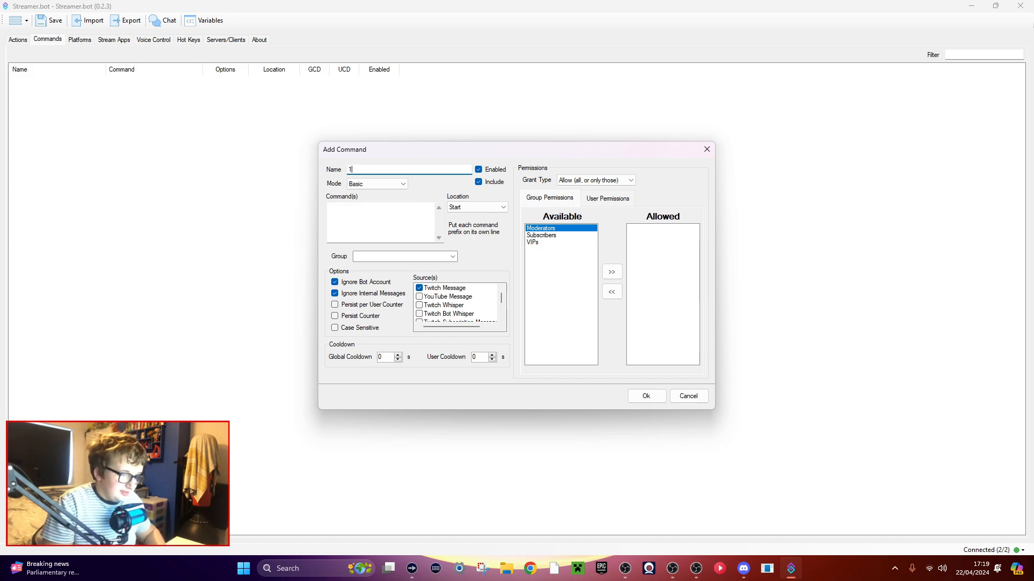
{"action": "key", "text": "BackSpace"}
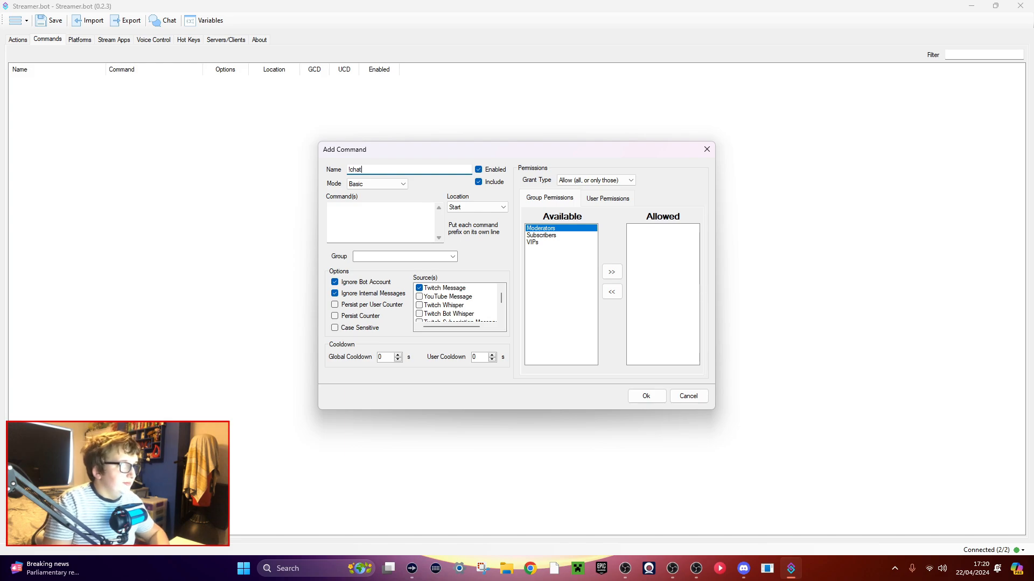
{"action": "key", "text": "ctrl+a"}
{"action": "key", "text": "ctrl+c"}
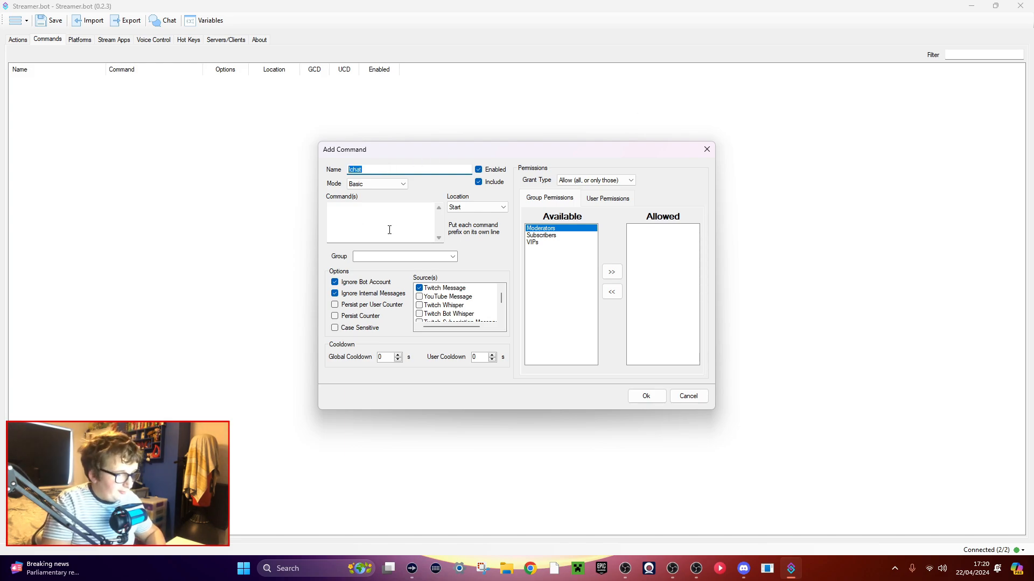
{"action": "left_click", "coordinate": [390, 230]}
{"action": "key", "text": "ctrl+v"}
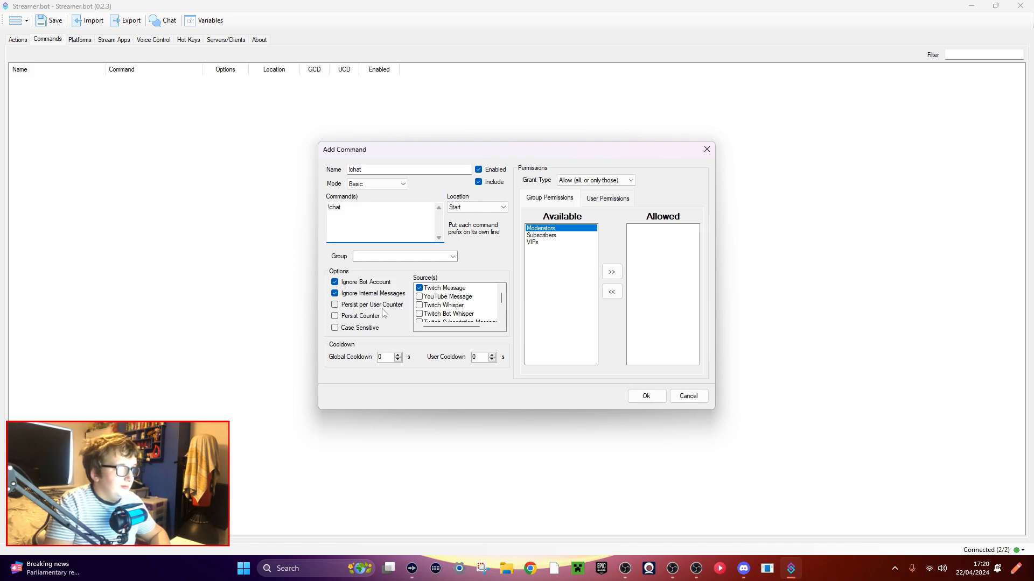
Try the Deny (all, or only those) grant type and view its user and group permission lists.
{"action": "left_click", "coordinate": [581, 180]}
{"action": "left_click", "coordinate": [575, 198]}
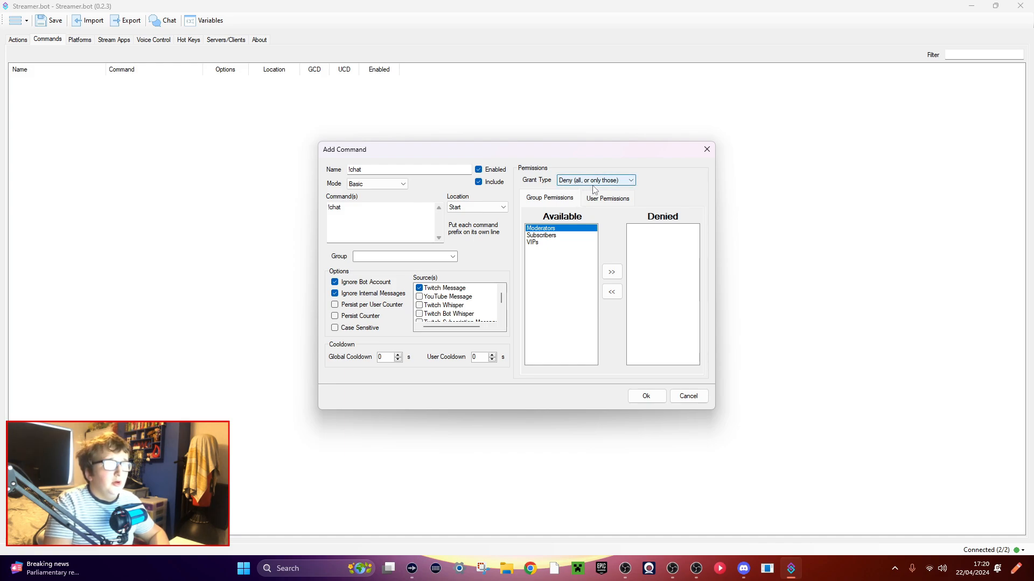
{"action": "left_click", "coordinate": [607, 199]}
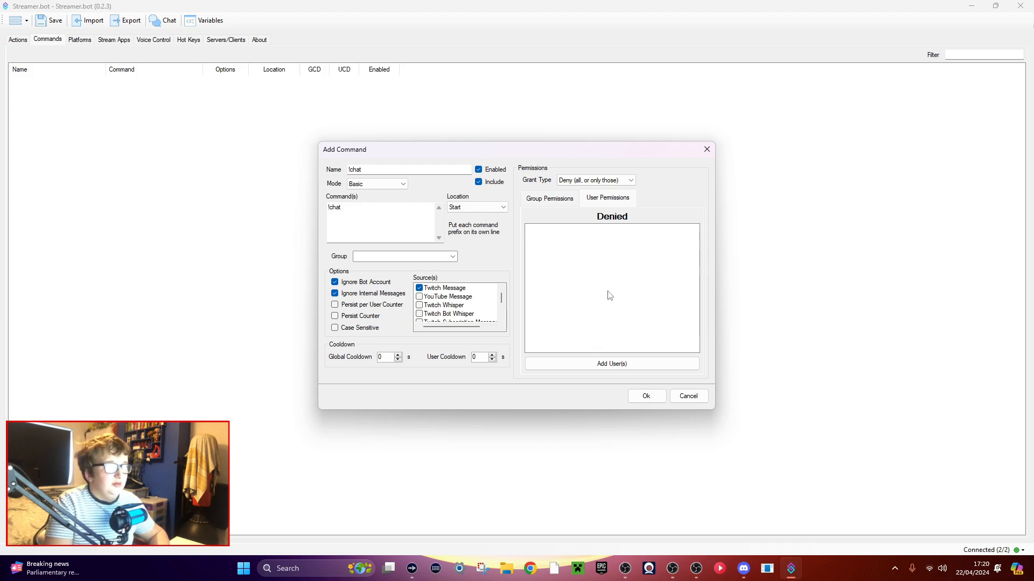
{"action": "left_click", "coordinate": [559, 205]}
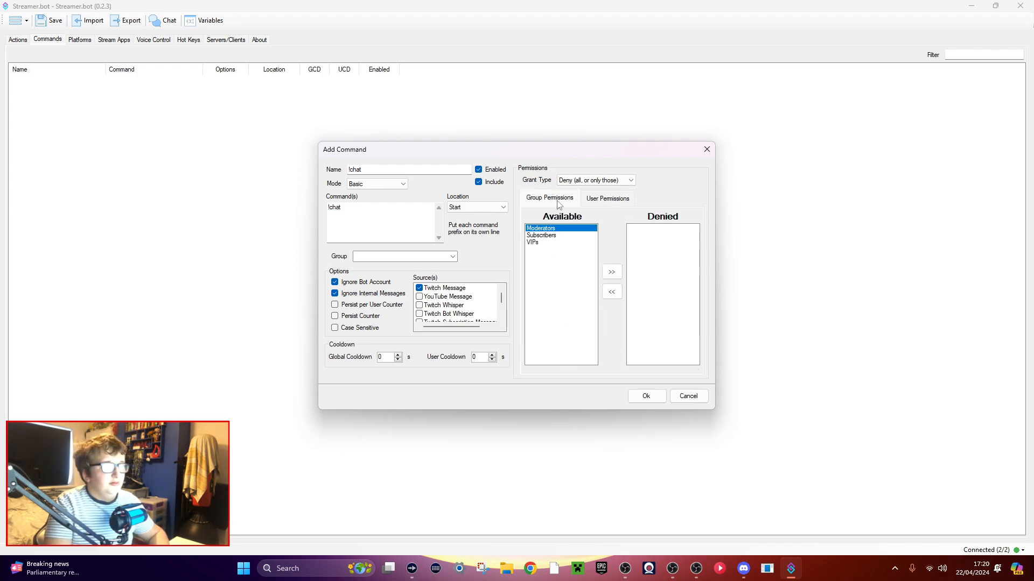
{"action": "left_click", "coordinate": [604, 203]}
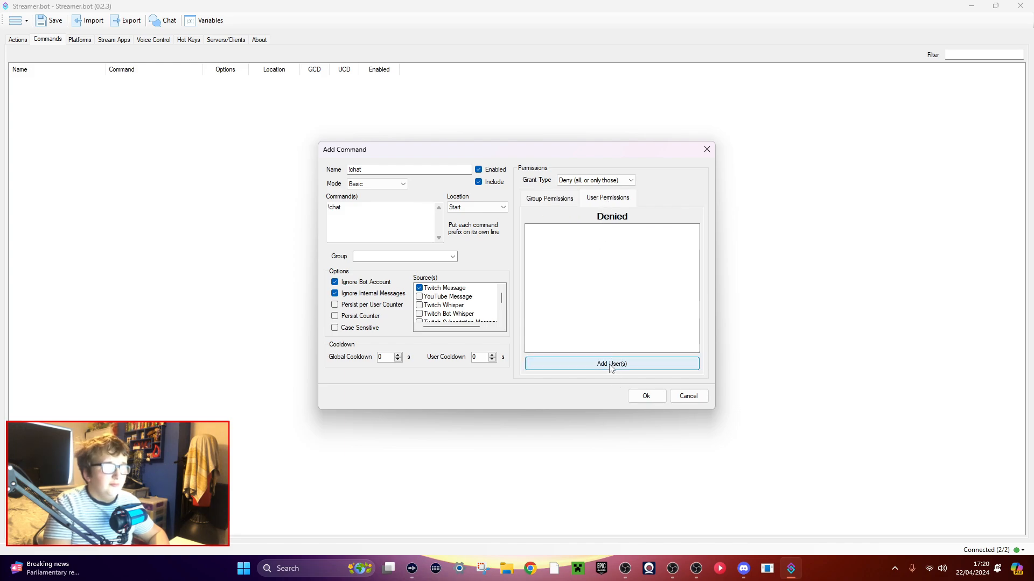
Return the command's grant type to Allow (all, or only those).
{"action": "left_click", "coordinate": [576, 183]}
{"action": "left_click", "coordinate": [576, 183]}
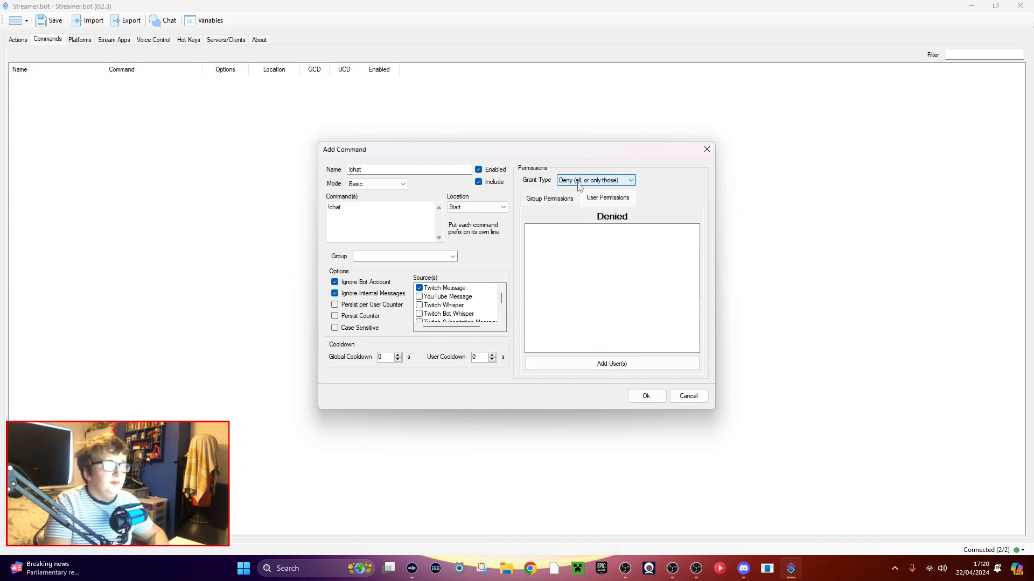
{"action": "left_click", "coordinate": [576, 183]}
{"action": "left_click", "coordinate": [579, 189]}
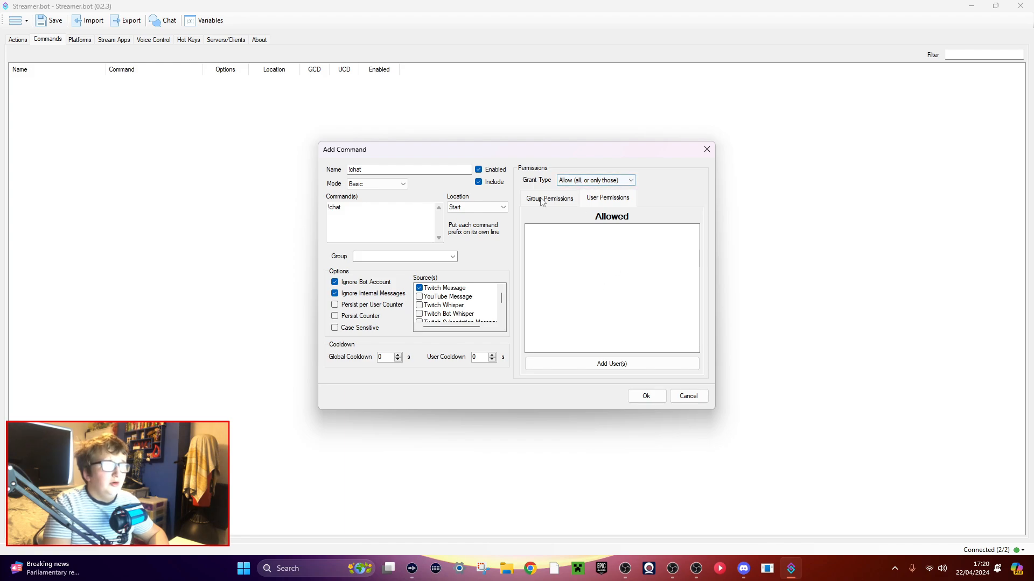
{"action": "left_click", "coordinate": [575, 181]}
{"action": "left_click", "coordinate": [580, 189]}
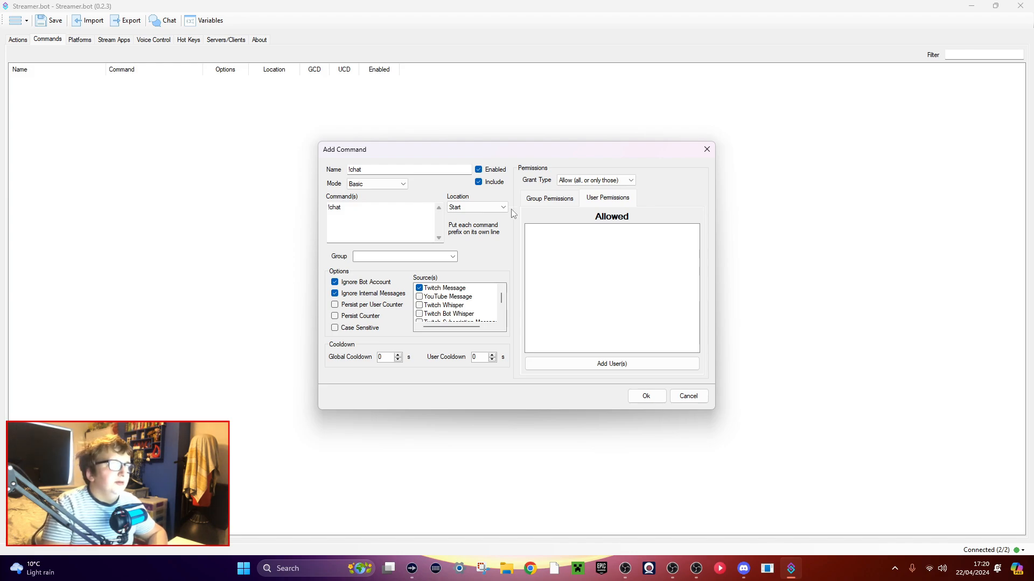
Show the group permissions and set the command's grant type to Deny (all, or only those).
{"action": "left_click", "coordinate": [563, 198]}
{"action": "left_click", "coordinate": [601, 181]}
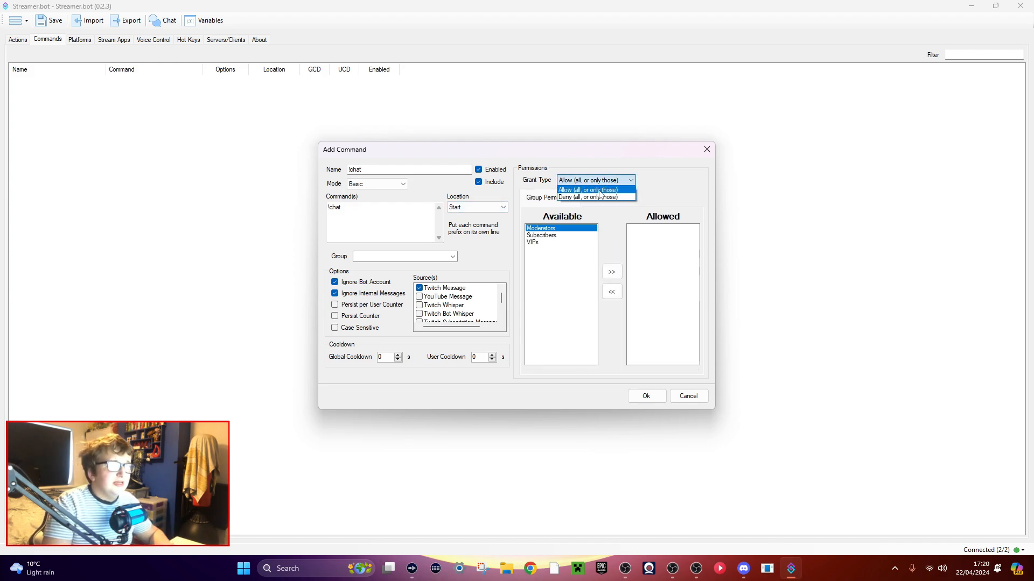
{"action": "left_click", "coordinate": [592, 197]}
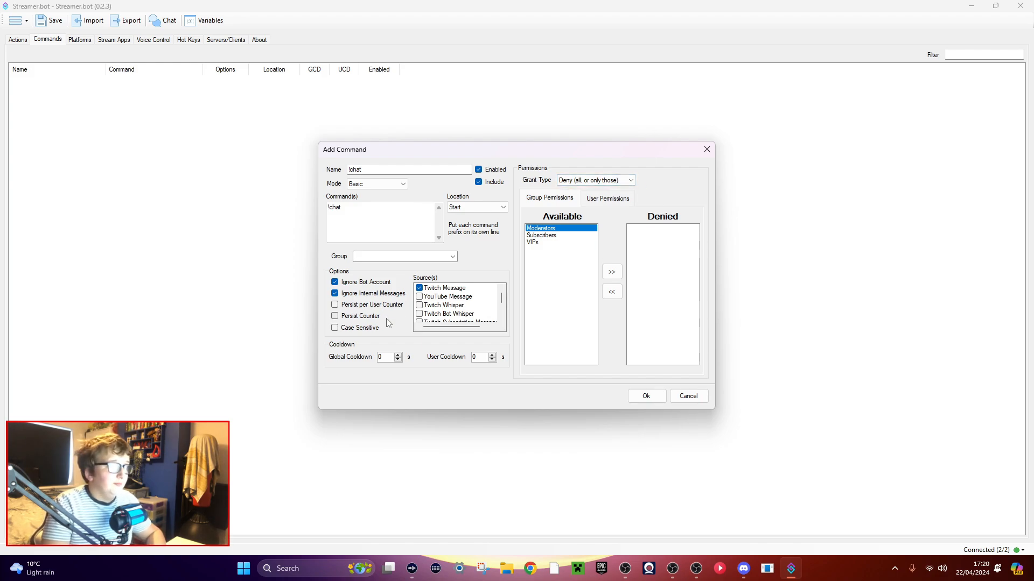
Assign the !chat command to the Turn On/Off group, keep Twitch Message as its source, and add the command.
{"action": "left_click", "coordinate": [389, 257]}
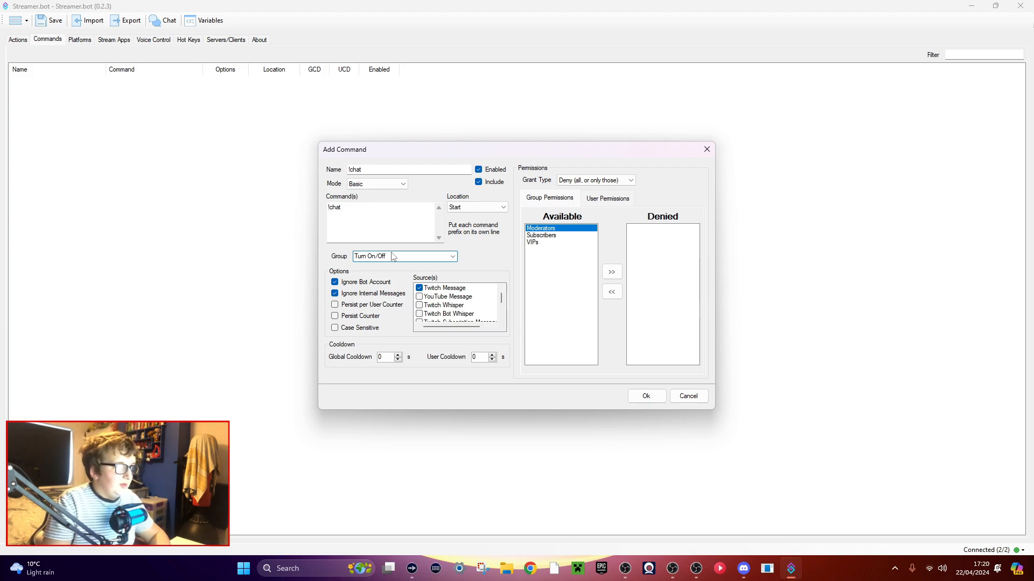
{"action": "scroll", "coordinate": [419, 309], "scroll_direction": "down", "scroll_amount": 2}
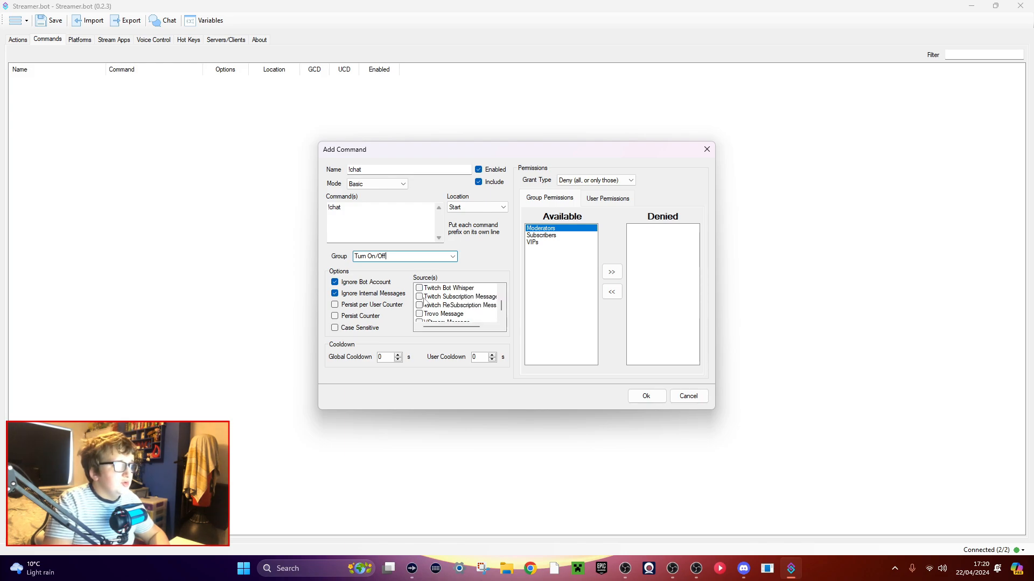
{"action": "scroll", "coordinate": [441, 302], "scroll_direction": "up", "scroll_amount": 3}
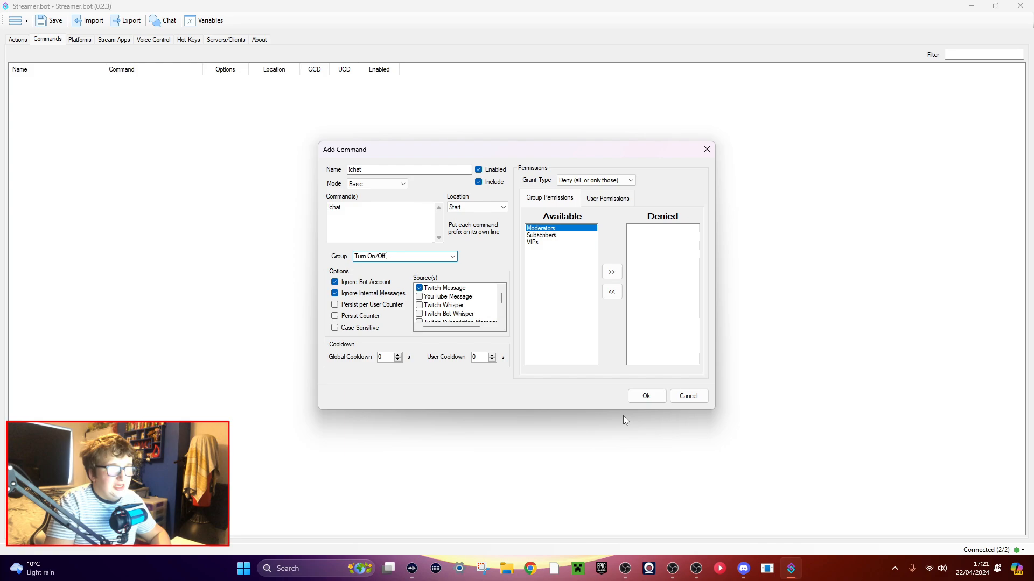
{"action": "left_click", "coordinate": [647, 397]}
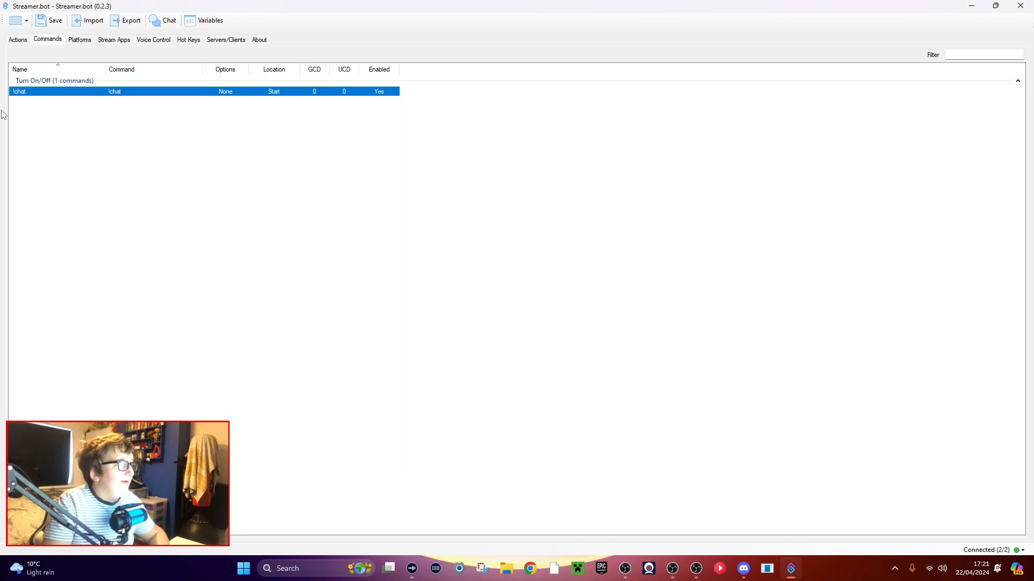
Add a Core Command Triggered trigger for the !chat command to the Turn On/Off [B] Chat action.
{"action": "left_click", "coordinate": [23, 41]}
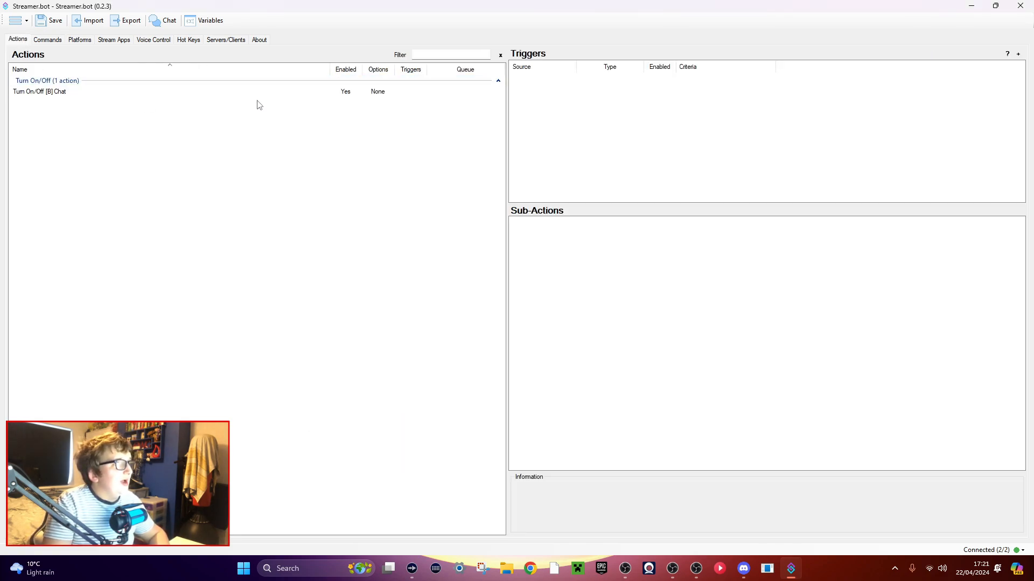
{"action": "left_click", "coordinate": [45, 92]}
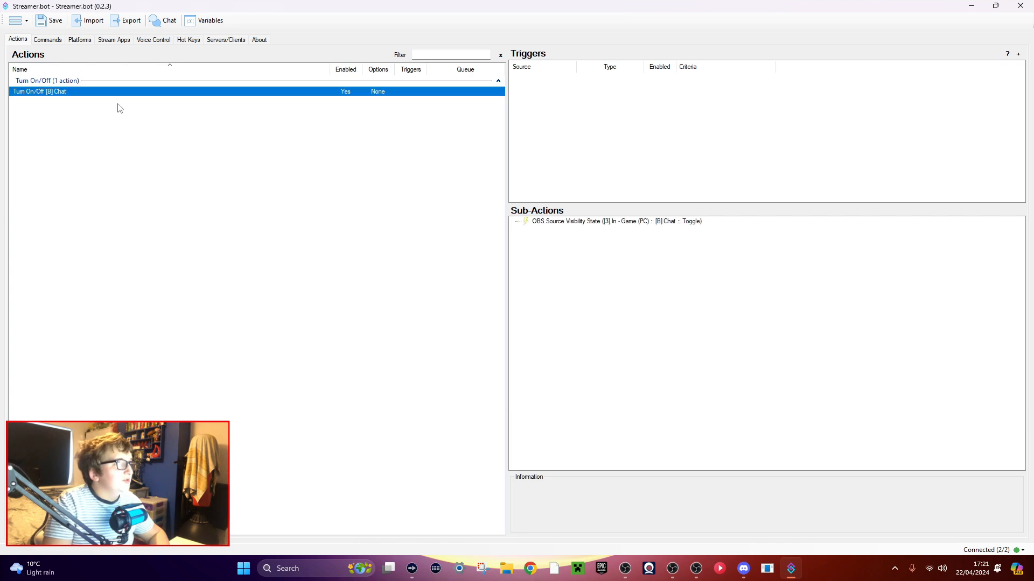
{"action": "right_click", "coordinate": [563, 125]}
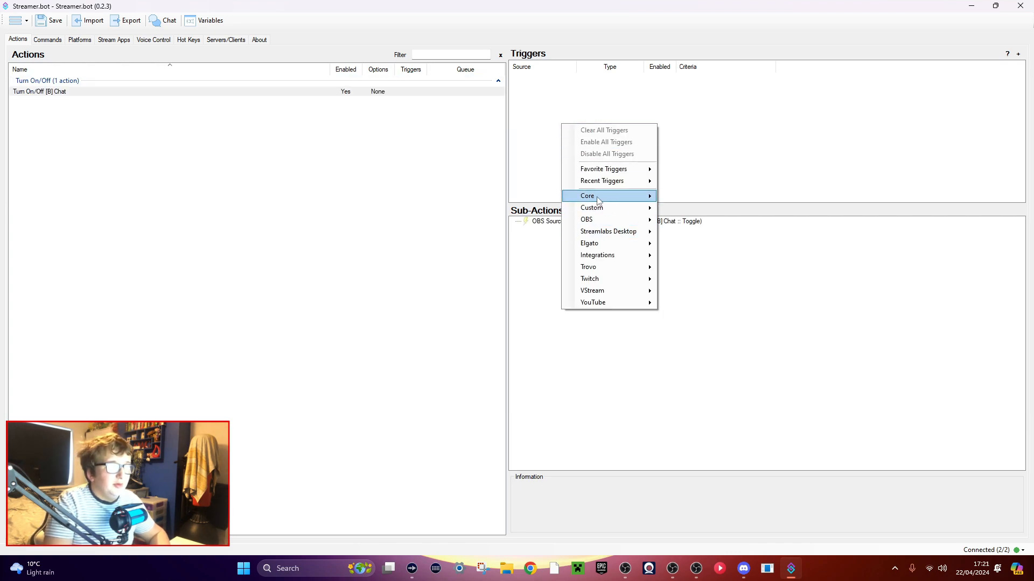
{"action": "mouse_move", "coordinate": [600, 197]}
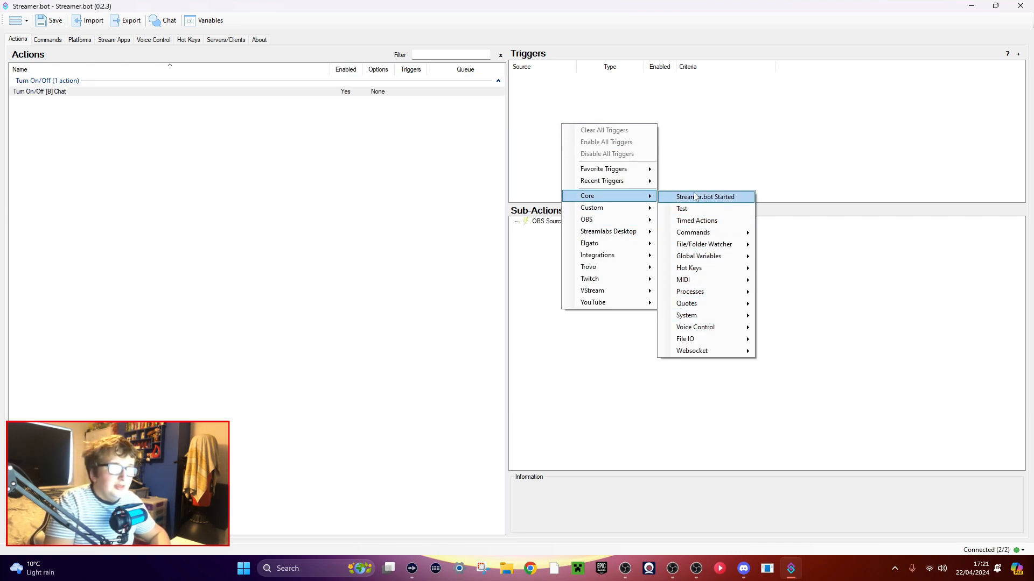
{"action": "mouse_move", "coordinate": [701, 239]}
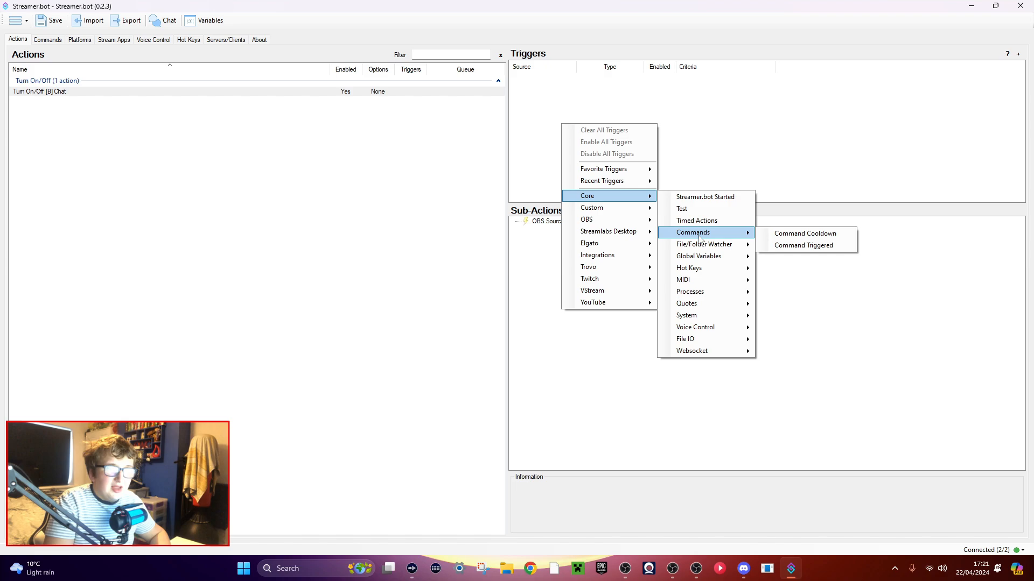
{"action": "left_click", "coordinate": [811, 245]}
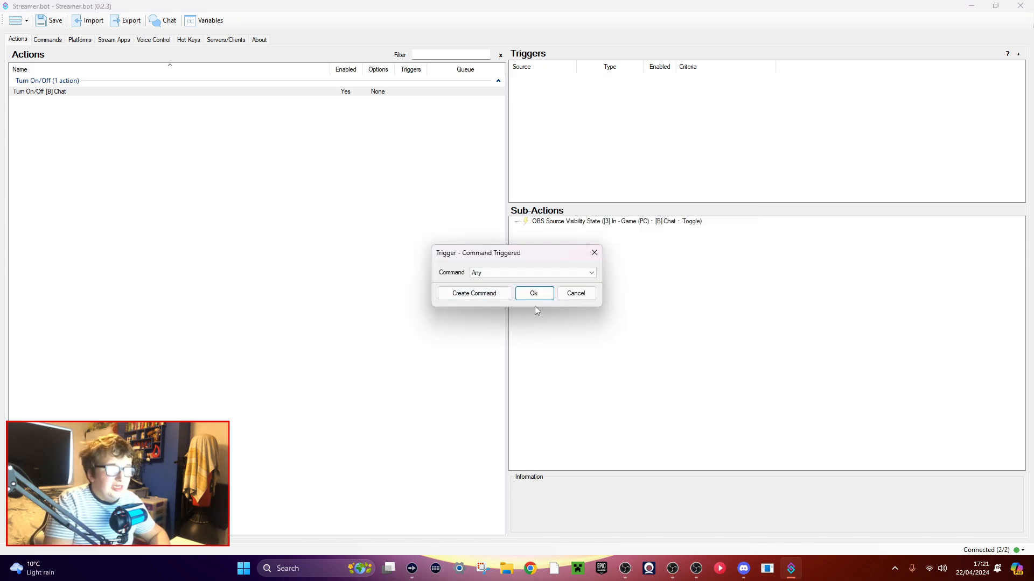
{"action": "left_click", "coordinate": [487, 273]}
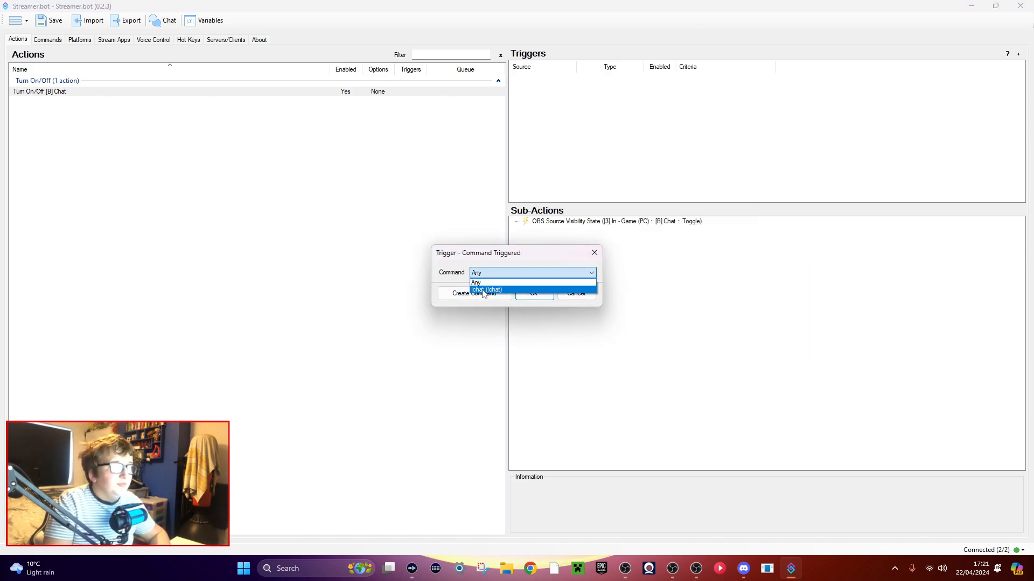
{"action": "left_click", "coordinate": [482, 290]}
{"action": "left_click", "coordinate": [482, 295]}
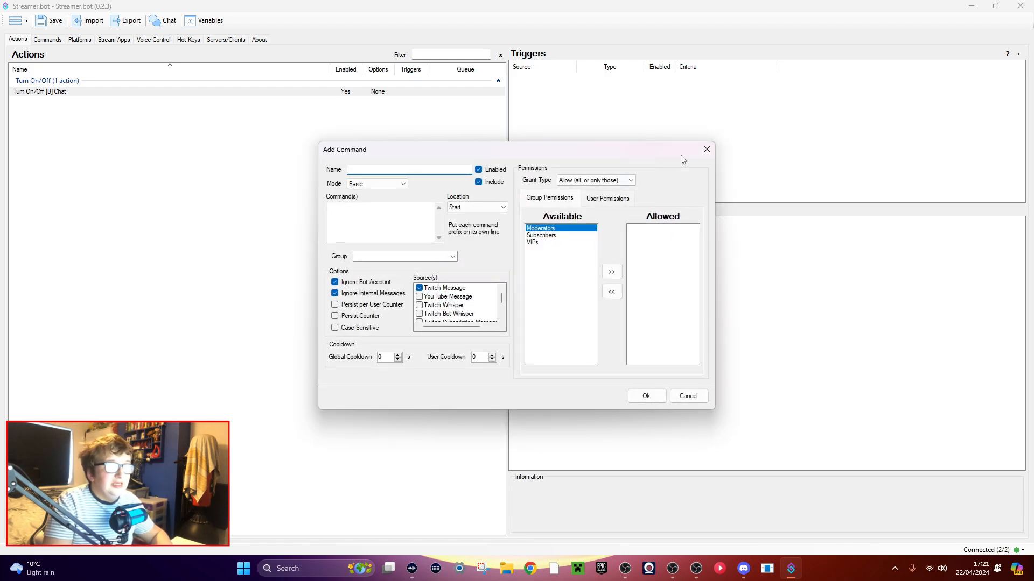
{"action": "left_click", "coordinate": [707, 149]}
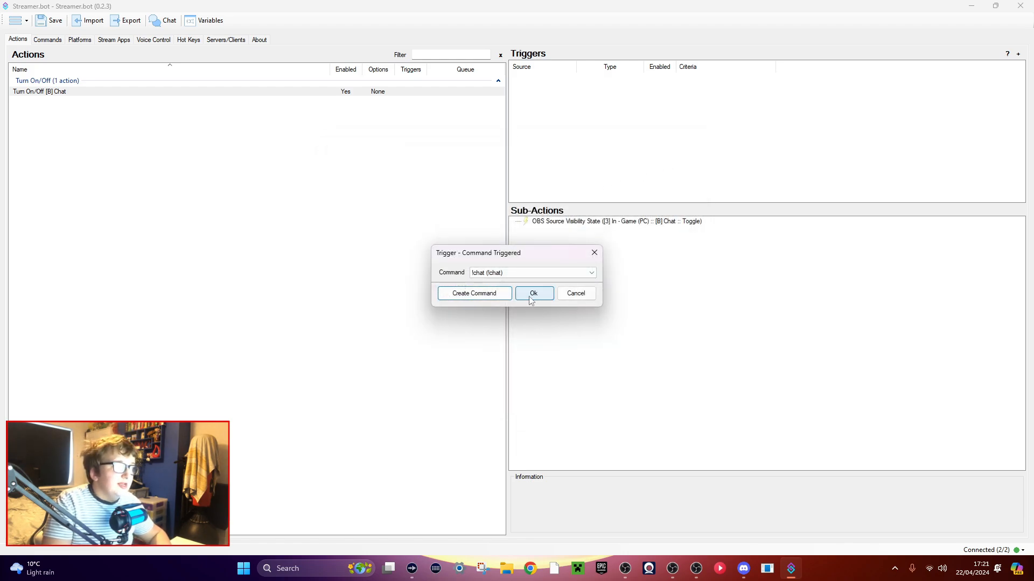
{"action": "left_click", "coordinate": [533, 296]}
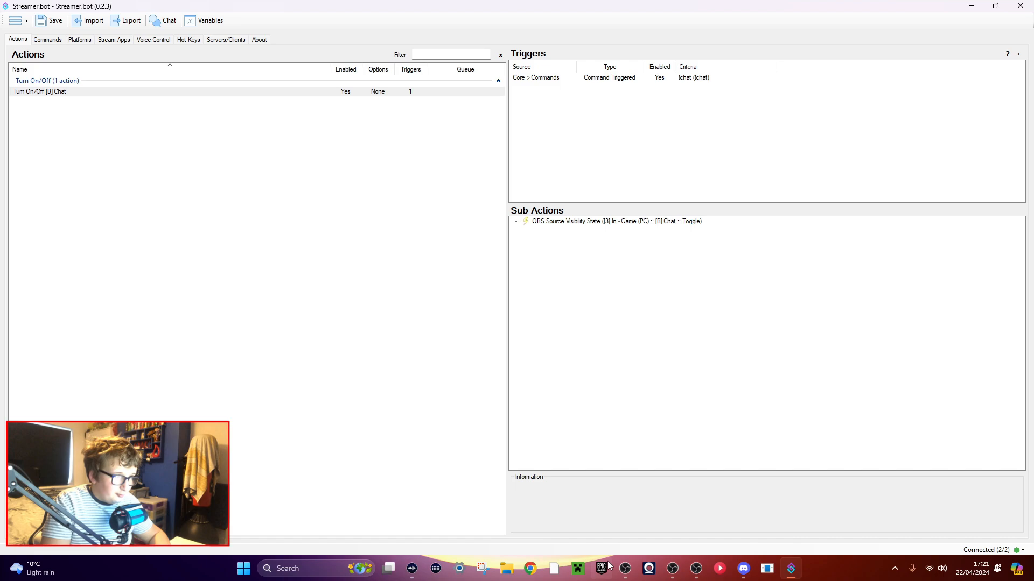
Switch to OBS, detach and widen the Chat dock, and place the OBS window and stream chat side by side.
{"action": "left_click", "coordinate": [625, 569]}
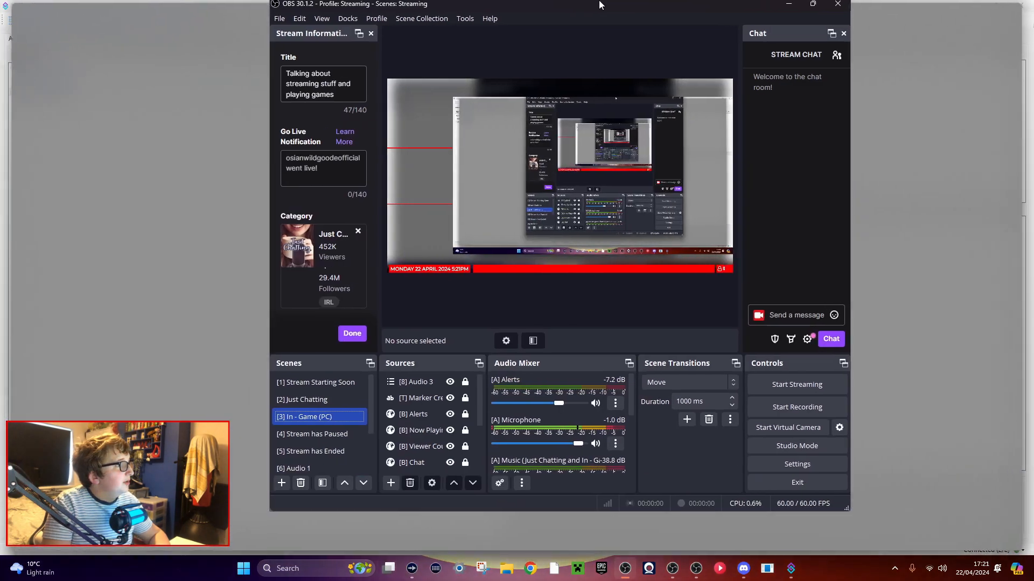
{"action": "left_click_drag", "start_coordinate": [602, 5], "coordinate": [602, 3]}
{"action": "left_click_drag", "start_coordinate": [827, 4], "coordinate": [1033, 112]}
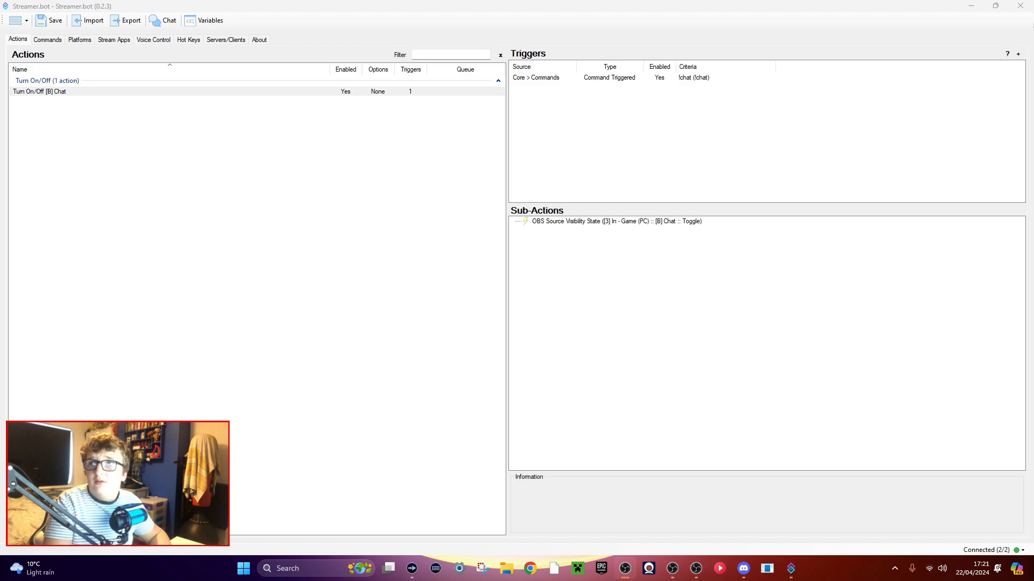
{"action": "left_click_drag", "start_coordinate": [1033, 213], "coordinate": [415, 133]}
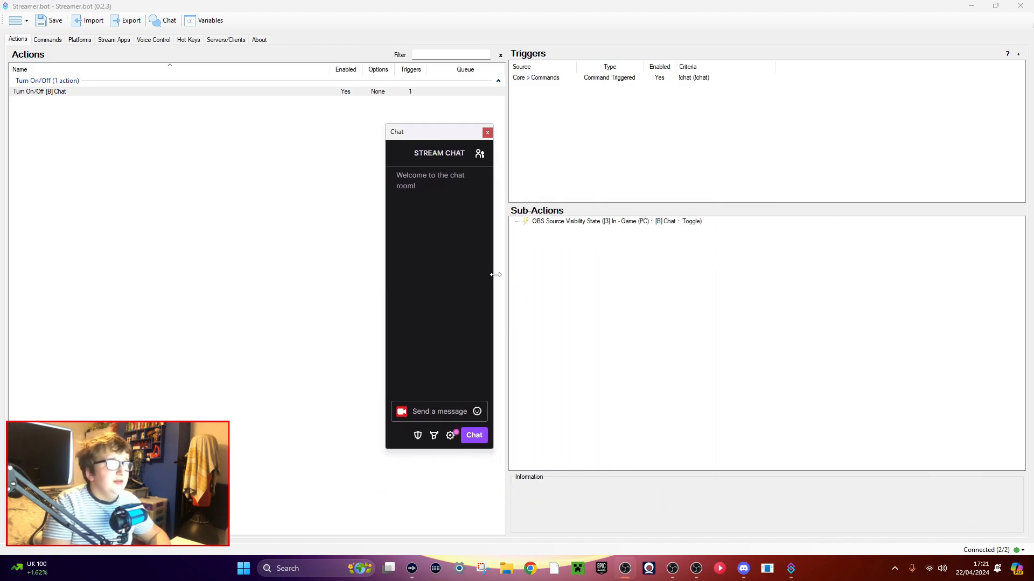
{"action": "left_click_drag", "start_coordinate": [495, 274], "coordinate": [645, 272]}
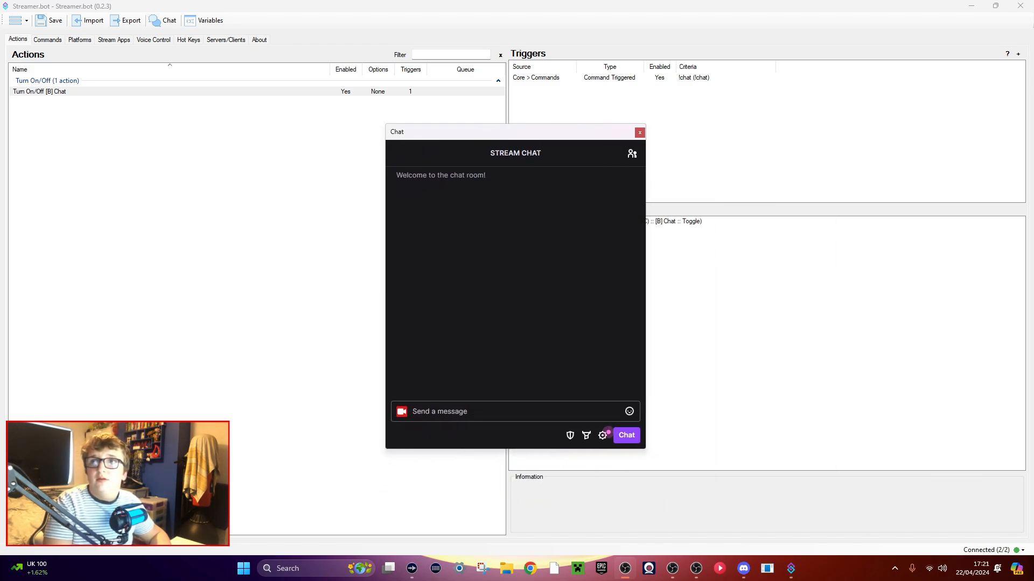
{"action": "left_click_drag", "start_coordinate": [1031, 54], "coordinate": [301, 33]}
{"action": "left_click_drag", "start_coordinate": [515, 131], "coordinate": [739, 97]}
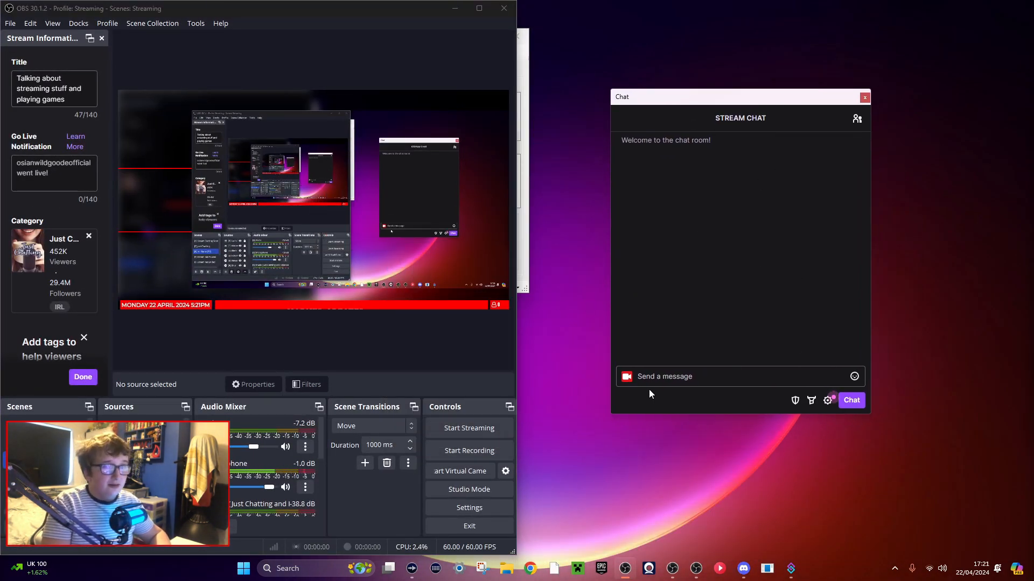
Send !chat twice in the stream chat to test toggling the [B] Chat source.
{"action": "left_click", "coordinate": [665, 377]}
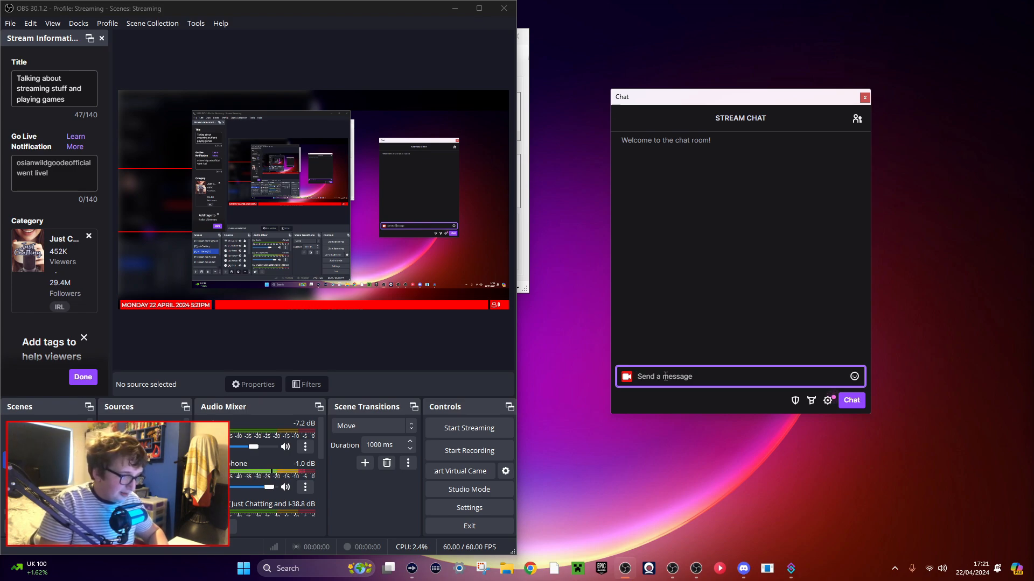
{"action": "type", "text": "!chat"}
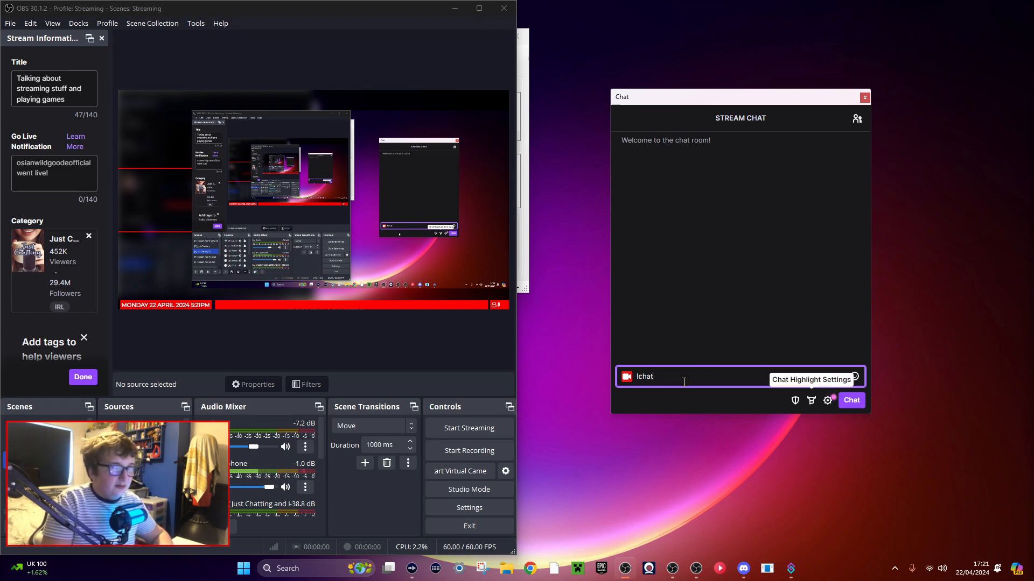
{"action": "key", "text": "Return"}
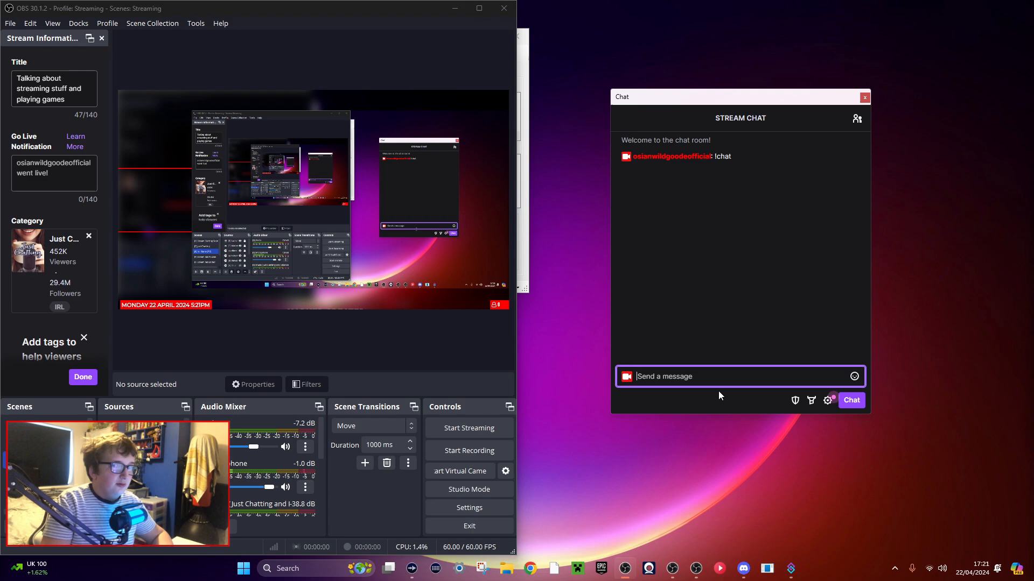
{"action": "type", "text": "!chat"}
{"action": "key", "text": "Return"}
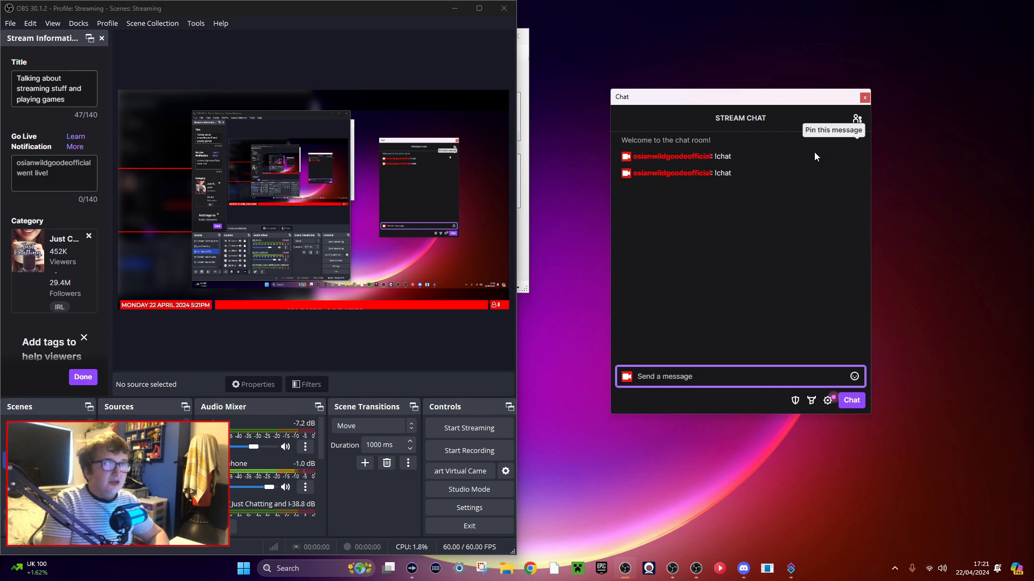
Clear the stream chat and dock the Chat panel back into the OBS window.
{"action": "left_click", "coordinate": [827, 400]}
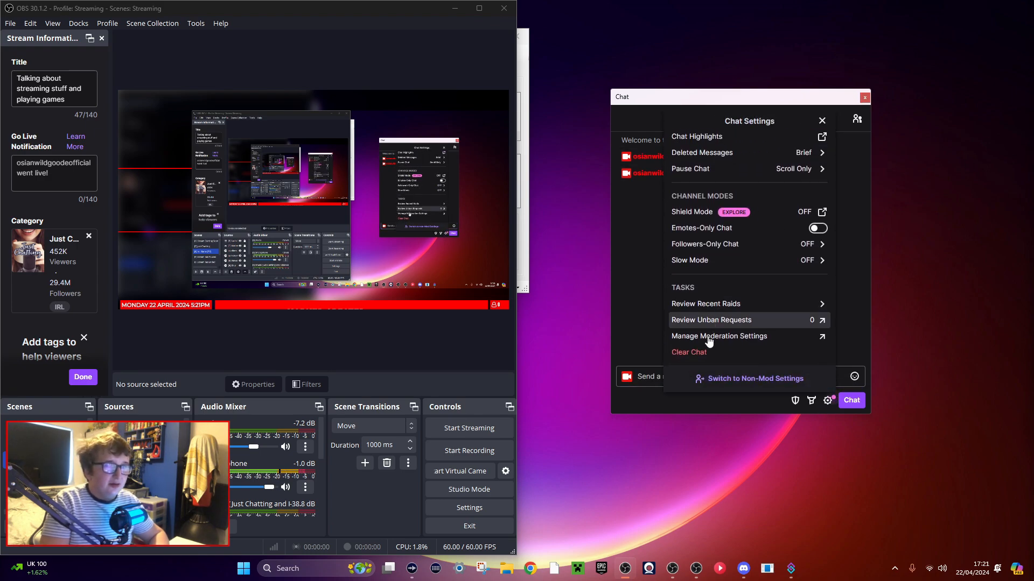
{"action": "left_click", "coordinate": [689, 353]}
{"action": "left_click_drag", "start_coordinate": [751, 101], "coordinate": [507, 126]}
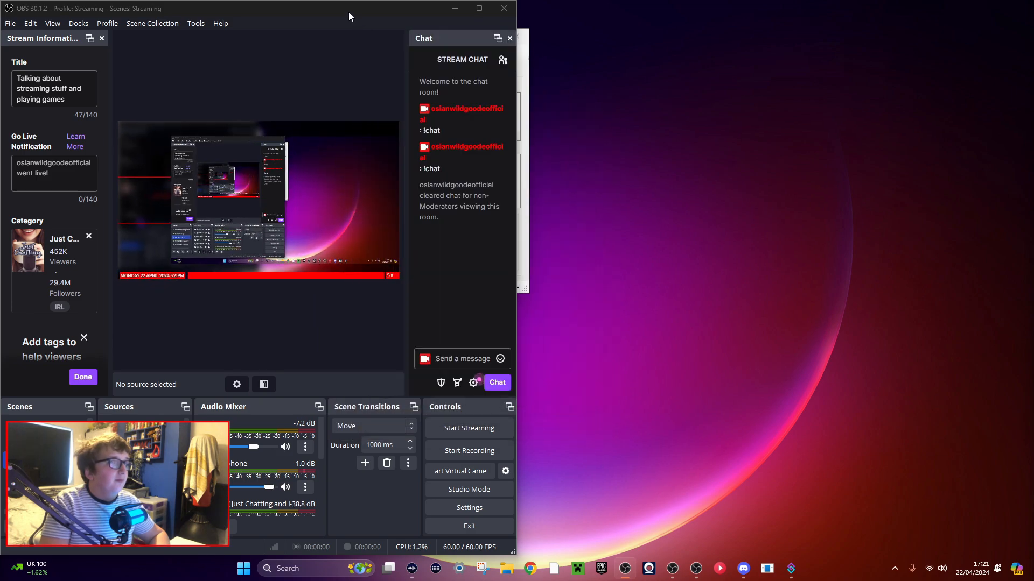
In Streamer.bot, start voice control listening and set the audio input device to Microphone (TONOR TC310+ USB Mic).
{"action": "left_click_drag", "start_coordinate": [348, 12], "coordinate": [0, 22]}
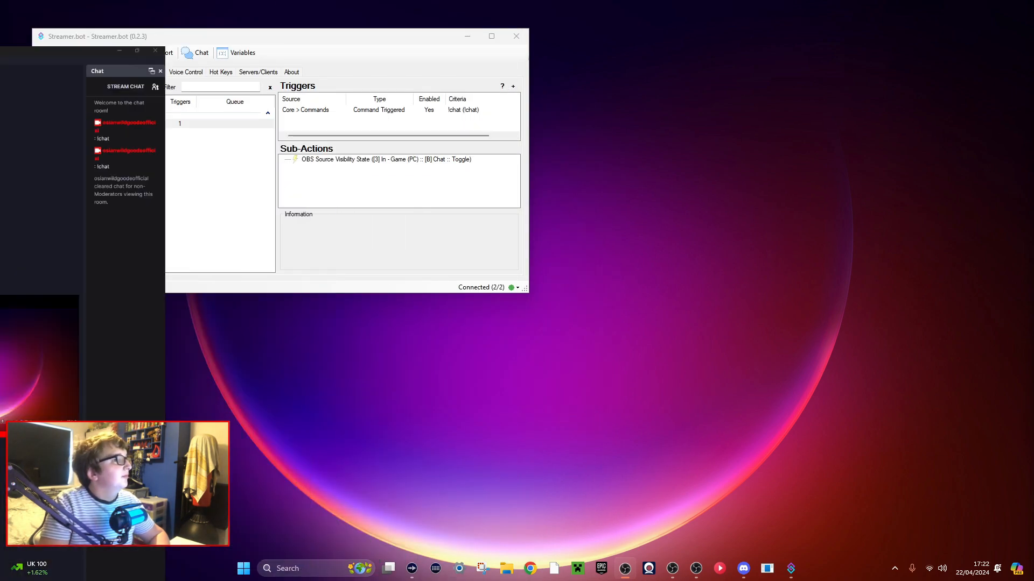
{"action": "left_click_drag", "start_coordinate": [224, 30], "coordinate": [345, 1]}
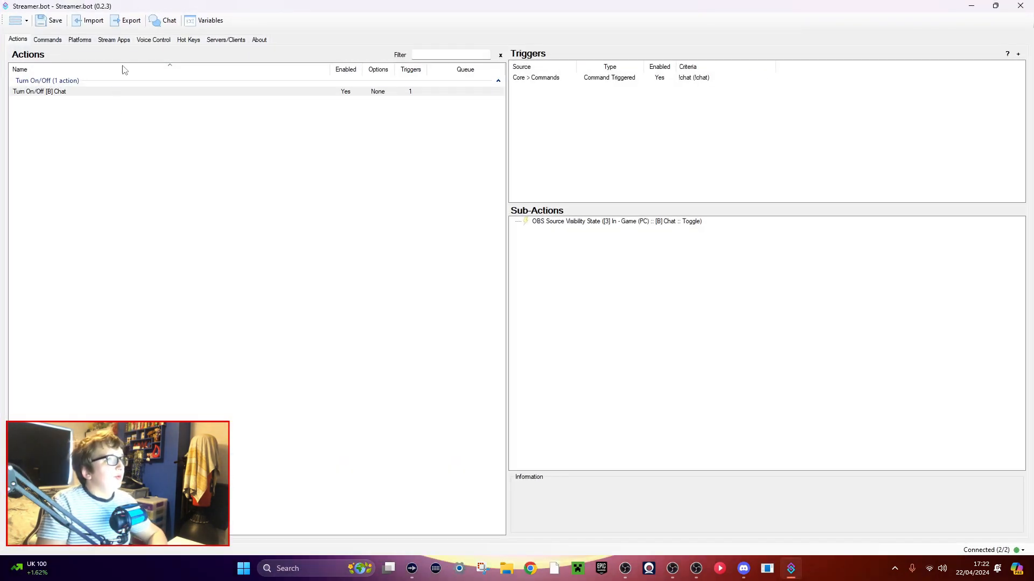
{"action": "left_click", "coordinate": [150, 40]}
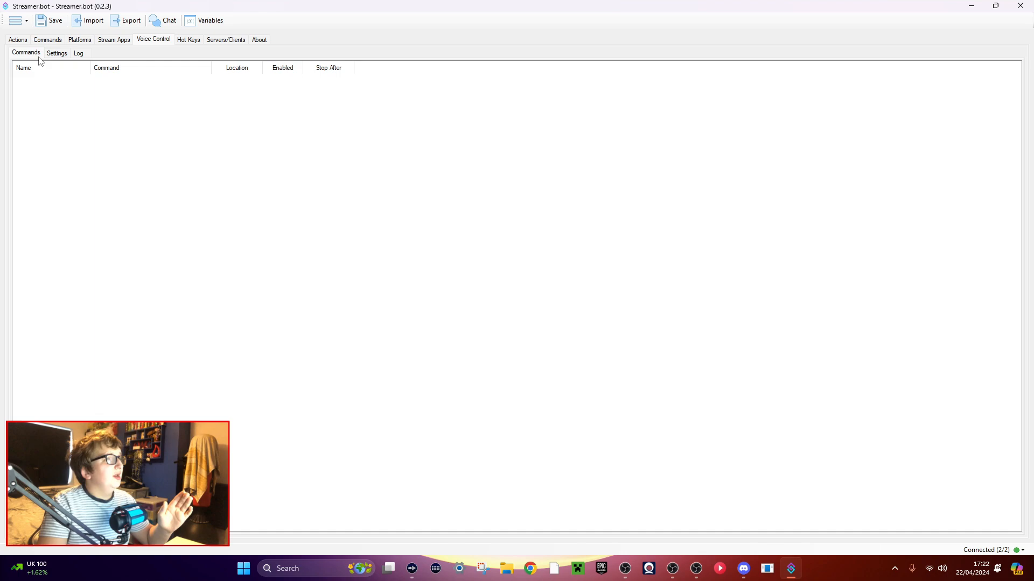
{"action": "left_click", "coordinate": [56, 53]}
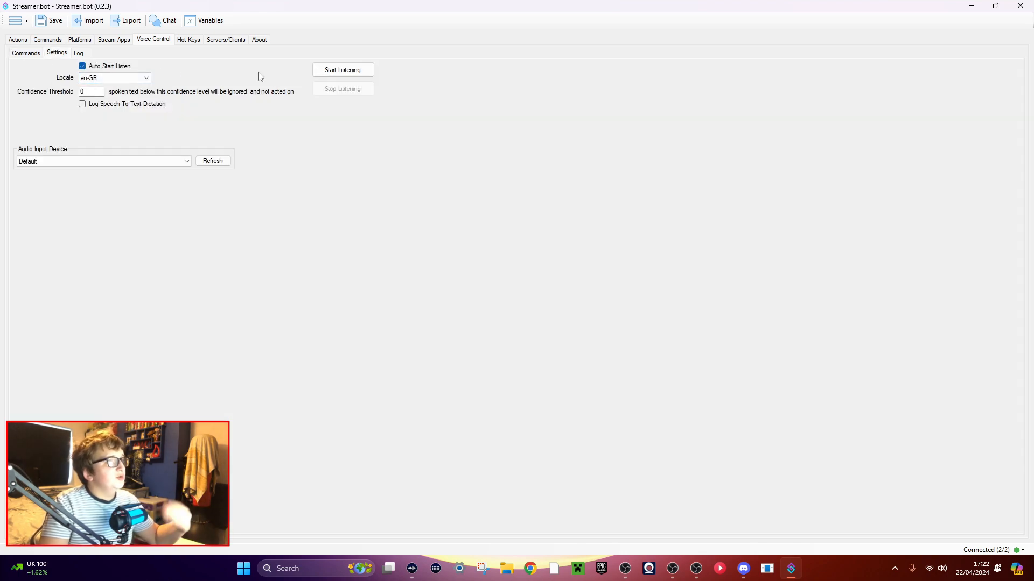
{"action": "left_click", "coordinate": [369, 73]}
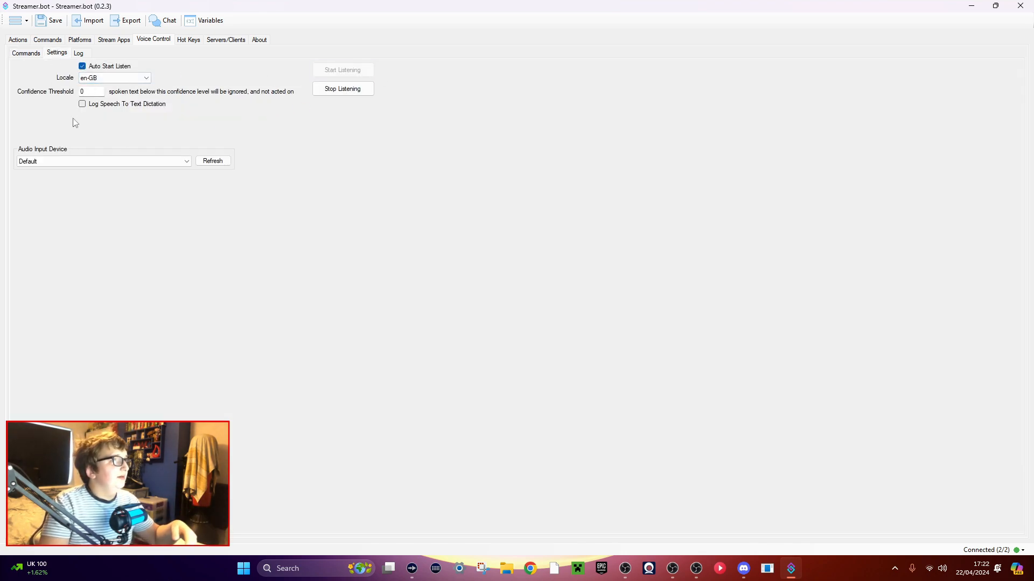
{"action": "left_click", "coordinate": [124, 161]}
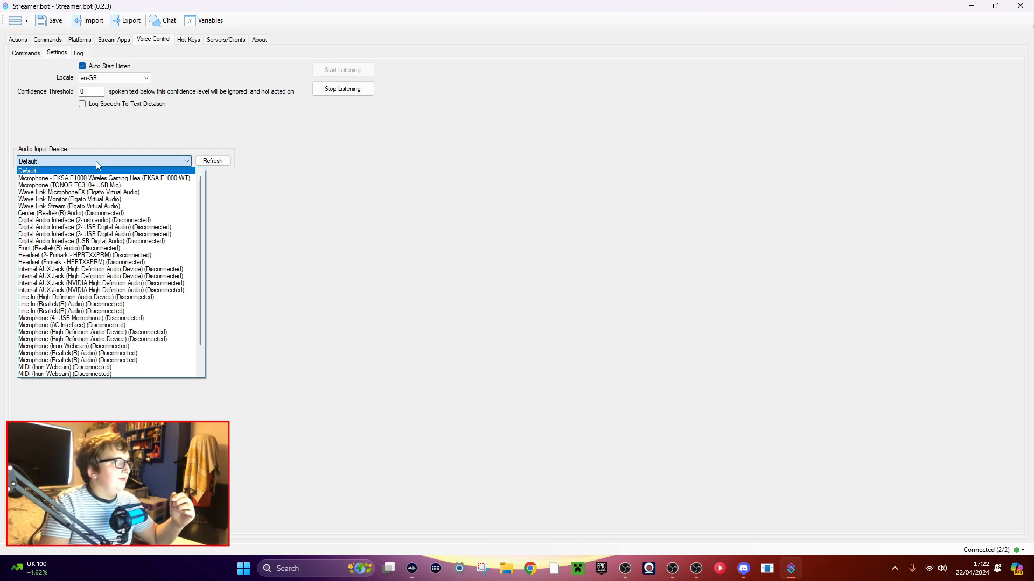
{"action": "left_click", "coordinate": [73, 185]}
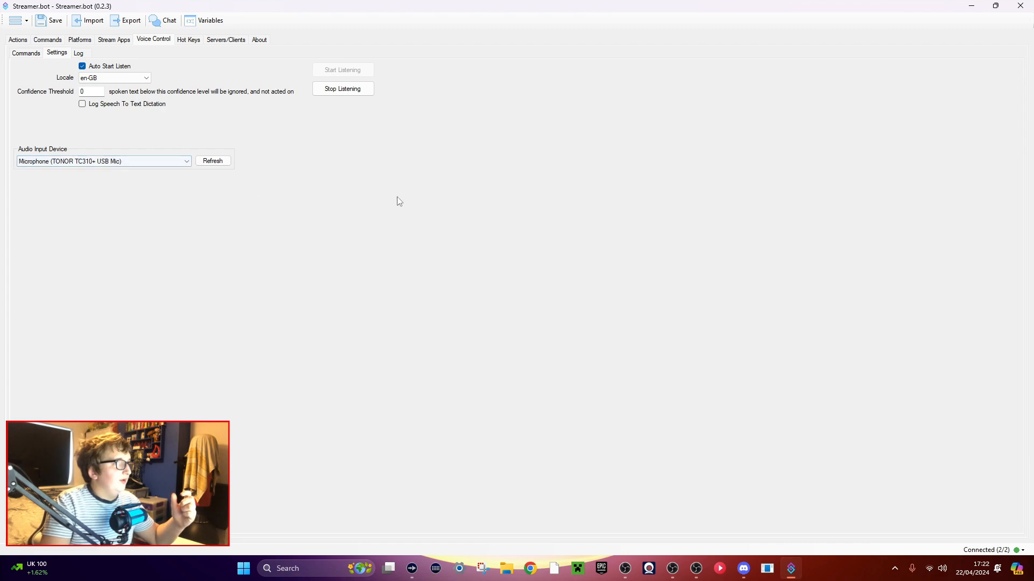
Add a speech-to-text voice command named Chat On with the command text chaton.
{"action": "left_click", "coordinate": [26, 53]}
{"action": "right_click", "coordinate": [89, 180]}
{"action": "left_click", "coordinate": [108, 187]}
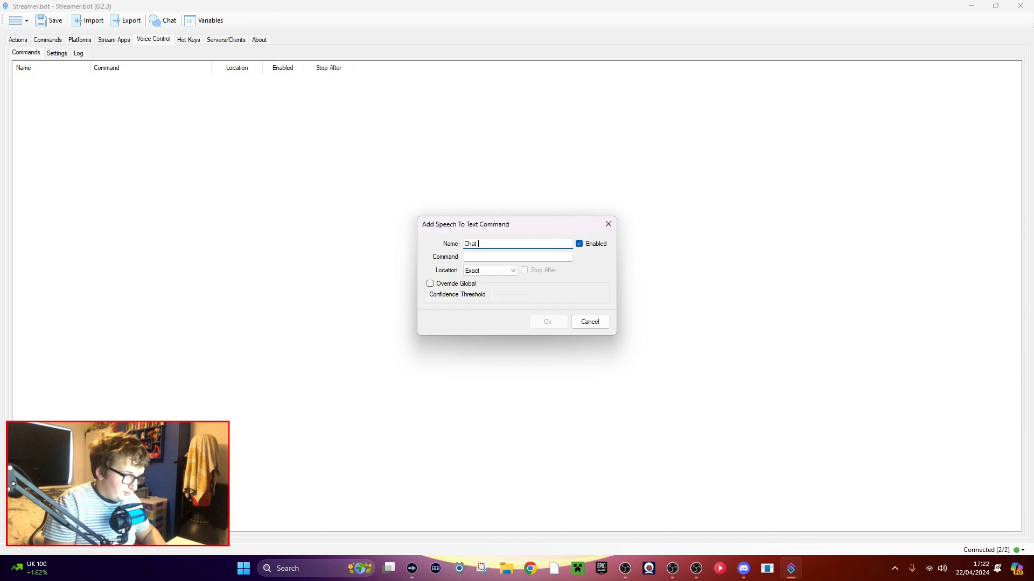
{"action": "left_click", "coordinate": [485, 256]}
{"action": "left_click_drag", "start_coordinate": [499, 244], "coordinate": [373, 244]}
{"action": "key", "text": "ctrl+c"}
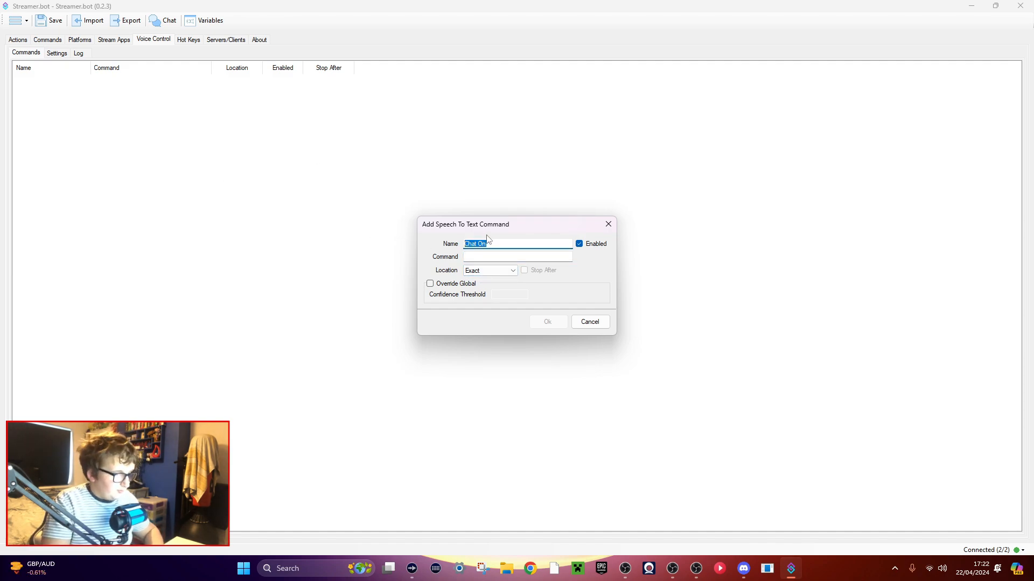
{"action": "left_click", "coordinate": [496, 258]}
{"action": "key", "text": "ctrl+v"}
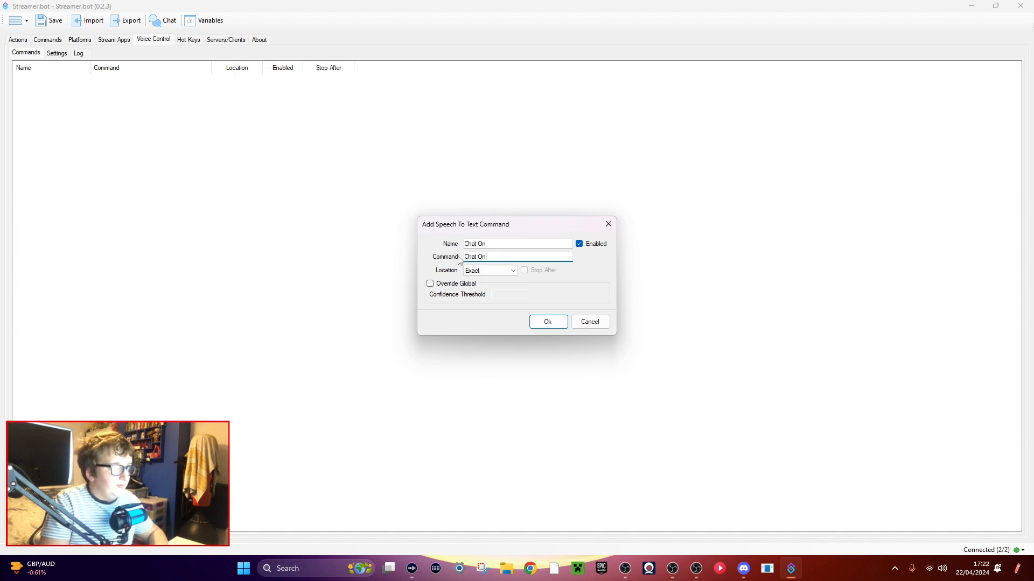
{"action": "key", "text": "BackSpace"}
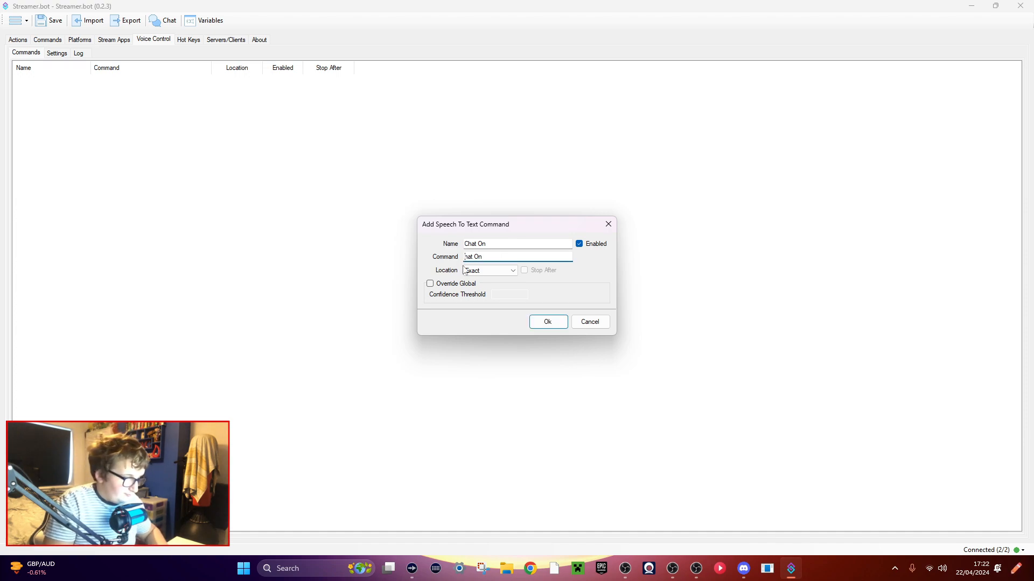
{"action": "type", "text": "c"}
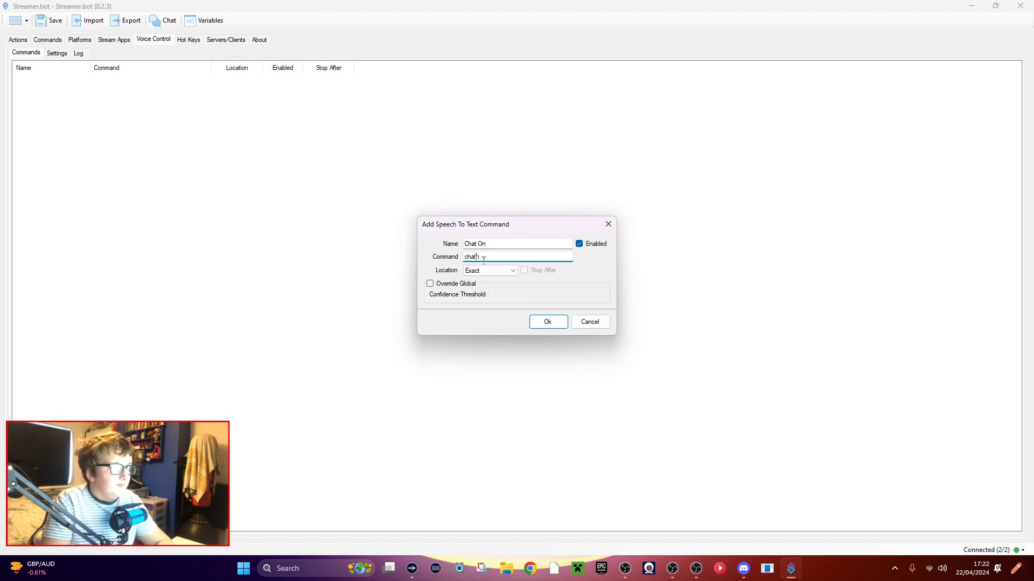
{"action": "left_click", "coordinate": [548, 321]}
{"action": "right_click", "coordinate": [73, 172]}
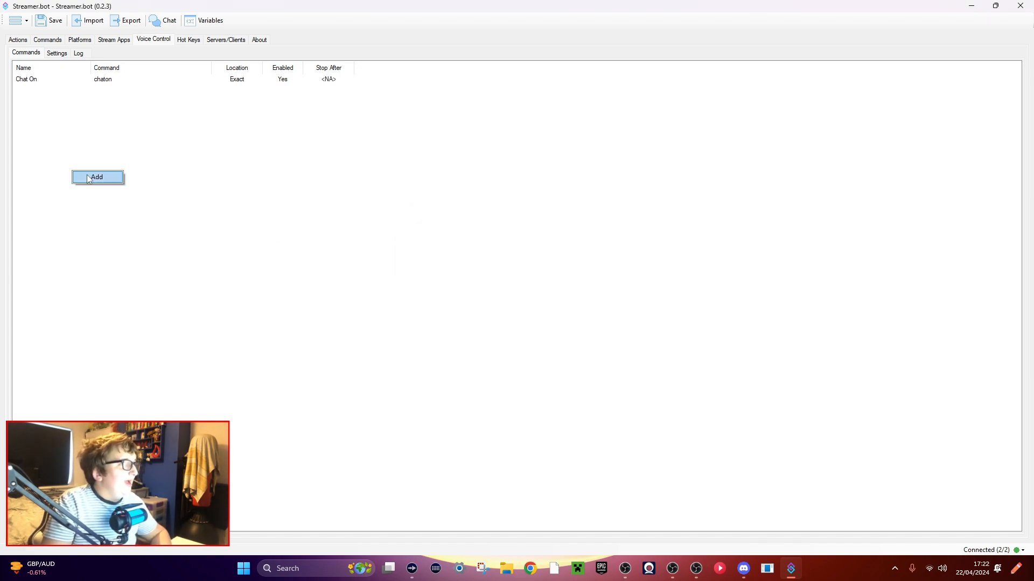
{"action": "left_click", "coordinate": [93, 178]}
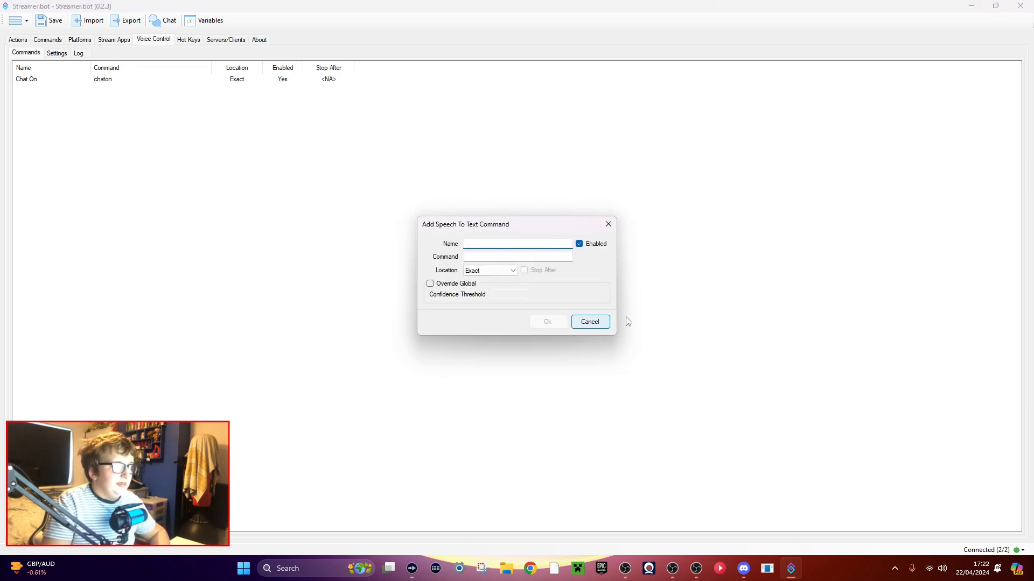
{"action": "left_click", "coordinate": [595, 322]}
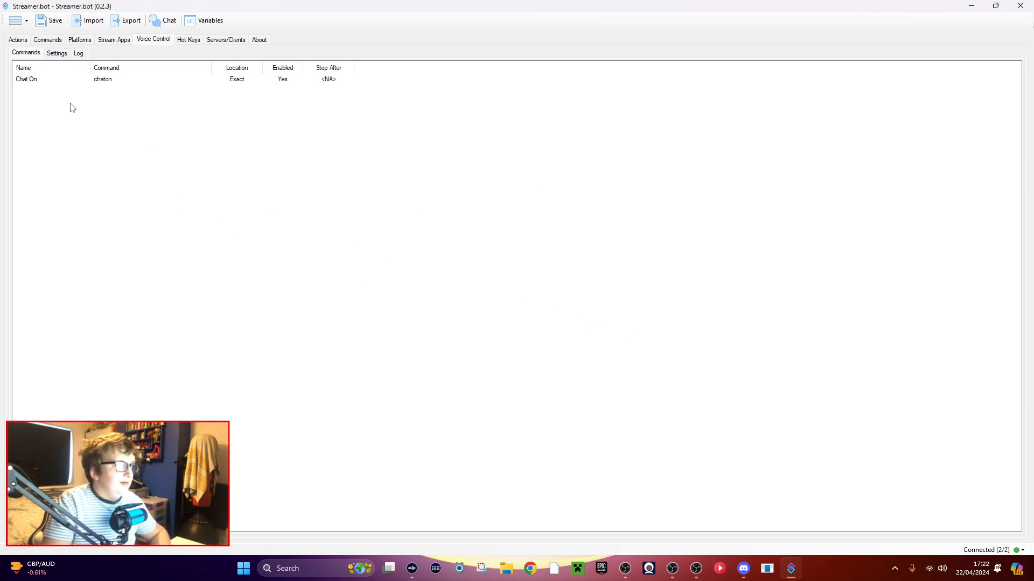
Edit the Chat On voice command's name to Chat On or Off, and restore it to Chat On.
{"action": "double_click", "coordinate": [49, 81]}
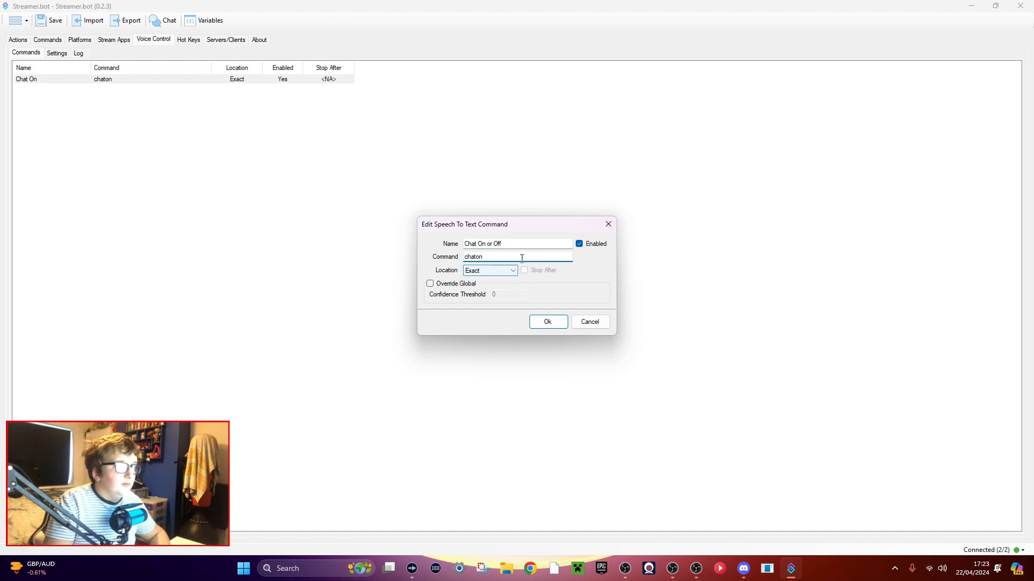
{"action": "left_click_drag", "start_coordinate": [508, 247], "coordinate": [489, 251]}
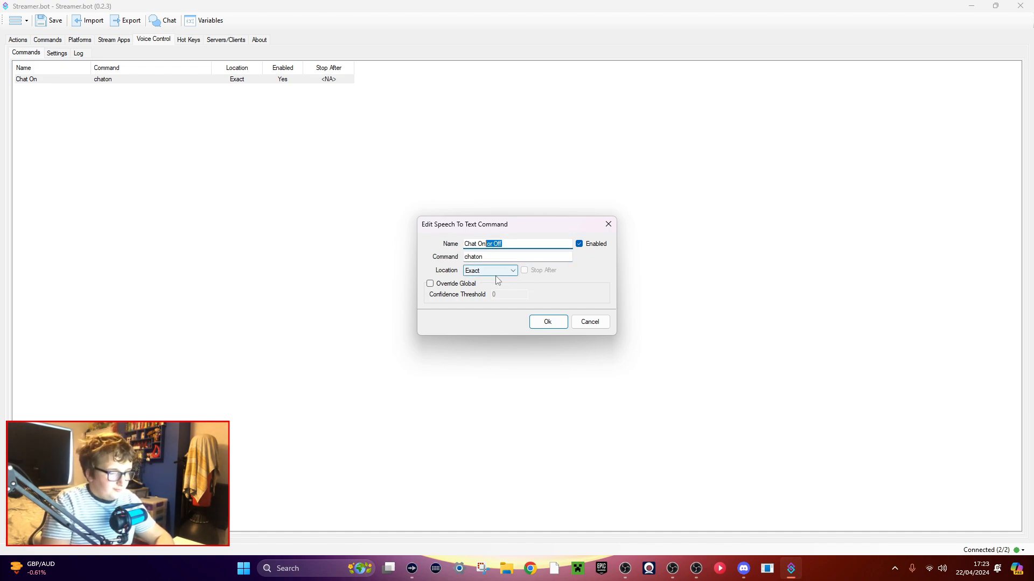
{"action": "key", "text": "BackSpace"}
{"action": "key", "text": "Return"}
Add a speech-to-text voice command named Chat Off with the command text chatoff.
{"action": "right_click", "coordinate": [59, 133]}
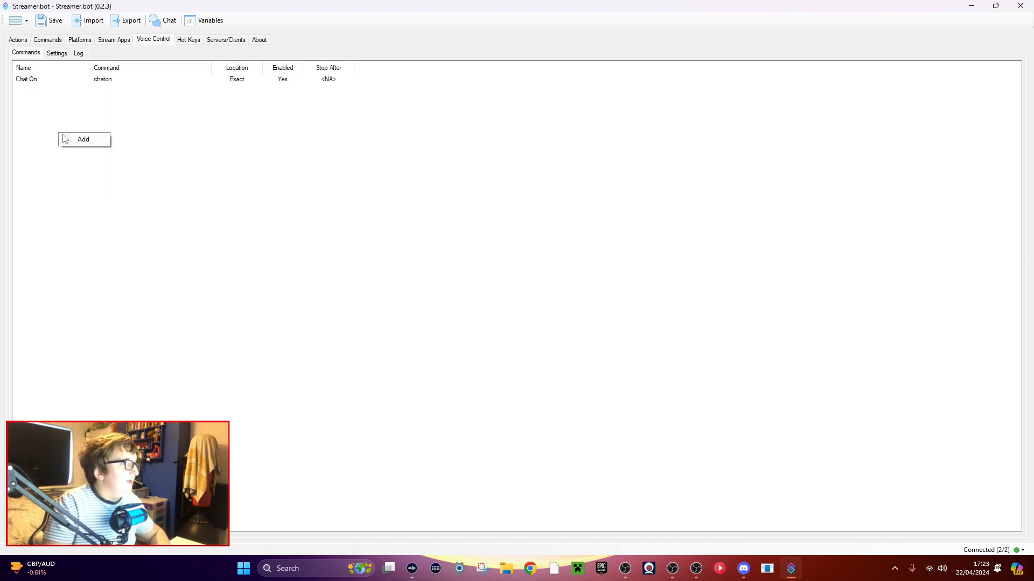
{"action": "left_click", "coordinate": [86, 141]}
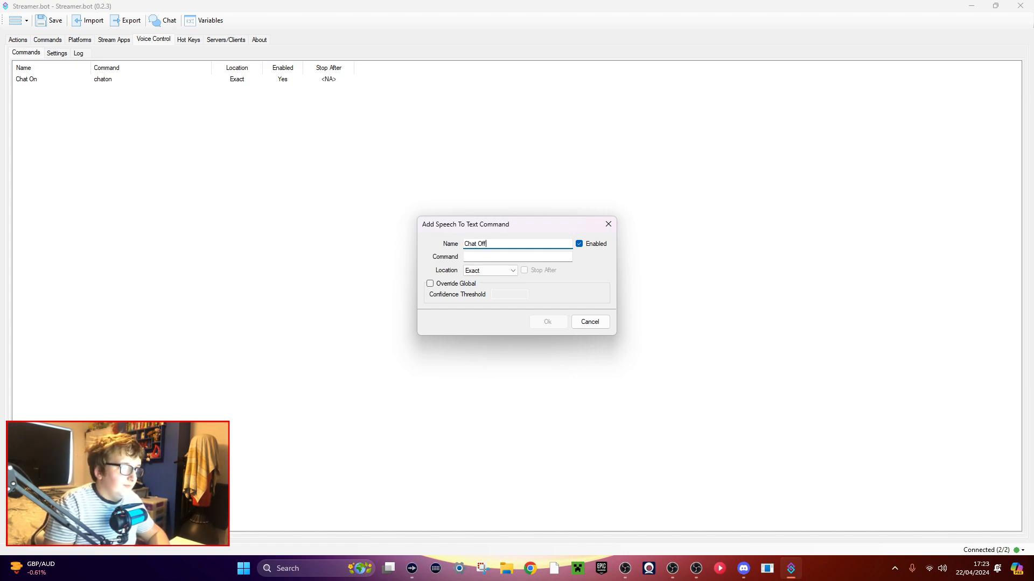
{"action": "left_click_drag", "start_coordinate": [491, 244], "coordinate": [438, 242]}
{"action": "key", "text": "ctrl+c"}
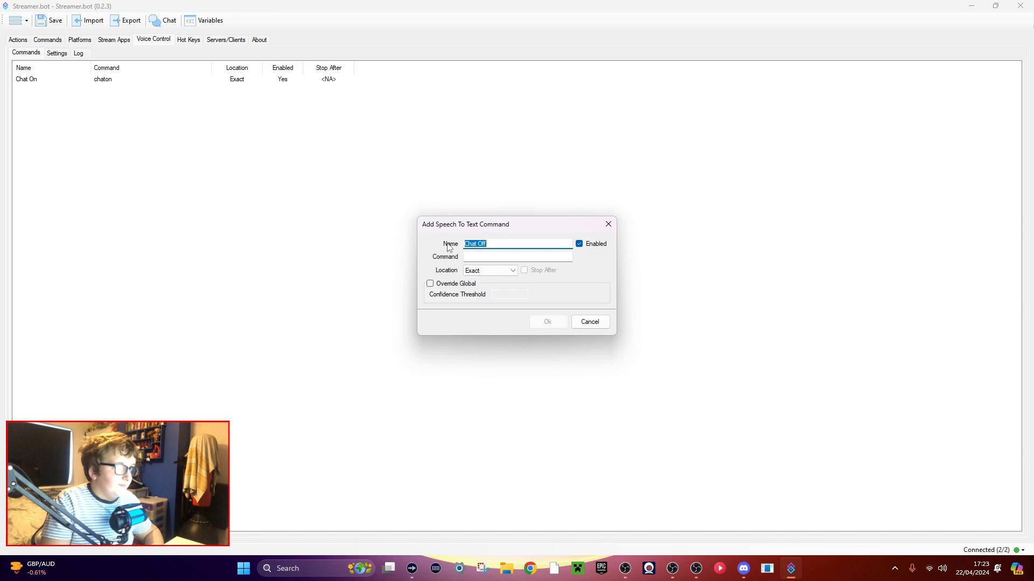
{"action": "left_click", "coordinate": [467, 258]}
{"action": "key", "text": "ctrl+v"}
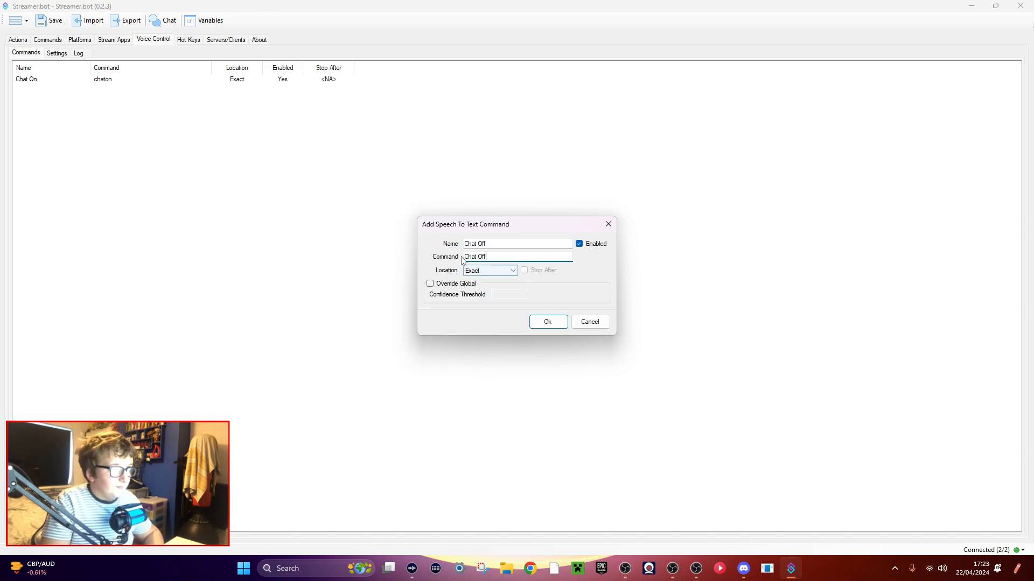
{"action": "key", "text": "BackSpace"}
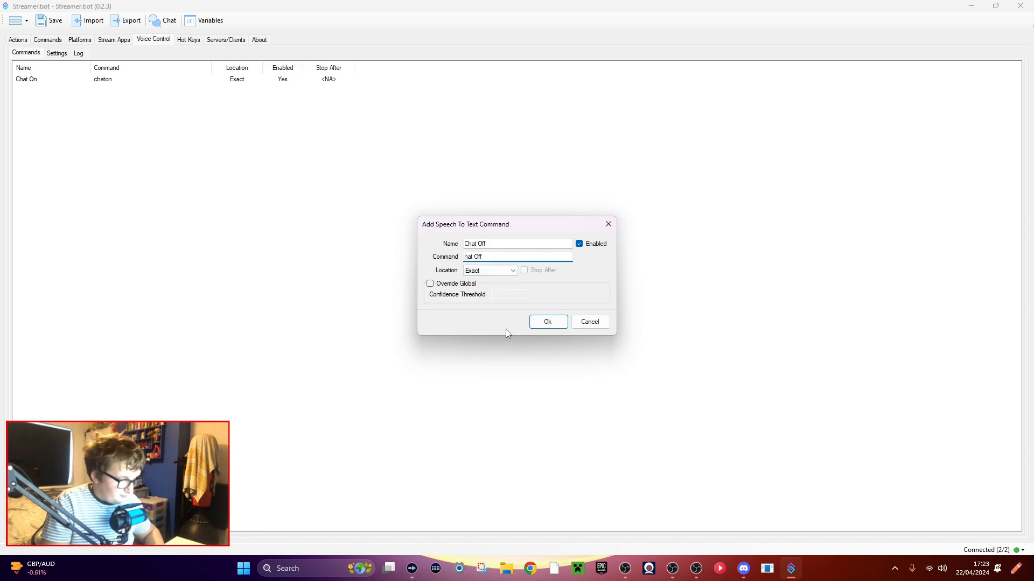
{"action": "type", "text": "c"}
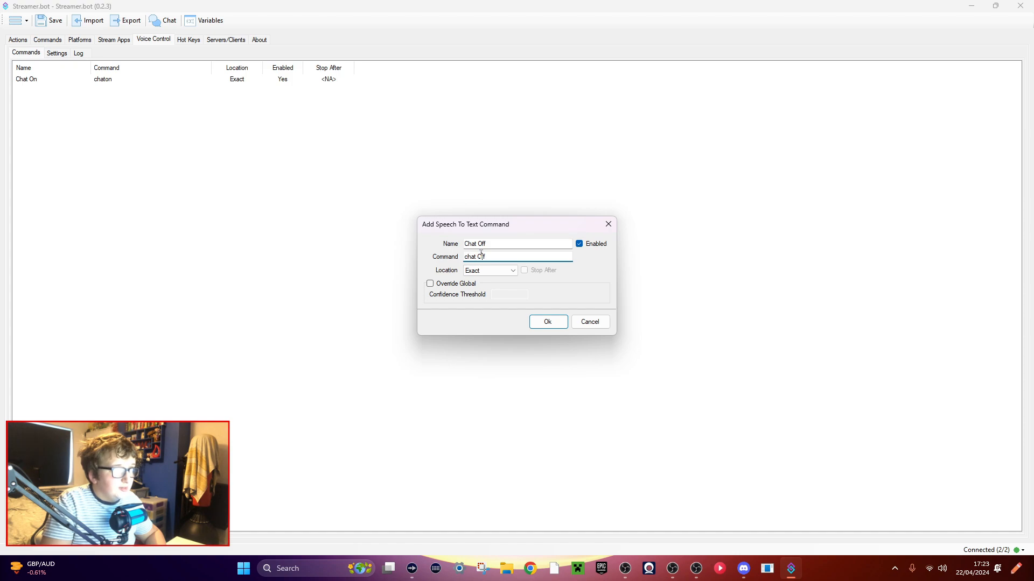
{"action": "left_click_drag", "start_coordinate": [481, 254], "coordinate": [474, 255]}
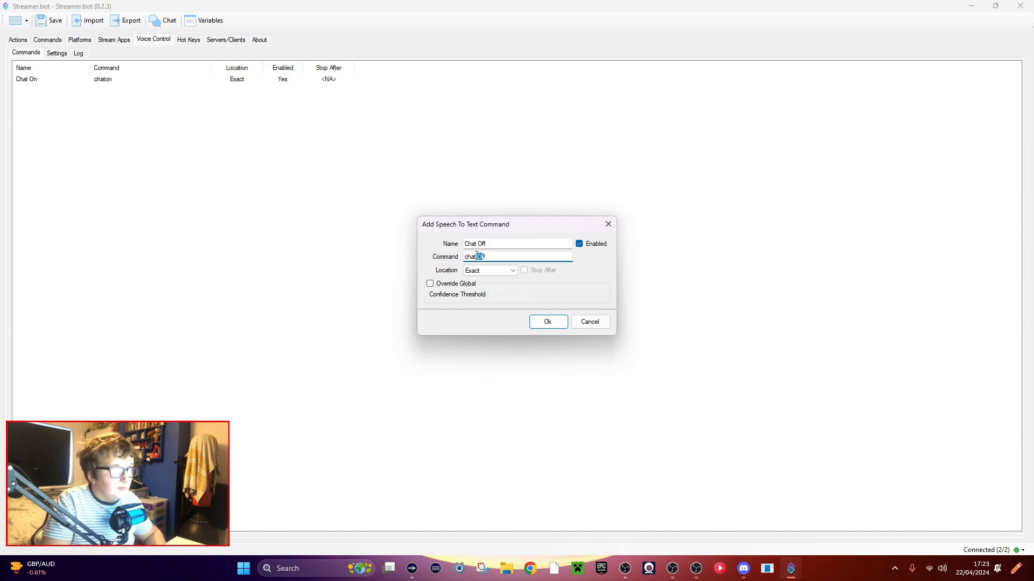
{"action": "type", "text": "o"}
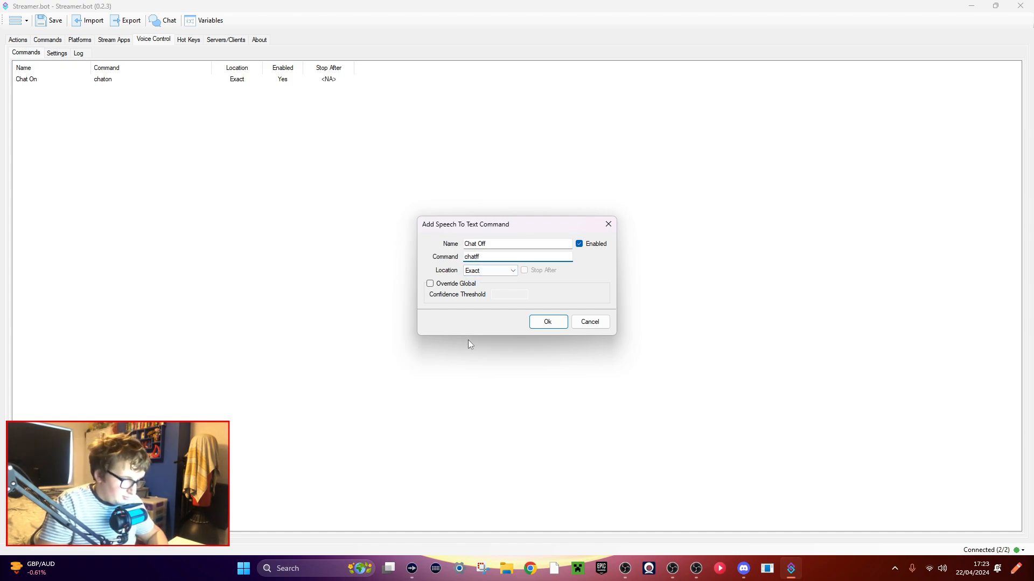
{"action": "left_click", "coordinate": [547, 327]}
Add a Core voice control command trigger for Chat On to the Turn On/Off [B] Chat action.
{"action": "left_click", "coordinate": [18, 39]}
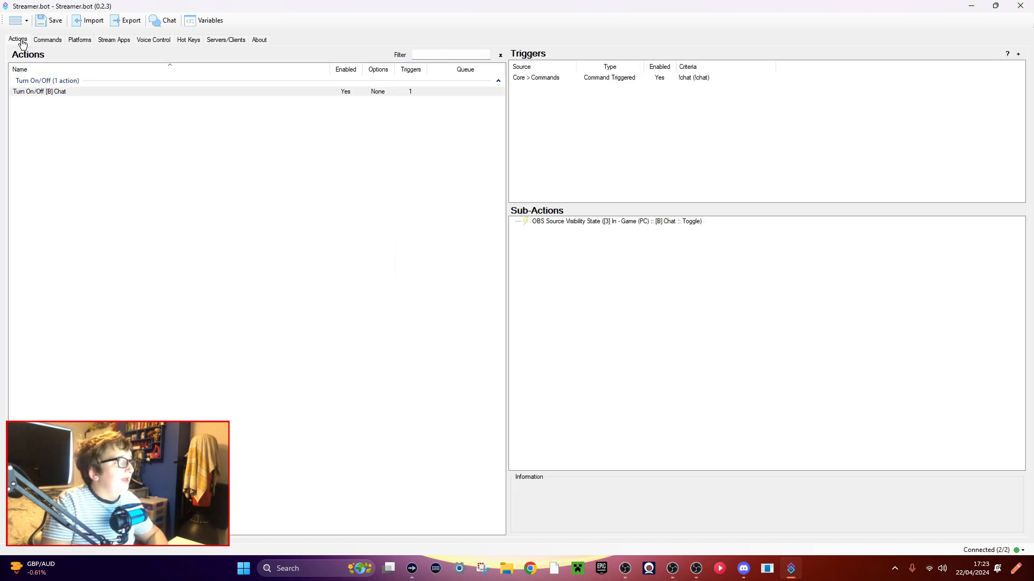
{"action": "right_click", "coordinate": [569, 110]}
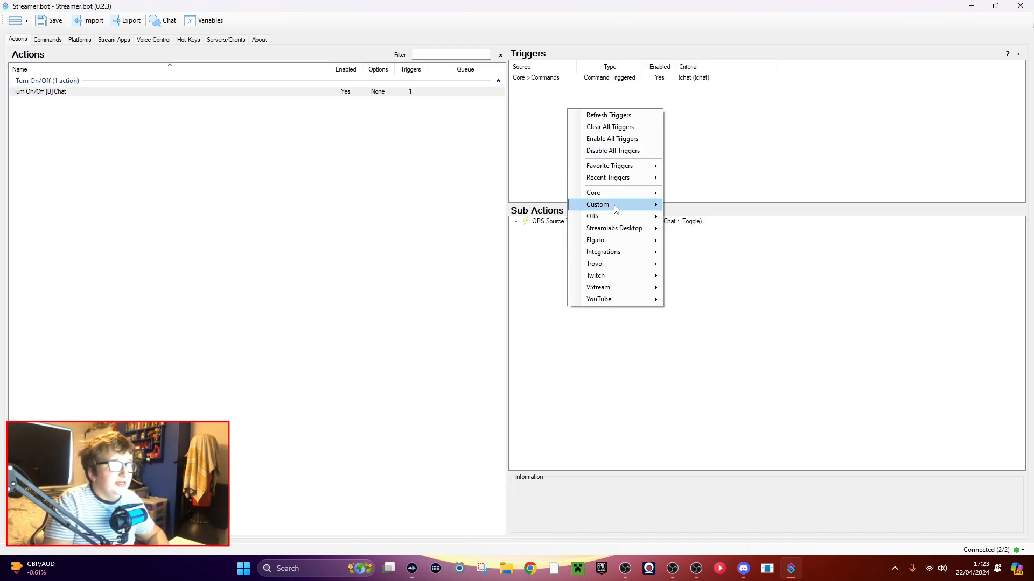
{"action": "mouse_move", "coordinate": [617, 207]}
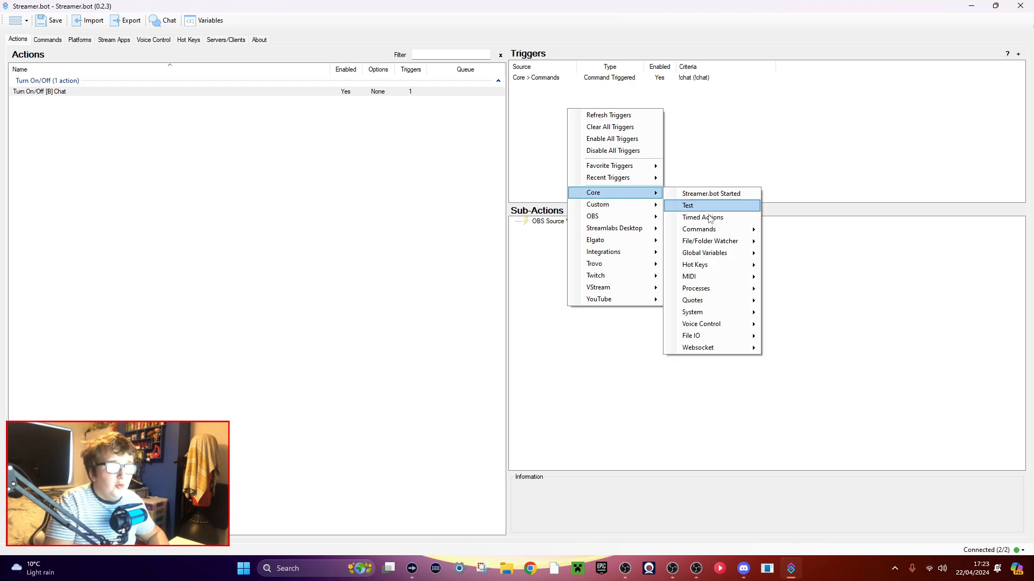
{"action": "mouse_move", "coordinate": [702, 324]}
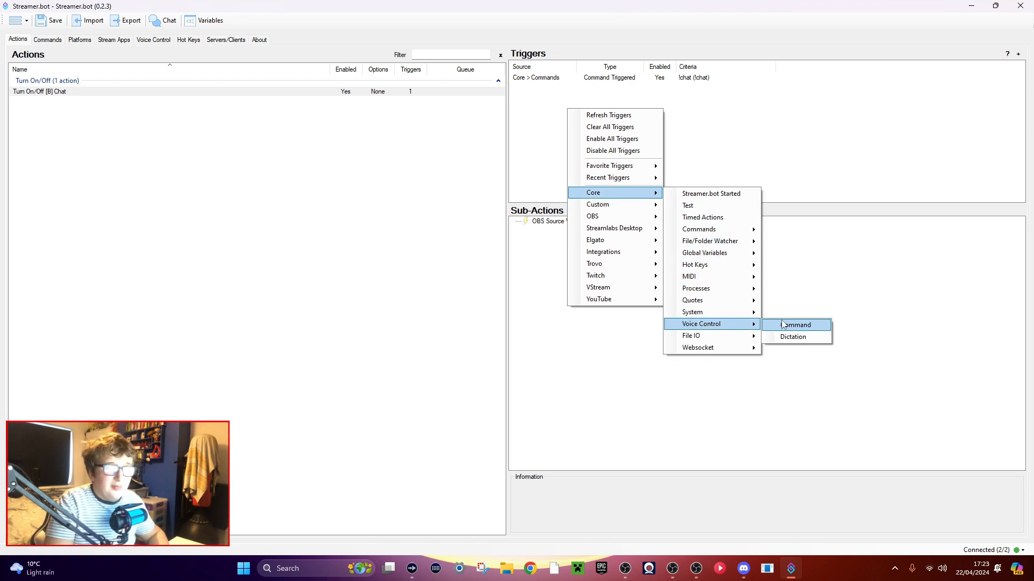
{"action": "left_click", "coordinate": [799, 326]}
{"action": "left_click", "coordinate": [512, 273]}
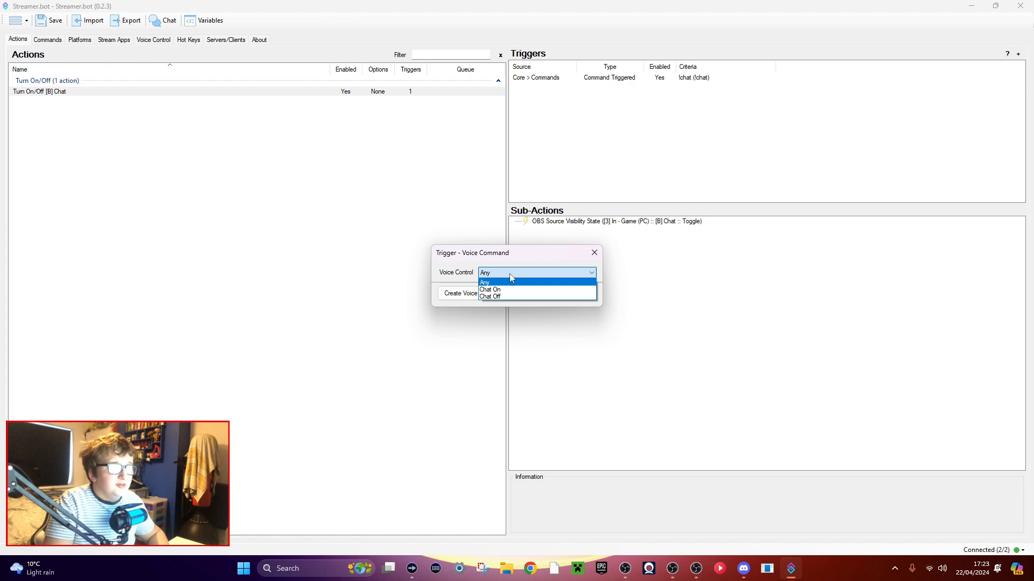
{"action": "left_click", "coordinate": [494, 291]}
{"action": "left_click", "coordinate": [554, 305]}
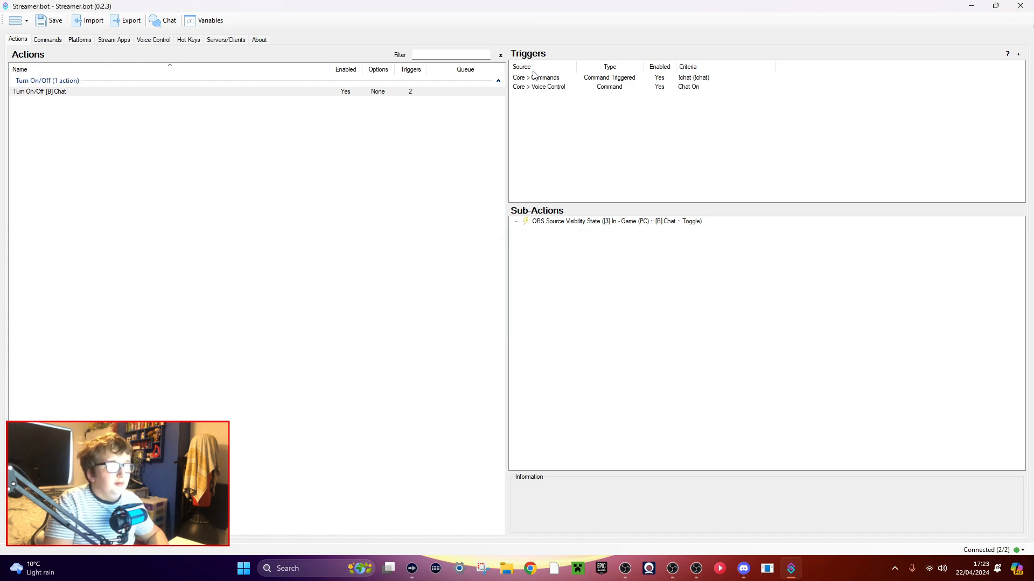
Duplicate the Chat On voice trigger within the action and set the copy's voice command to Chat Off.
{"action": "right_click", "coordinate": [536, 121]}
{"action": "right_click", "coordinate": [535, 89]}
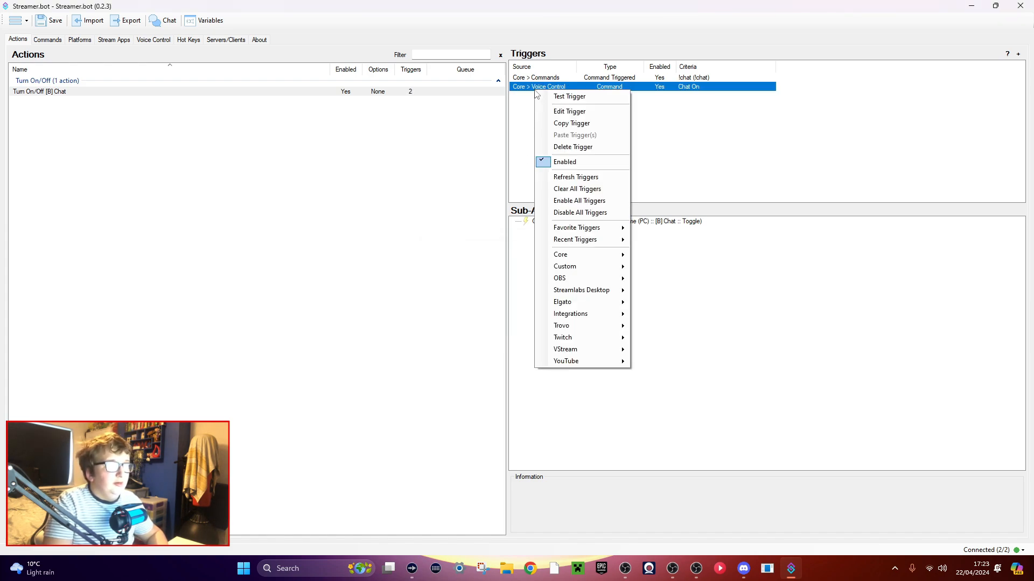
{"action": "left_click", "coordinate": [568, 125]}
{"action": "right_click", "coordinate": [563, 125]}
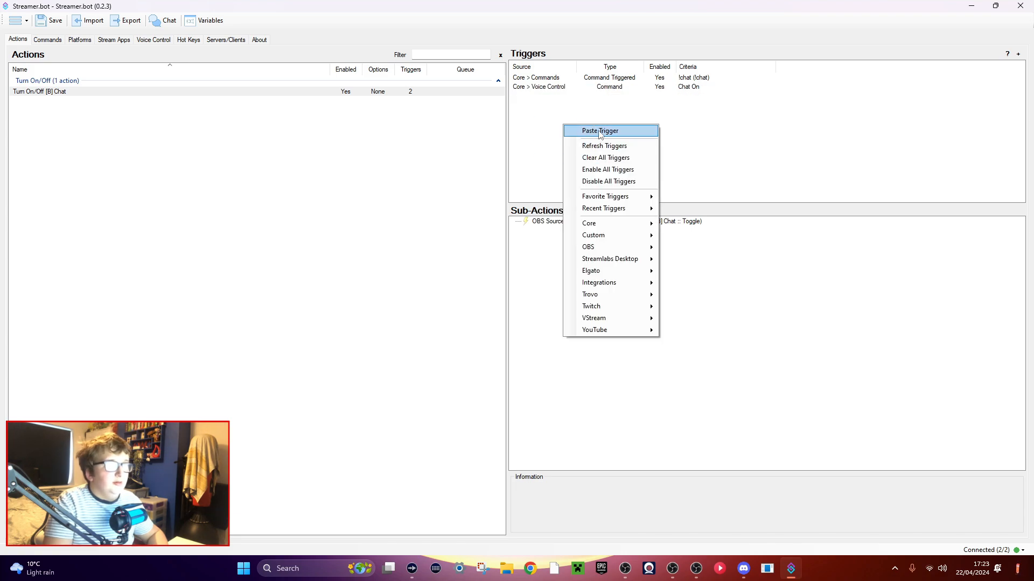
{"action": "left_click", "coordinate": [590, 131]}
{"action": "double_click", "coordinate": [548, 97]}
{"action": "left_click", "coordinate": [500, 273]}
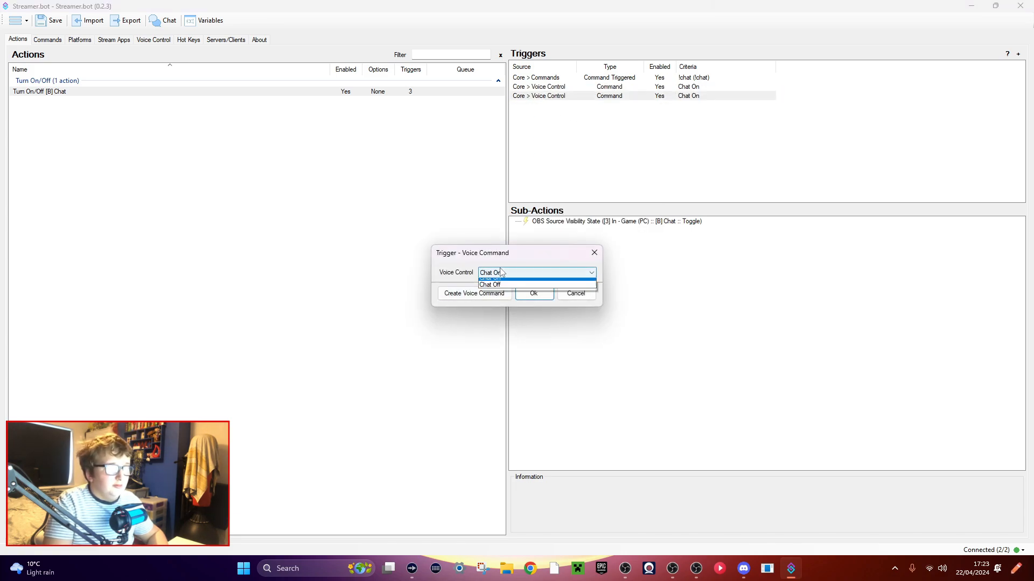
{"action": "left_click", "coordinate": [490, 295]}
{"action": "left_click", "coordinate": [529, 296]}
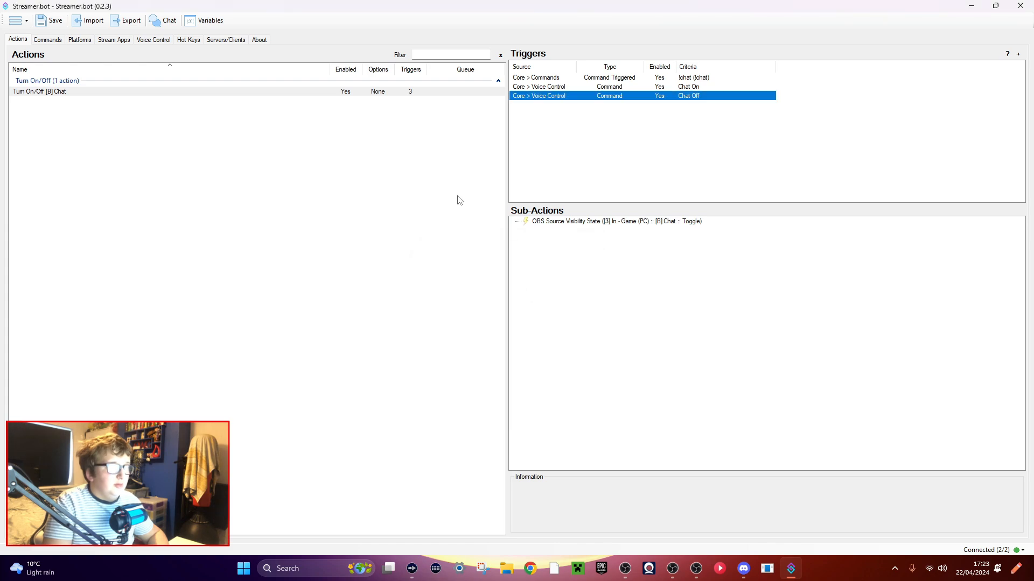
{"action": "left_click", "coordinate": [603, 141]}
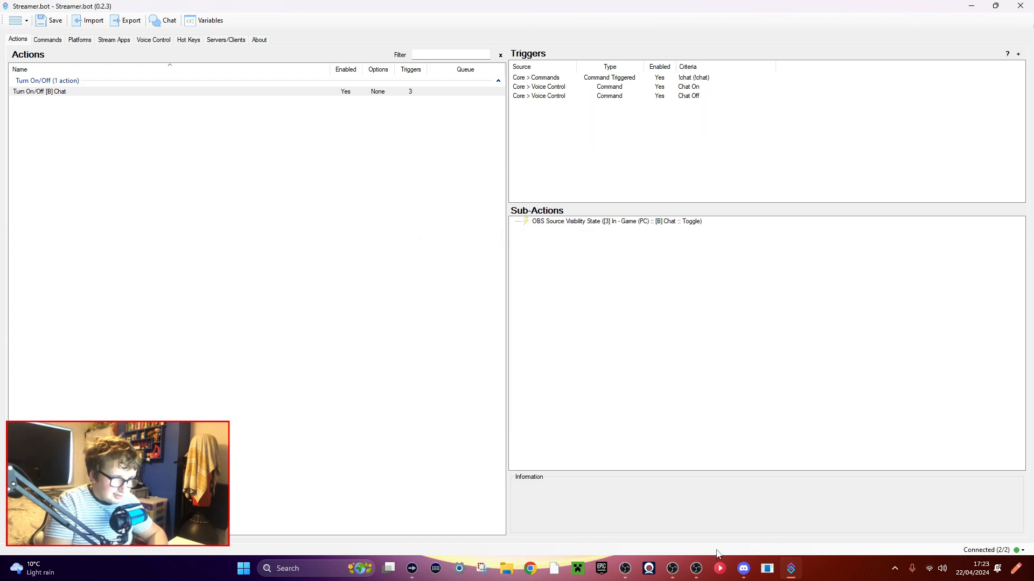
Switch to OBS Studio, move its window onto the other monitor, and return to Streamer.bot's action list.
{"action": "left_click", "coordinate": [625, 568]}
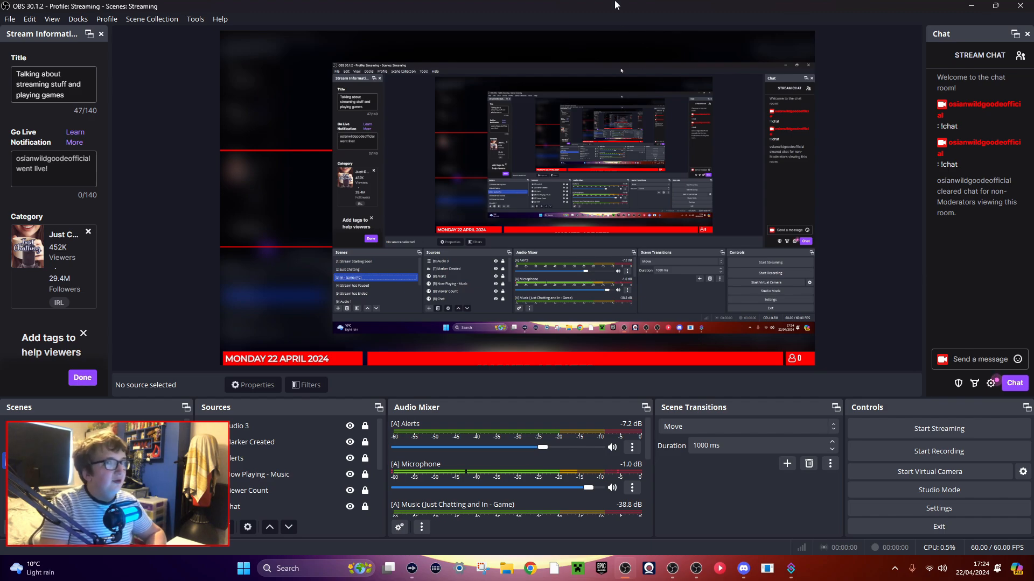
{"action": "left_click_drag", "start_coordinate": [616, 5], "coordinate": [0, 5]}
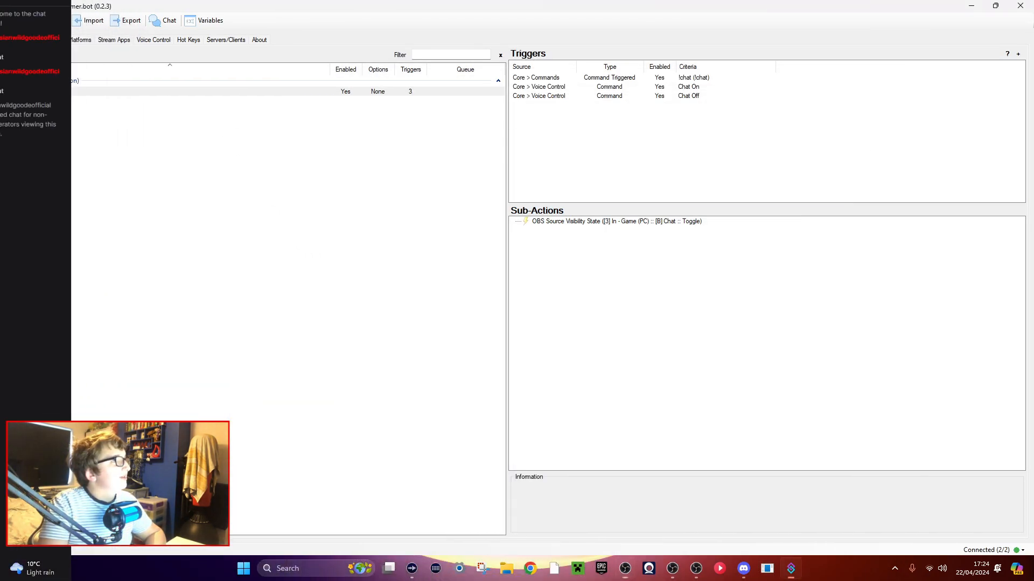
{"action": "left_click", "coordinate": [125, 112]}
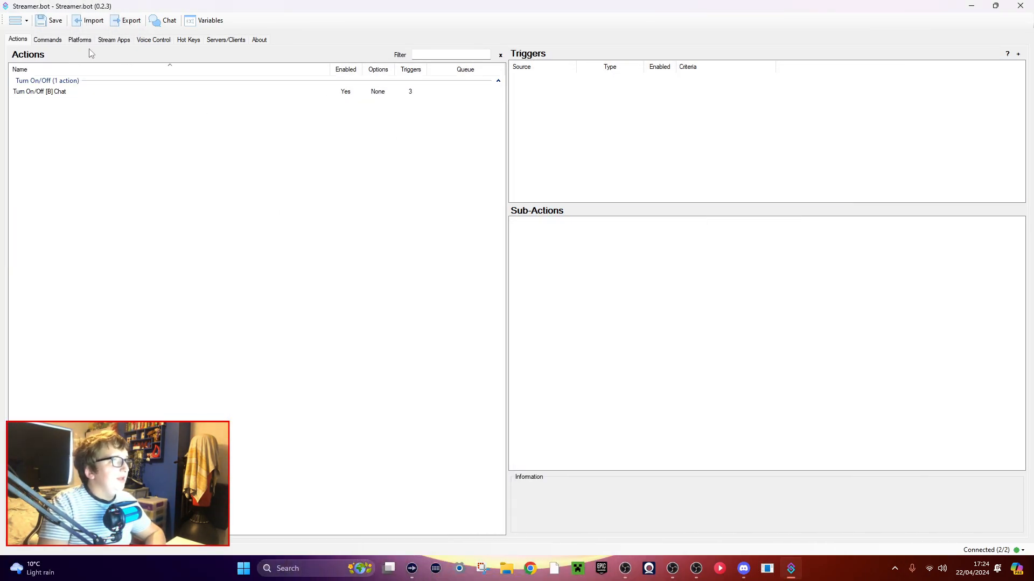
Start a new global hot key in Streamer.bot and set its key to F7.
{"action": "left_click", "coordinate": [193, 48]}
{"action": "right_click", "coordinate": [206, 165]}
{"action": "left_click", "coordinate": [226, 171]}
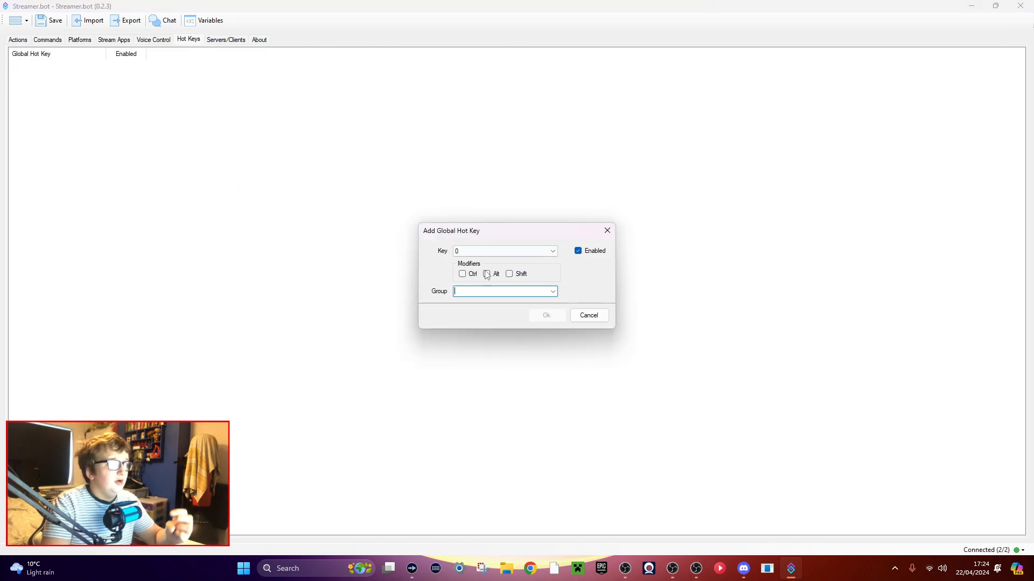
{"action": "left_click", "coordinate": [474, 251]}
{"action": "scroll", "coordinate": [472, 331], "scroll_direction": "down", "scroll_amount": 5}
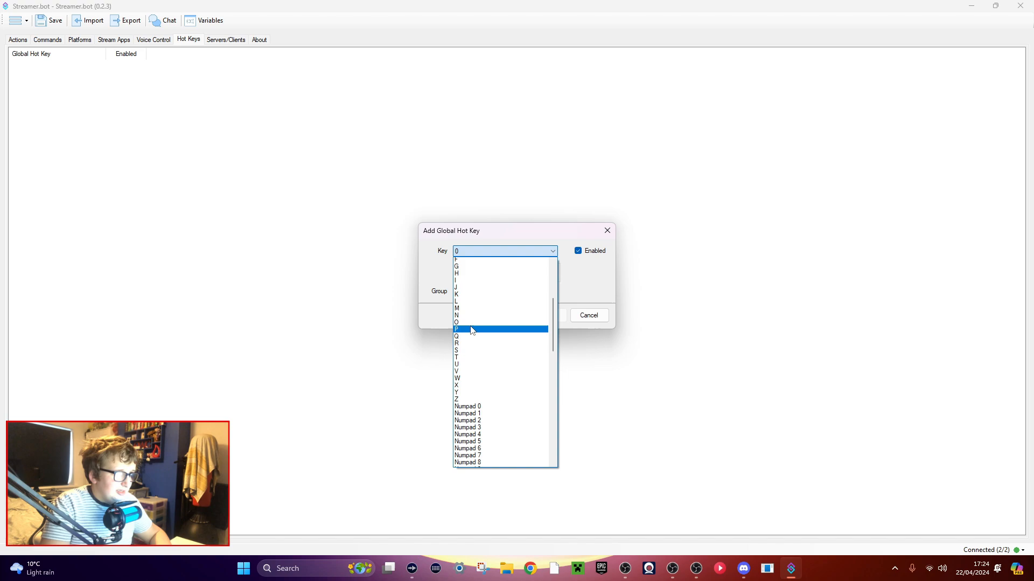
{"action": "scroll", "coordinate": [471, 334], "scroll_direction": "down", "scroll_amount": 15}
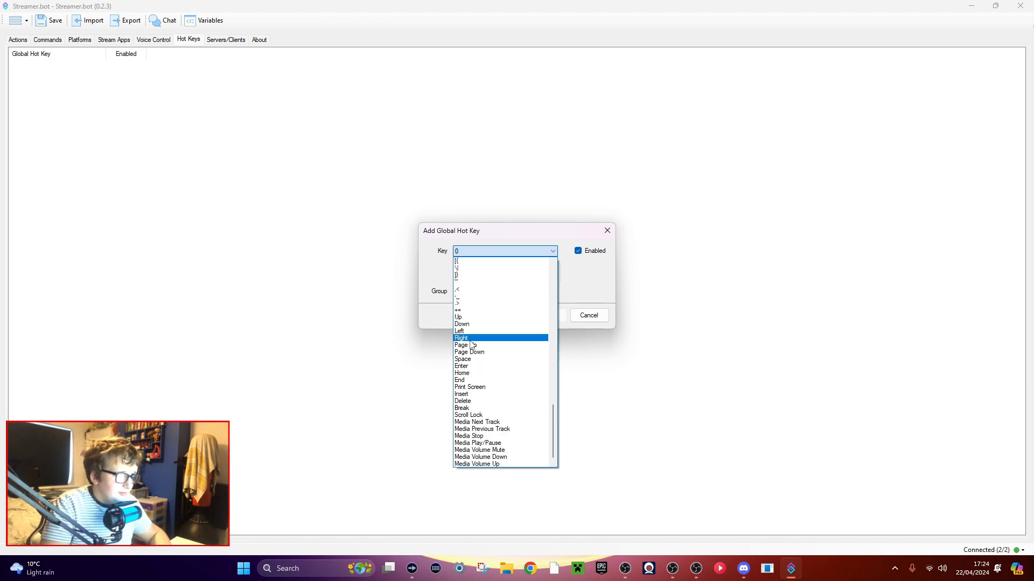
{"action": "scroll", "coordinate": [466, 379], "scroll_direction": "up", "scroll_amount": 4}
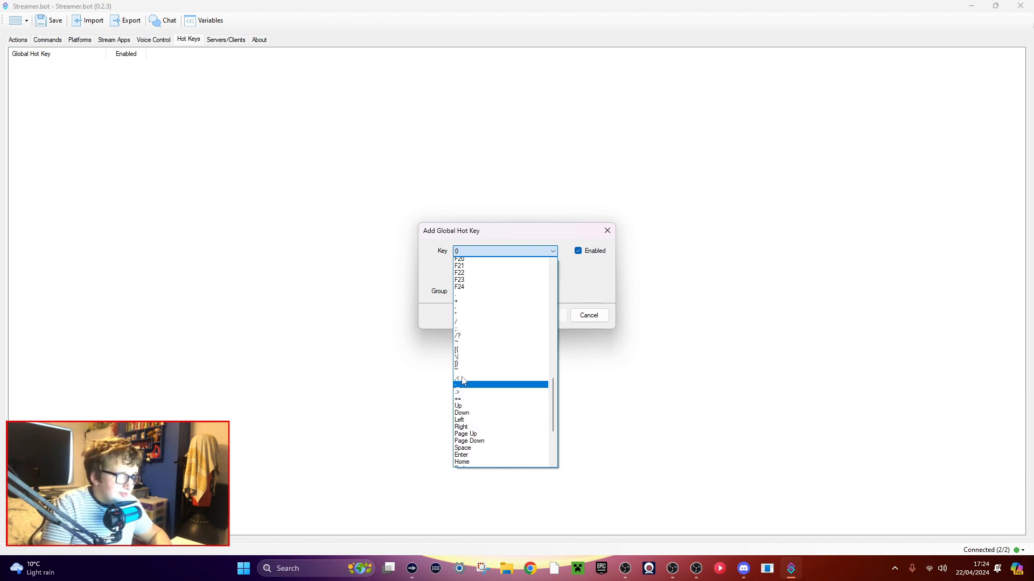
{"action": "scroll", "coordinate": [462, 381], "scroll_direction": "up", "scroll_amount": 7}
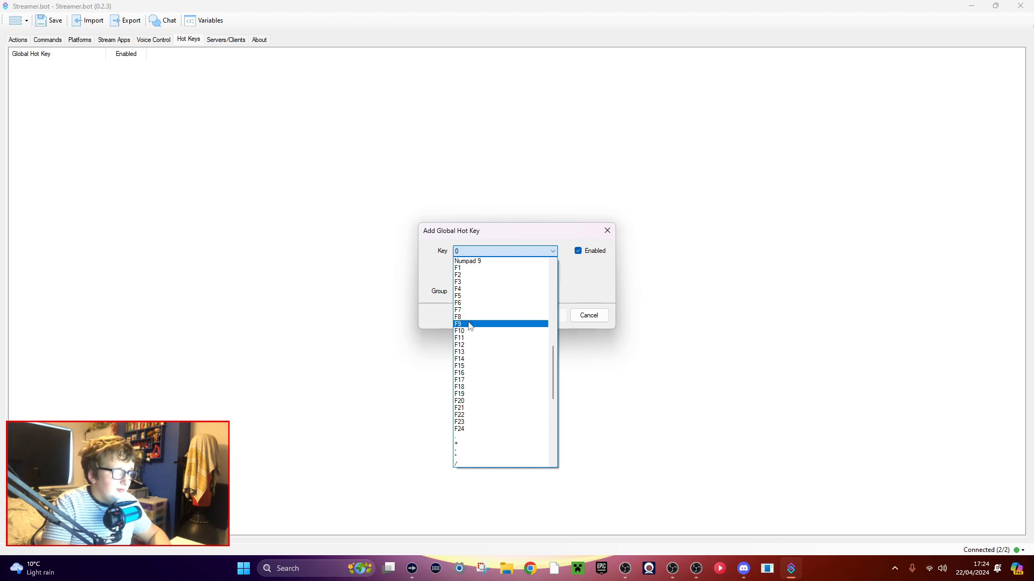
{"action": "left_click", "coordinate": [468, 311]}
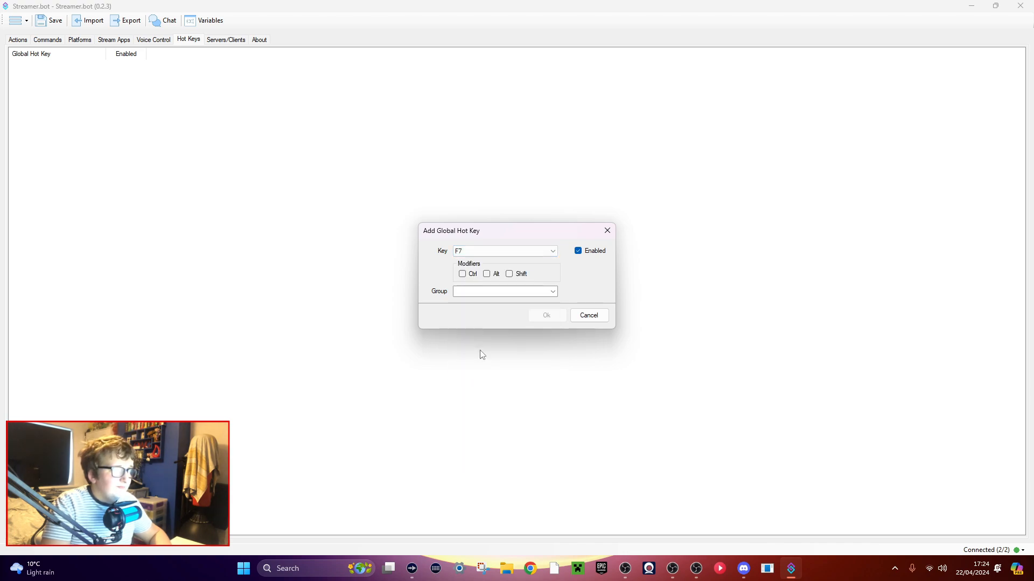
Change the hot key to F12 with the Shift modifier and the group Turn On/Off, and try to add it.
{"action": "left_click", "coordinate": [473, 251]}
{"action": "scroll", "coordinate": [463, 312], "scroll_direction": "up", "scroll_amount": 4}
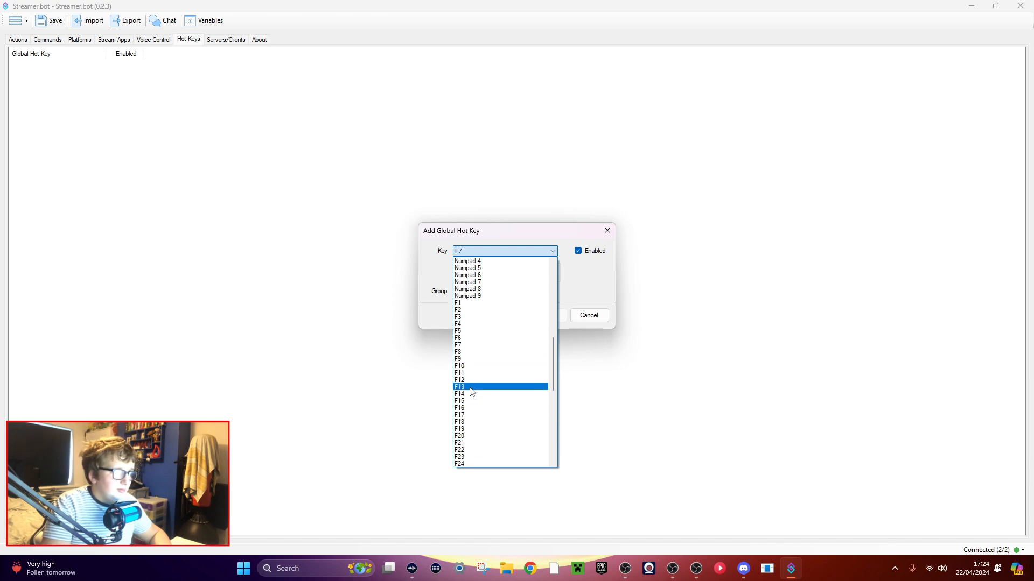
{"action": "left_click", "coordinate": [469, 380]}
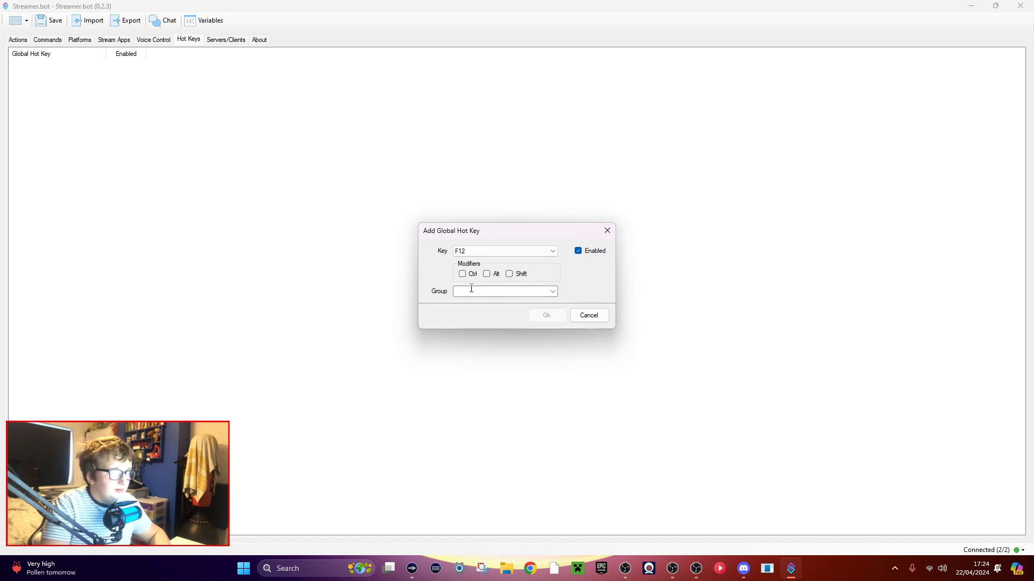
{"action": "left_click", "coordinate": [516, 276]}
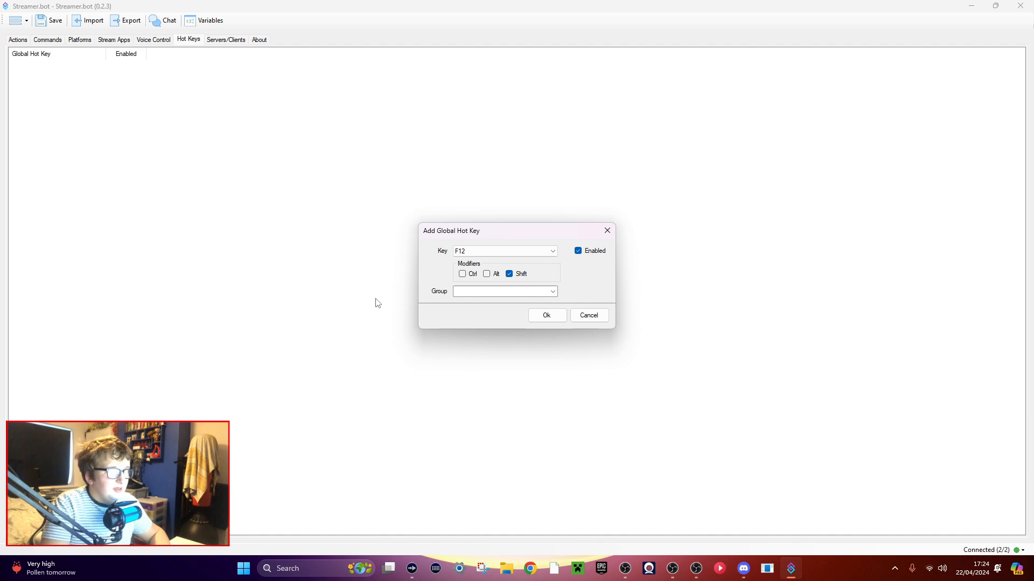
{"action": "left_click", "coordinate": [475, 291]}
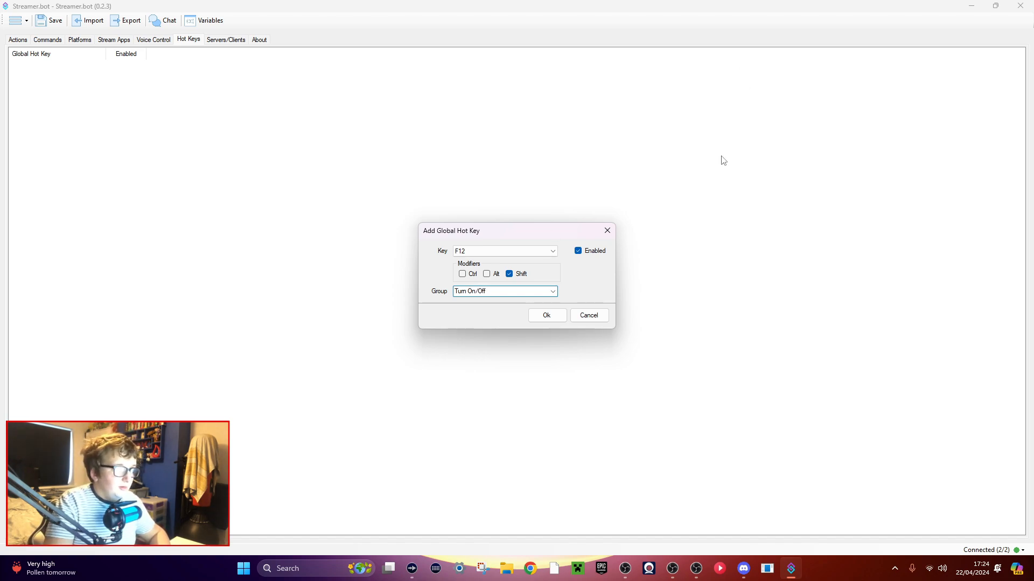
{"action": "left_click", "coordinate": [545, 316]}
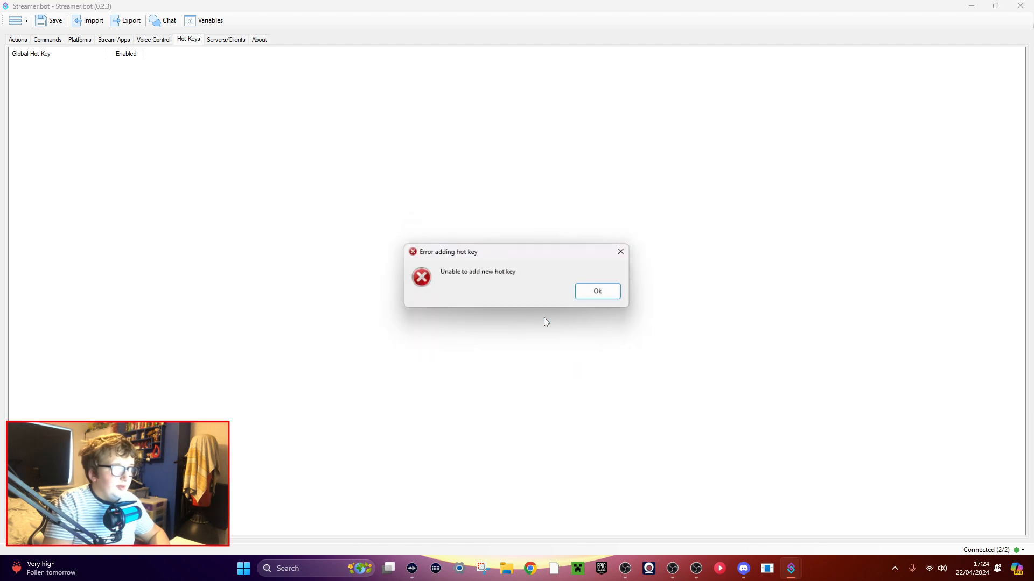
{"action": "left_click", "coordinate": [598, 293]}
Add an enabled global hot key using the letter O with the Ctrl modifier and no group.
{"action": "right_click", "coordinate": [229, 190]}
{"action": "left_click", "coordinate": [252, 194]}
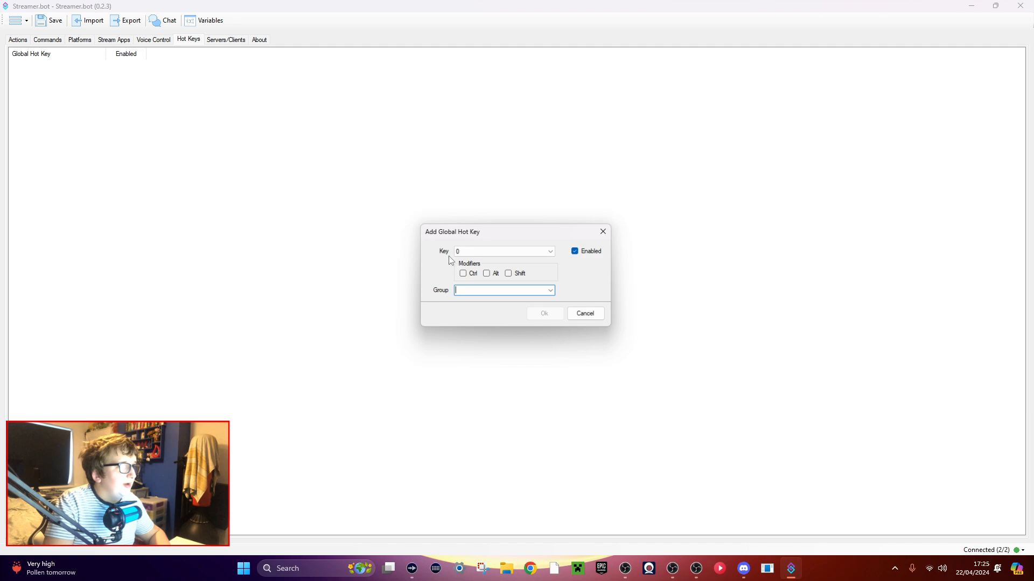
{"action": "left_click", "coordinate": [469, 252]}
{"action": "scroll", "coordinate": [463, 350], "scroll_direction": "down", "scroll_amount": 10}
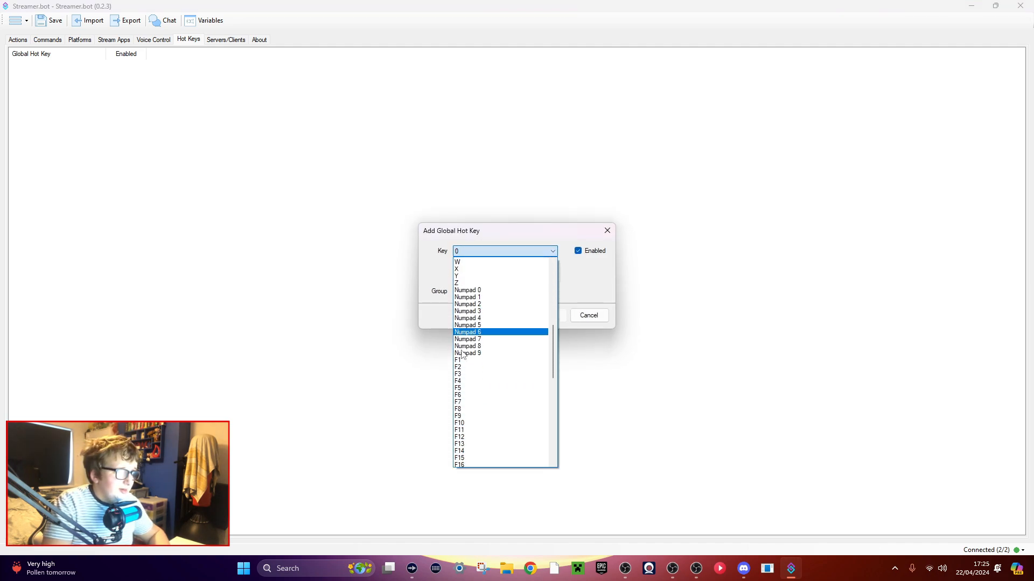
{"action": "scroll", "coordinate": [461, 354], "scroll_direction": "up", "scroll_amount": 7}
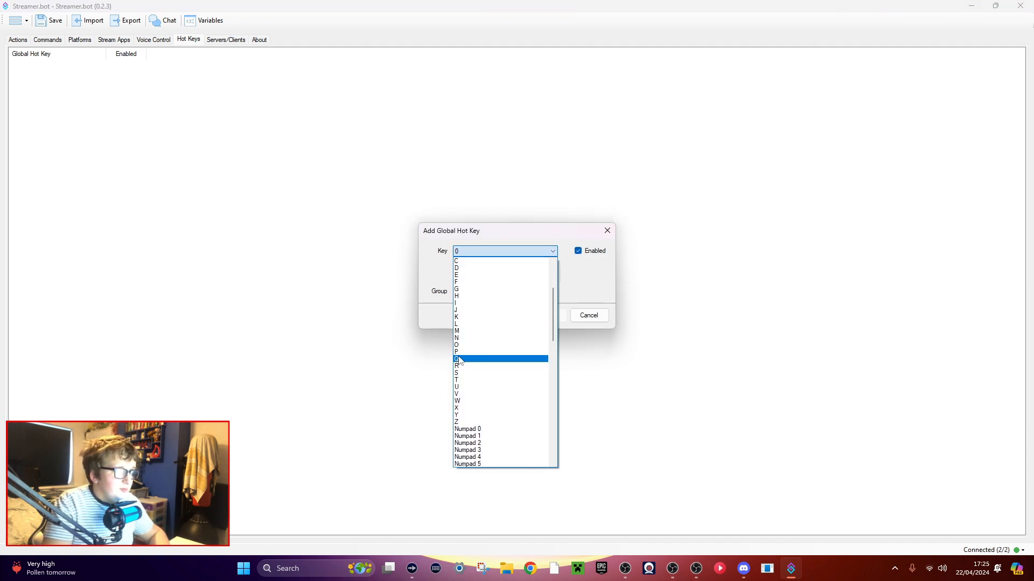
{"action": "left_click", "coordinate": [458, 345]}
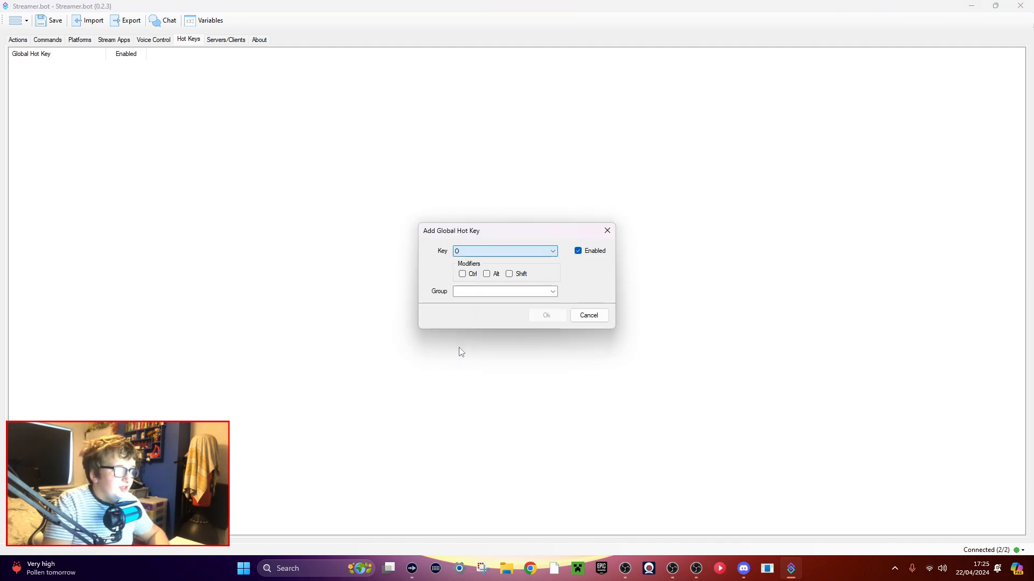
{"action": "left_click", "coordinate": [467, 274]}
{"action": "left_click", "coordinate": [546, 316]}
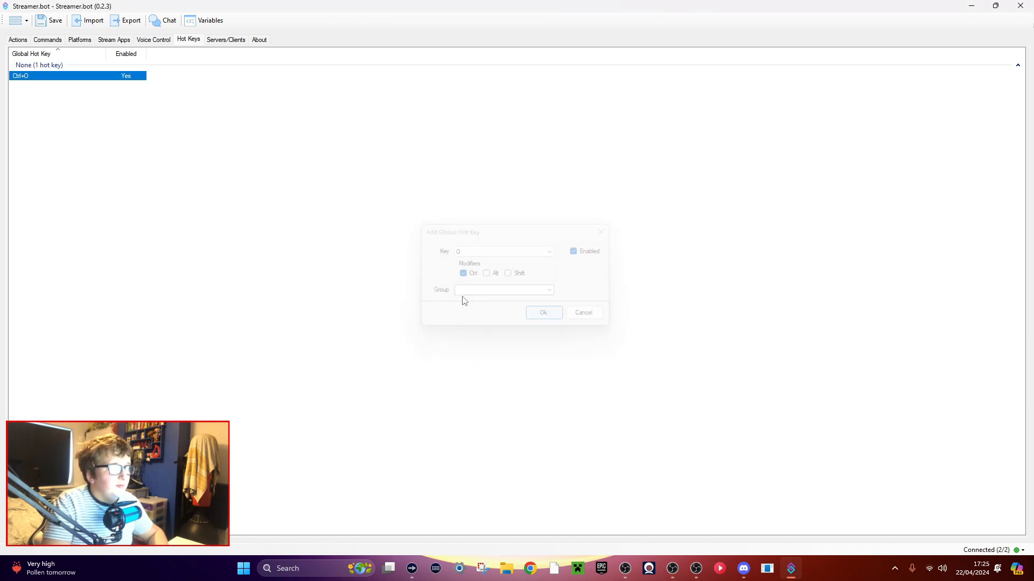
{"action": "left_click", "coordinate": [52, 97]}
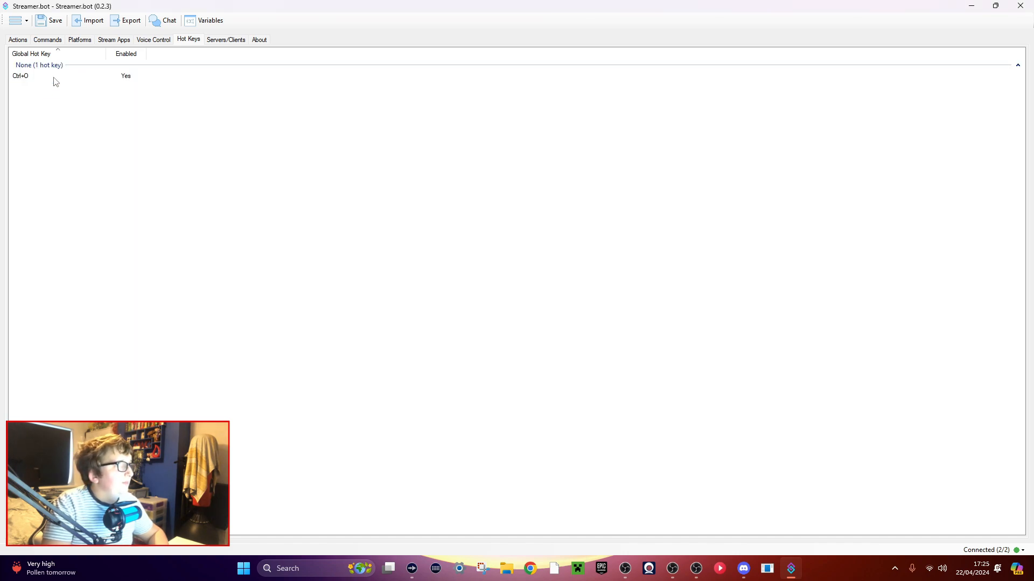
Add a HotKey Press trigger for Ctrl+O to the Turn On/Off [B] Chat action.
{"action": "left_click", "coordinate": [19, 40]}
{"action": "left_click", "coordinate": [107, 92]}
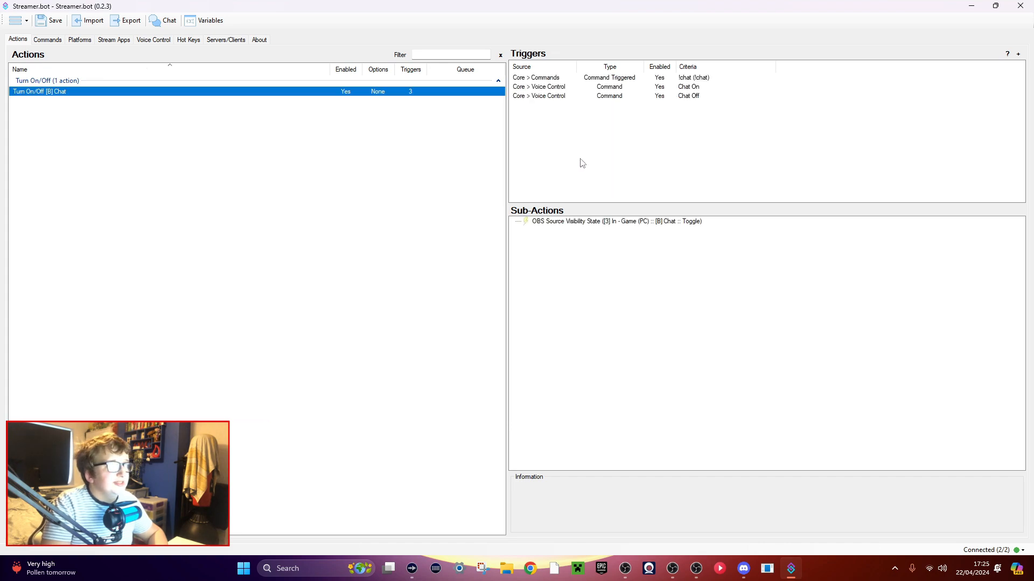
{"action": "right_click", "coordinate": [576, 143]}
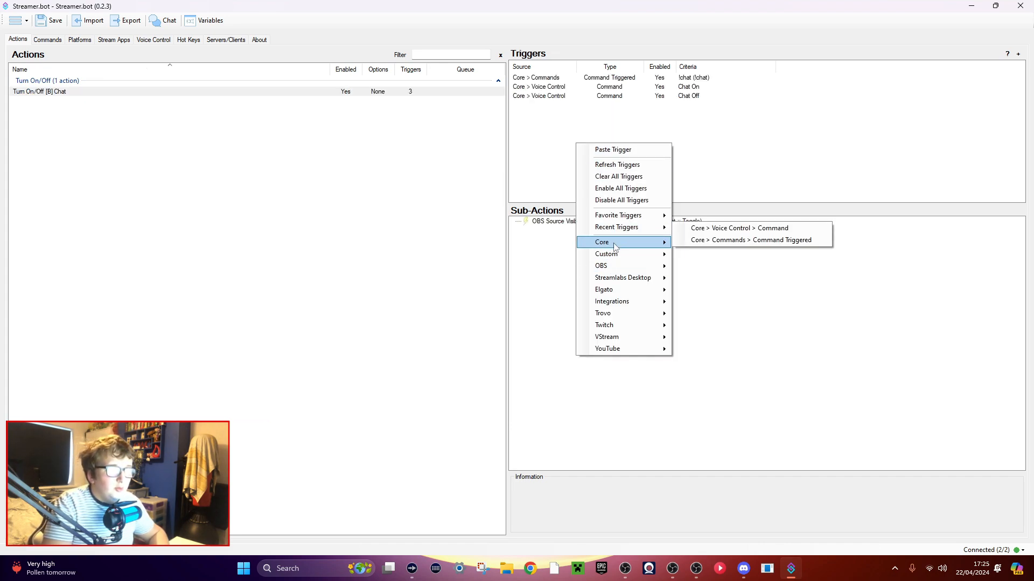
{"action": "mouse_move", "coordinate": [619, 242]}
{"action": "mouse_move", "coordinate": [716, 314]}
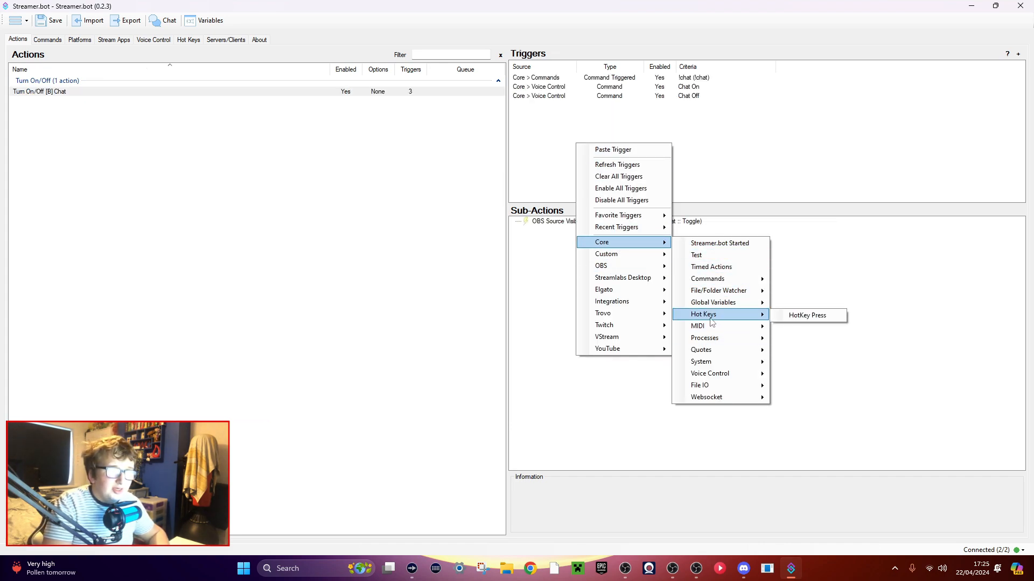
{"action": "left_click", "coordinate": [783, 315]}
{"action": "left_click", "coordinate": [485, 273]}
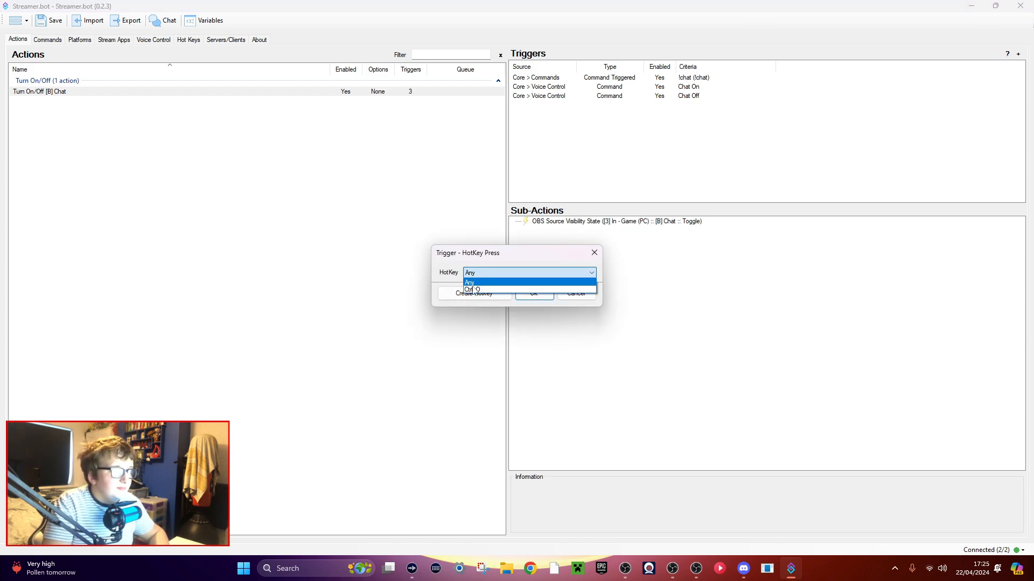
{"action": "left_click", "coordinate": [472, 289]}
{"action": "left_click", "coordinate": [529, 293]}
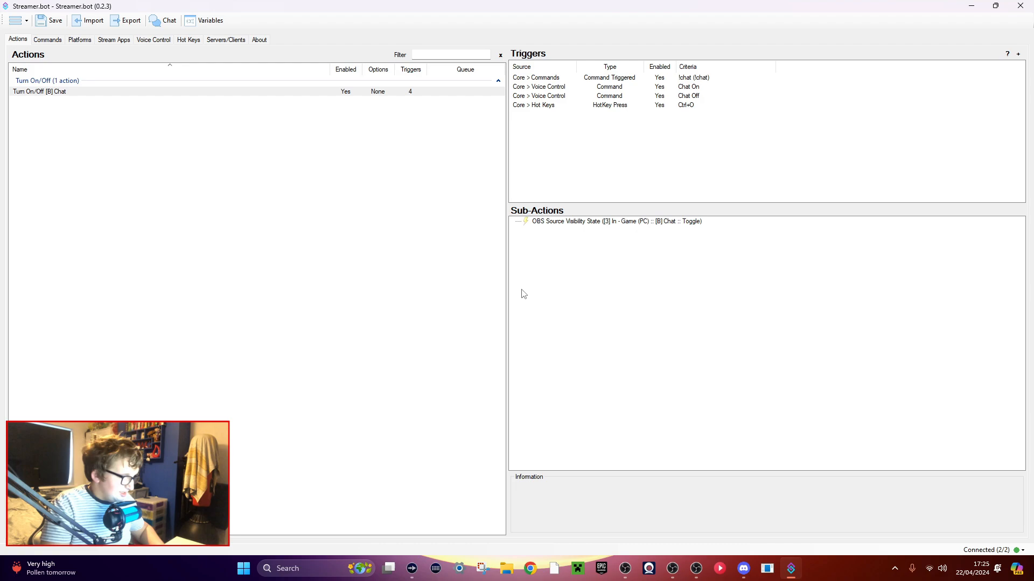
Switch to OBS Studio to view its preview and the [B] Chat source.
{"action": "left_click", "coordinate": [625, 568]}
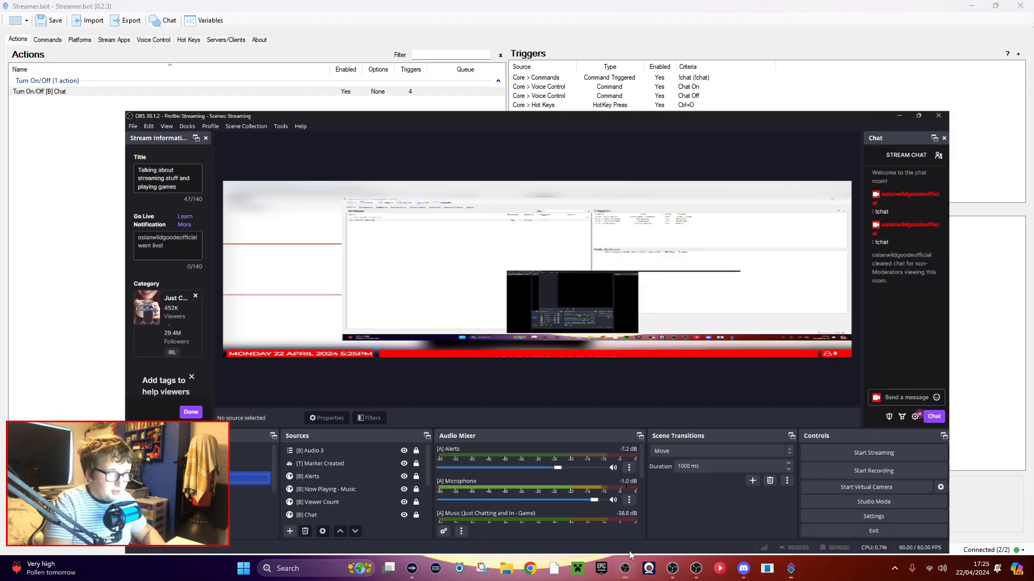